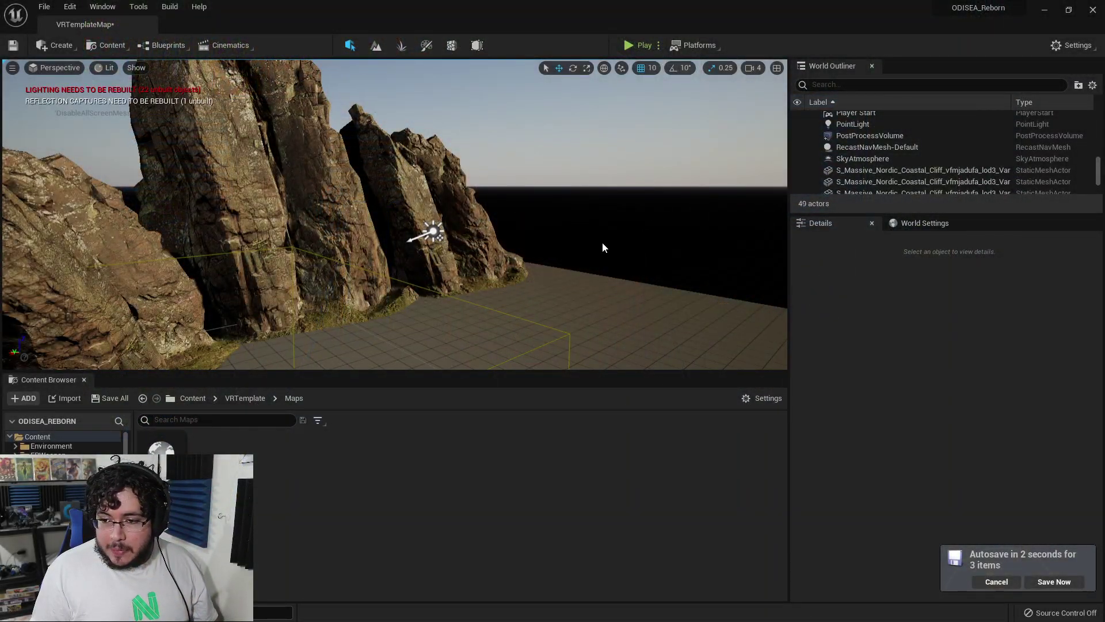
Enlarge the level viewport by narrowing the World Outliner and Details area and shortening the Content Browser.
{"action": "right_click_drag", "start_coordinate": [602, 244], "coordinate": [501, 276]}
{"action": "key", "text": "s"}
{"action": "key", "text": "w"}
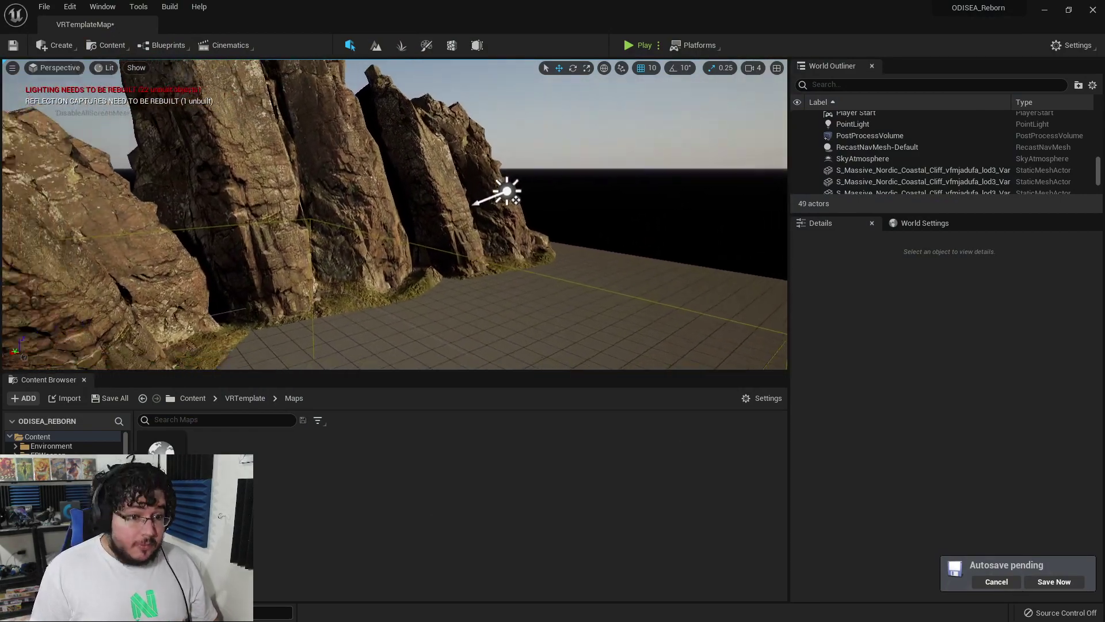
{"action": "key", "text": "s"}
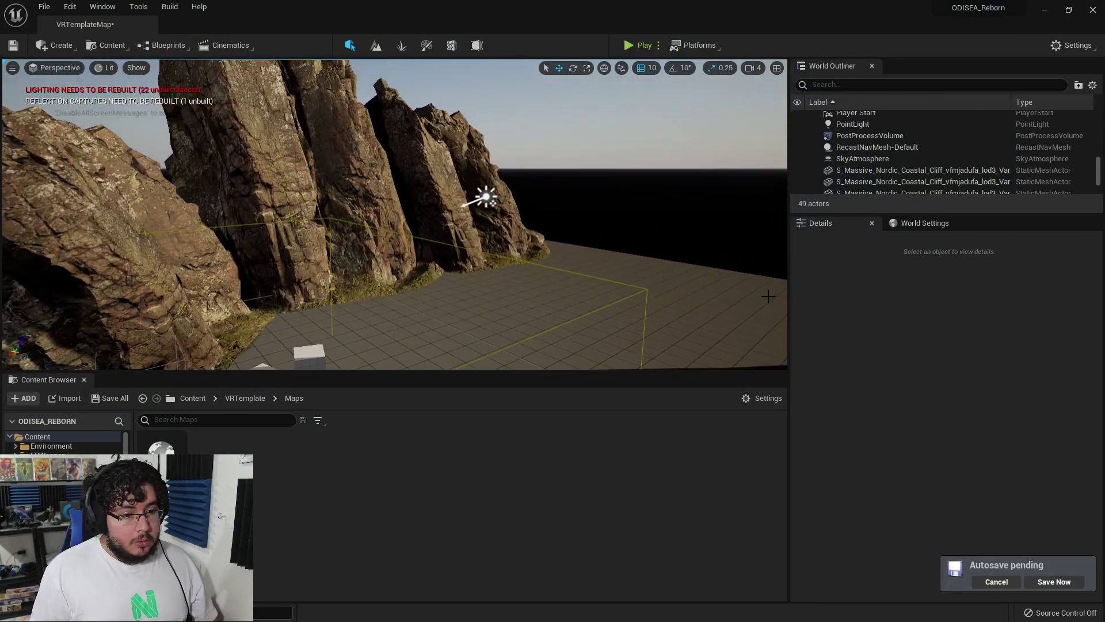
{"action": "left_click_drag", "start_coordinate": [789, 293], "coordinate": [995, 291]}
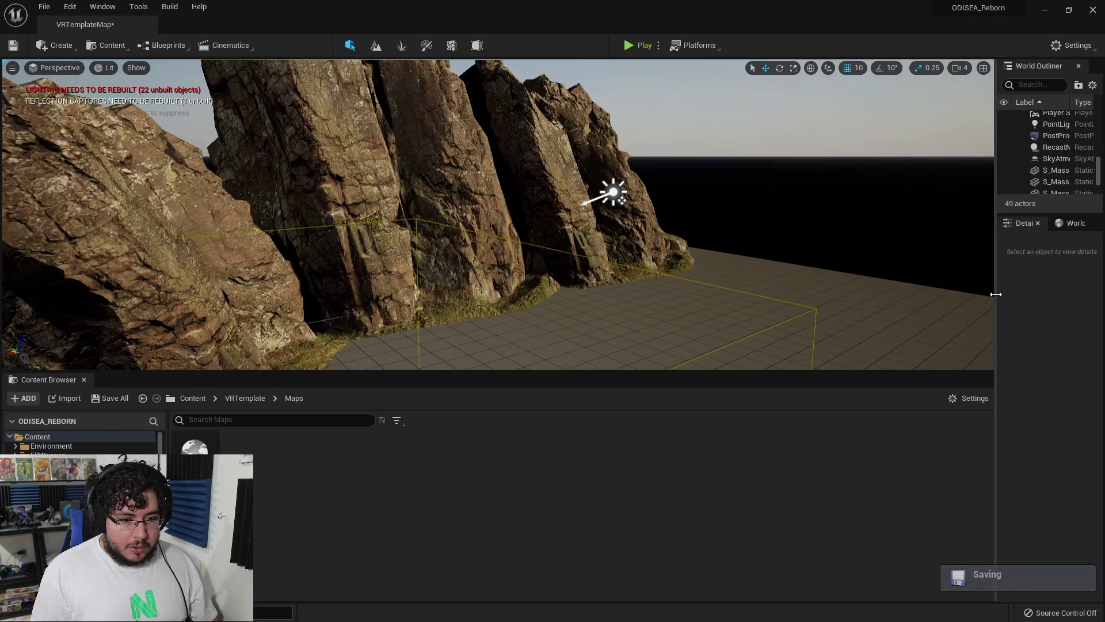
{"action": "left_click_drag", "start_coordinate": [815, 386], "coordinate": [815, 461]}
{"action": "key", "text": "d"}
{"action": "mouse_move", "coordinate": [727, 358]}
{"action": "right_mouse_down"}
{"action": "mouse_move", "coordinate": [685, 322]}
{"action": "mouse_move", "coordinate": [650, 368]}
{"action": "mouse_move", "coordinate": [622, 360]}
{"action": "mouse_move", "coordinate": [691, 362]}
{"action": "mouse_move", "coordinate": [731, 386]}
{"action": "mouse_move", "coordinate": [699, 360]}
{"action": "mouse_move", "coordinate": [765, 357]}
{"action": "mouse_move", "coordinate": [654, 357]}
{"action": "mouse_move", "coordinate": [713, 353]}
{"action": "right_mouse_up"}
{"action": "key", "text": "s"}
{"action": "key", "text": "w"}
{"action": "key", "text": "a"}
{"action": "key", "text": "w"}
{"action": "key", "text": "s"}
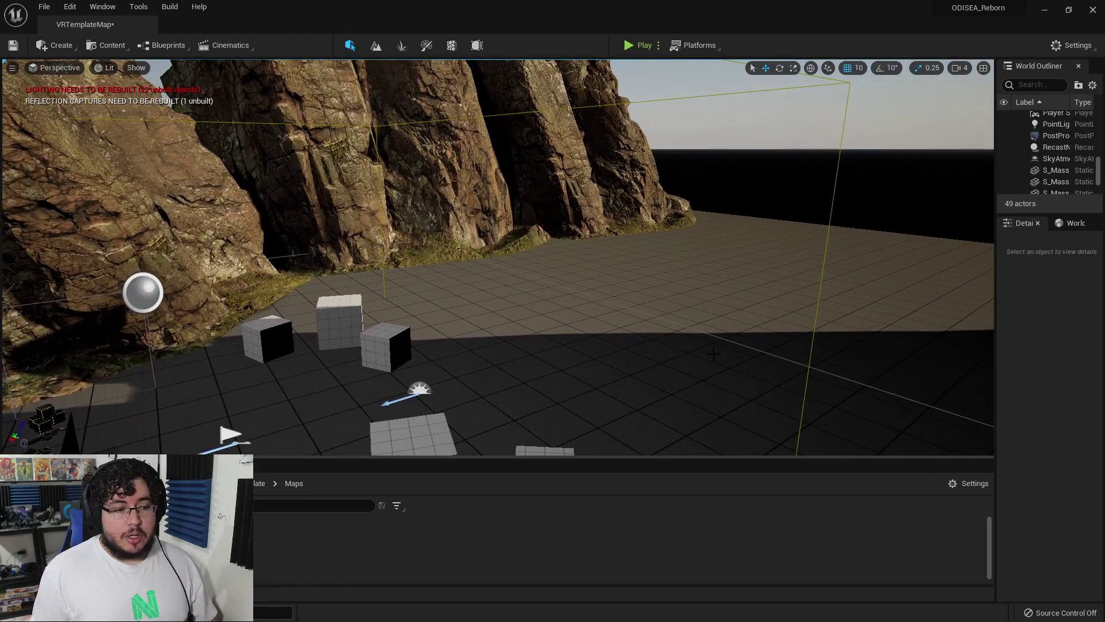
Switch to Substance 3D Painter, dismiss the new-version notice and open the recent project Obelisk.spp.
{"action": "key", "text": "alt+Tab"}
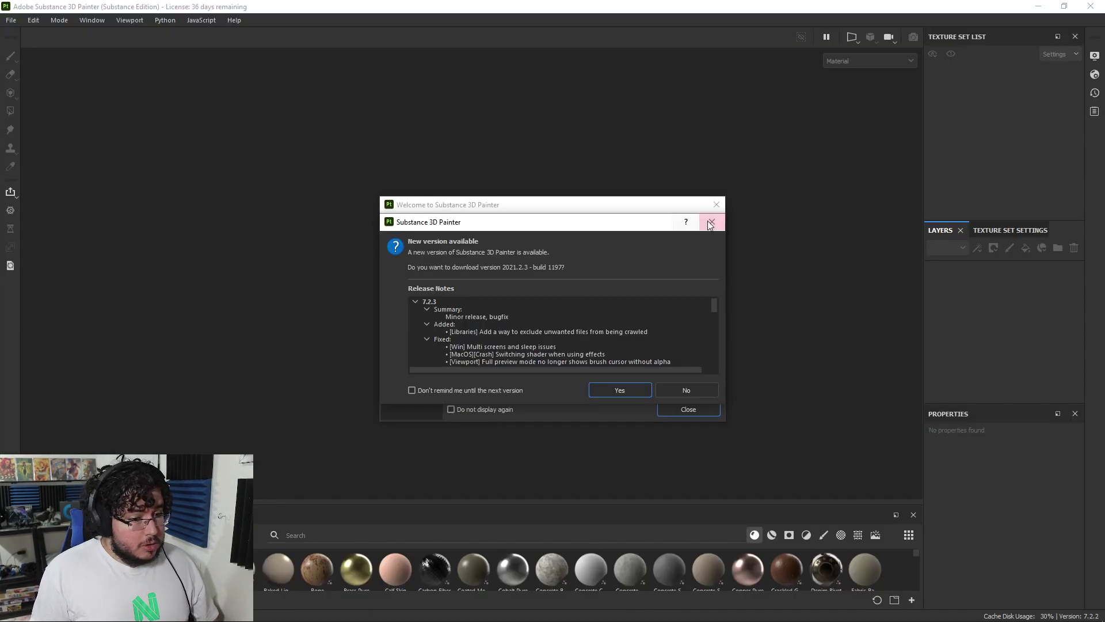
{"action": "left_click", "coordinate": [711, 223]}
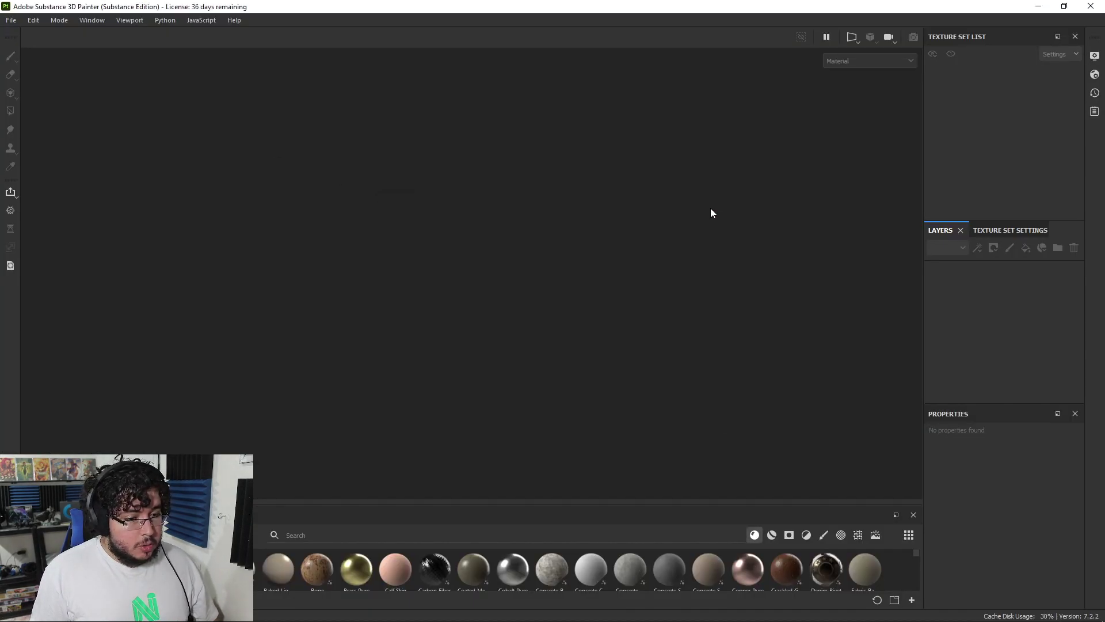
{"action": "left_click", "coordinate": [11, 20]}
{"action": "mouse_move", "coordinate": [53, 56]}
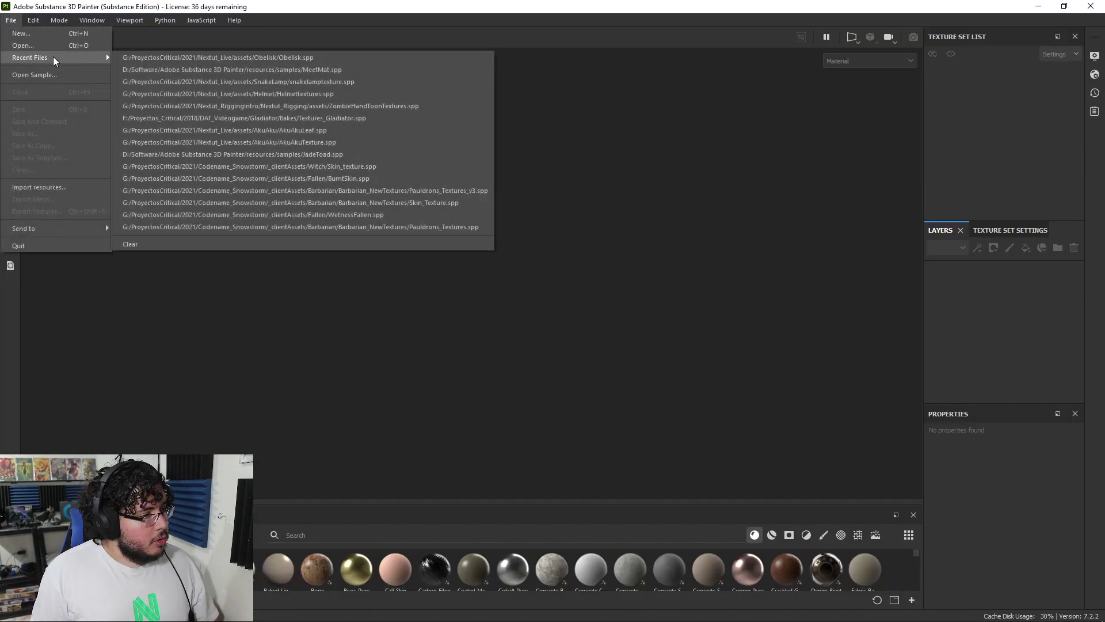
{"action": "left_click", "coordinate": [180, 57]}
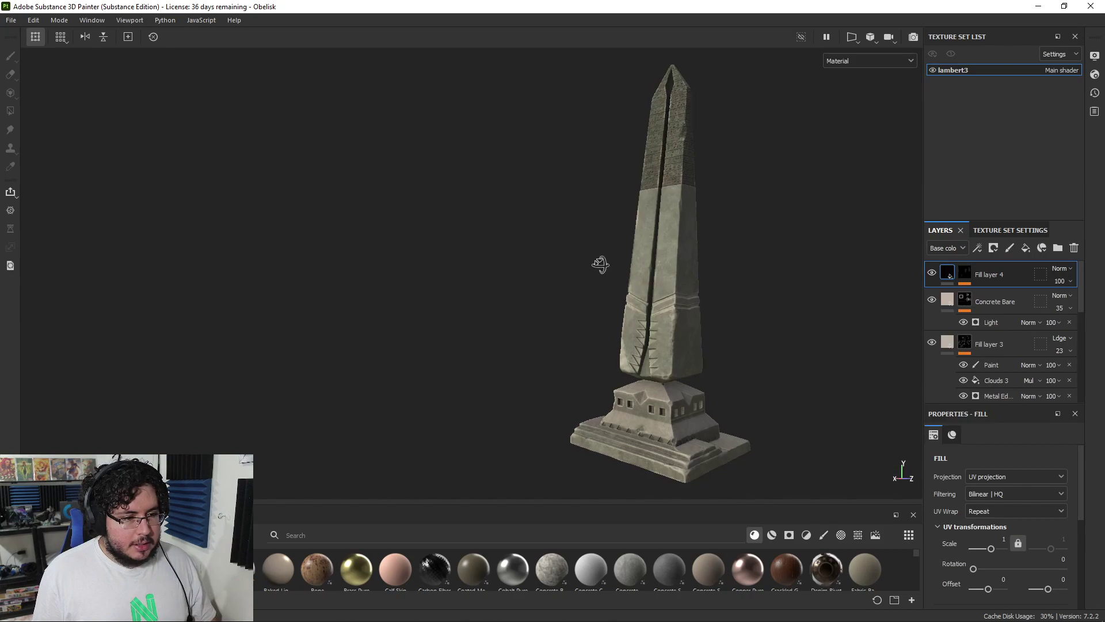
Examine the textured obelisk from several angles and distances, including its hieroglyph-covered upper part, cracked shaft and stepped base.
{"action": "left_click_drag", "start_coordinate": [599, 264], "coordinate": [639, 268], "text": "alt"}
{"action": "middle_click_drag", "start_coordinate": [639, 269], "coordinate": [555, 351], "text": "alt"}
{"action": "right_click_drag", "start_coordinate": [555, 350], "coordinate": [669, 278], "text": "alt"}
{"action": "left_click_drag", "start_coordinate": [561, 248], "coordinate": [596, 247], "text": "alt"}
{"action": "right_click", "coordinate": [594, 241]}
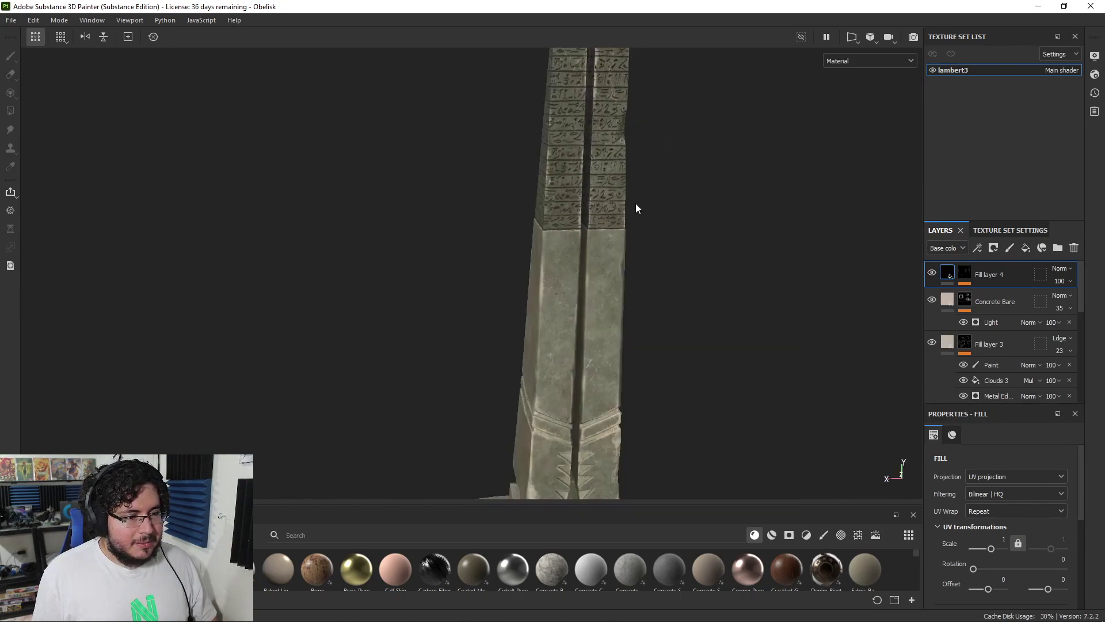
{"action": "middle_click_drag", "start_coordinate": [637, 206], "coordinate": [597, 276], "text": "alt"}
{"action": "right_click_drag", "start_coordinate": [597, 276], "coordinate": [481, 246], "text": "alt"}
{"action": "left_click_drag", "start_coordinate": [482, 246], "coordinate": [572, 251], "text": "alt"}
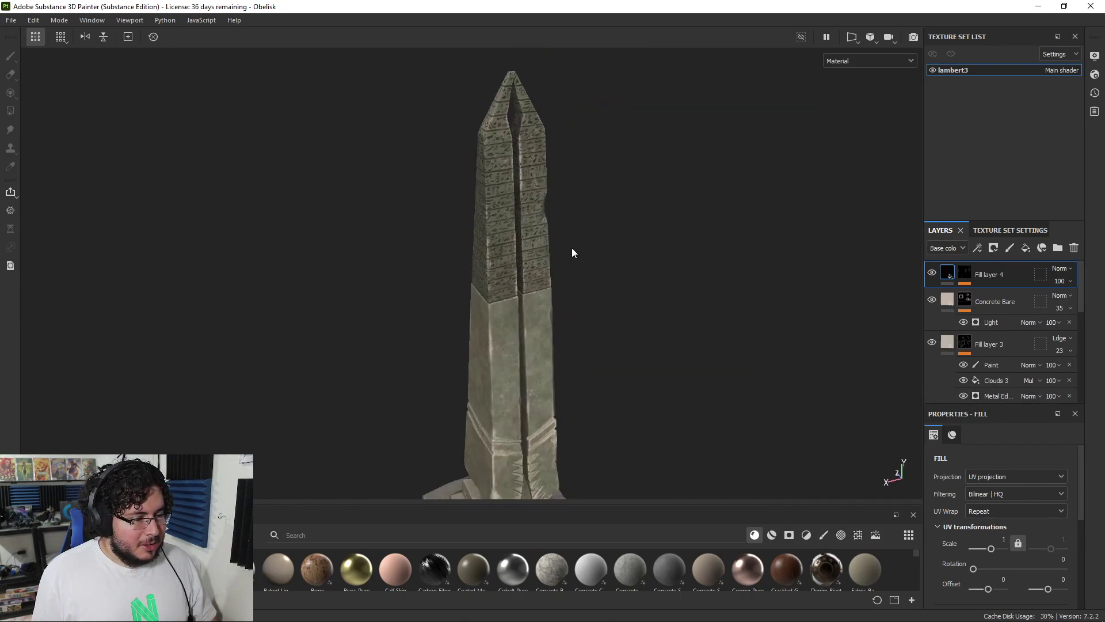
{"action": "middle_click_drag", "start_coordinate": [619, 299], "coordinate": [602, 213], "text": "alt"}
{"action": "right_click_drag", "start_coordinate": [602, 212], "coordinate": [355, 227], "text": "alt"}
{"action": "middle_click_drag", "start_coordinate": [598, 259], "coordinate": [650, 305], "text": "alt"}
{"action": "right_click_drag", "start_coordinate": [650, 305], "coordinate": [619, 301], "text": "alt"}
{"action": "left_click_drag", "start_coordinate": [618, 300], "coordinate": [565, 299], "text": "alt"}
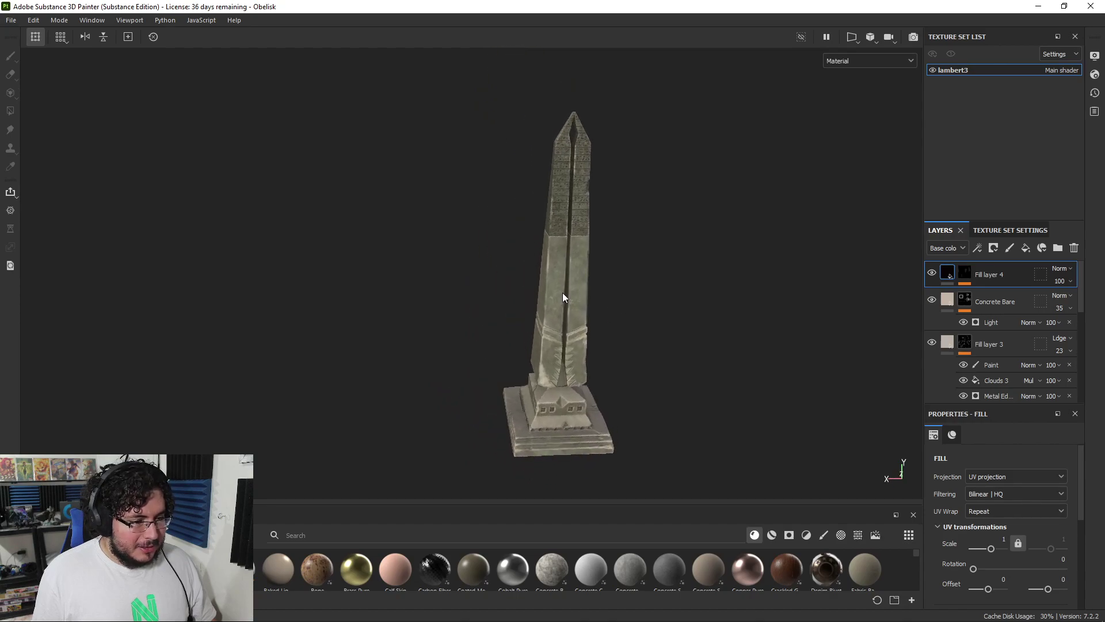
{"action": "right_click_drag", "start_coordinate": [565, 299], "coordinate": [706, 350], "text": "alt"}
{"action": "left_click_drag", "start_coordinate": [706, 351], "coordinate": [504, 311], "text": "alt"}
{"action": "middle_click_drag", "start_coordinate": [503, 310], "coordinate": [490, 304], "text": "alt"}
{"action": "right_click_drag", "start_coordinate": [489, 304], "coordinate": [604, 297], "text": "alt"}
{"action": "left_click_drag", "start_coordinate": [604, 297], "coordinate": [698, 281], "text": "alt"}
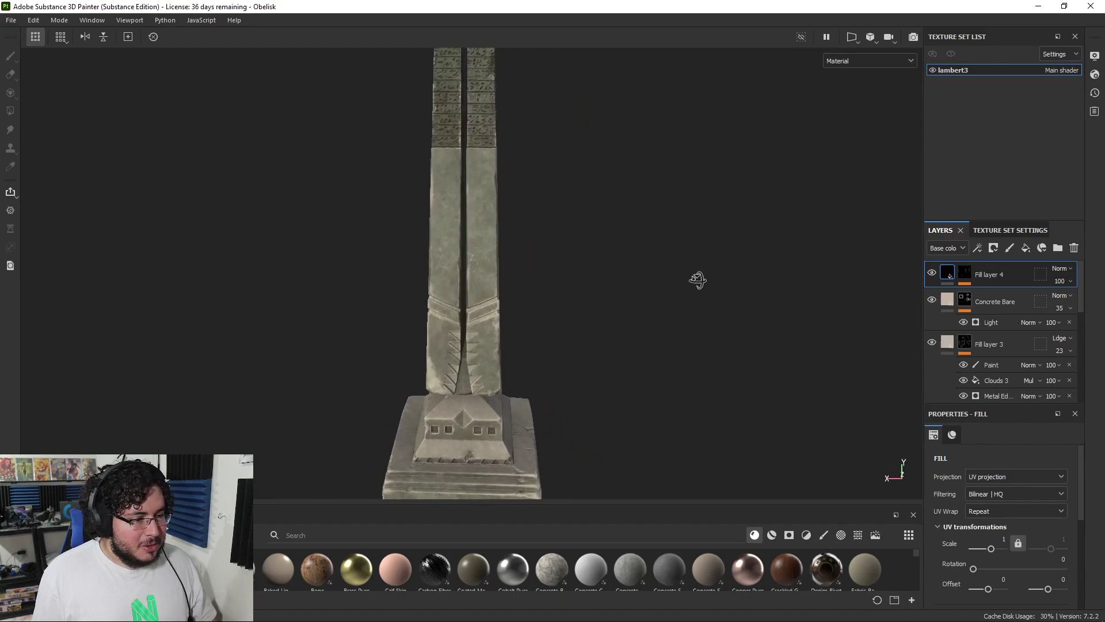
{"action": "middle_click_drag", "start_coordinate": [471, 235], "coordinate": [520, 272], "text": "alt"}
{"action": "left_click_drag", "start_coordinate": [521, 271], "coordinate": [530, 264], "text": "alt"}
{"action": "right_click_drag", "start_coordinate": [531, 265], "coordinate": [271, 202], "text": "alt"}
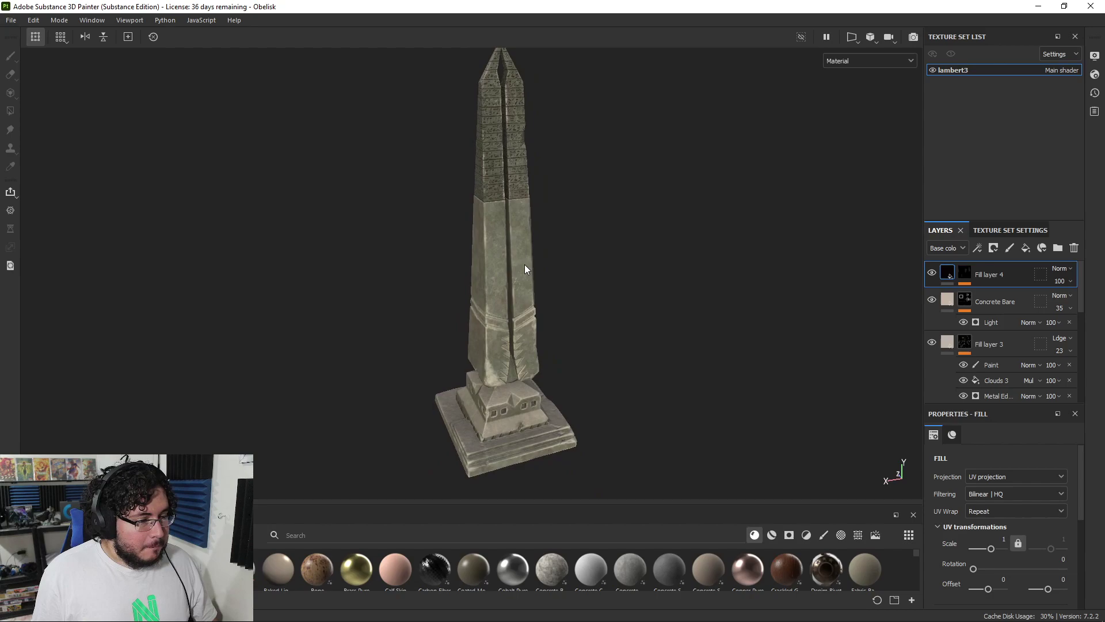
{"action": "left_click_drag", "start_coordinate": [525, 269], "coordinate": [485, 270], "text": "alt"}
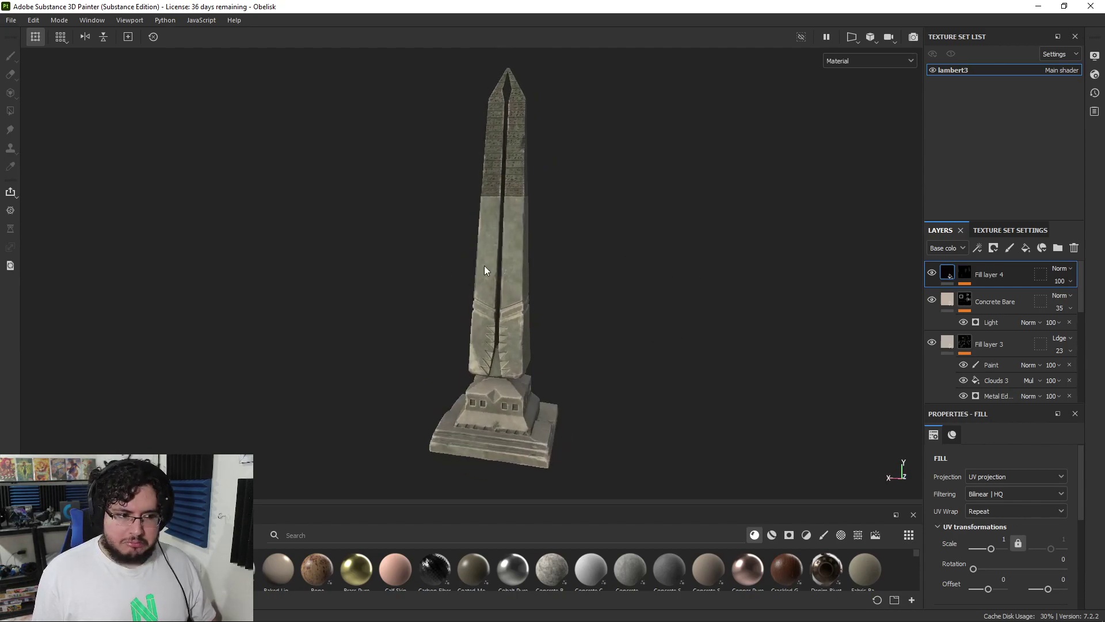
Start a texture export and set its output directory to G:/ProyectosCritical/2021/Nextut_Live/assets/Obelisk.
{"action": "left_click", "coordinate": [15, 23]}
{"action": "left_click", "coordinate": [61, 210]}
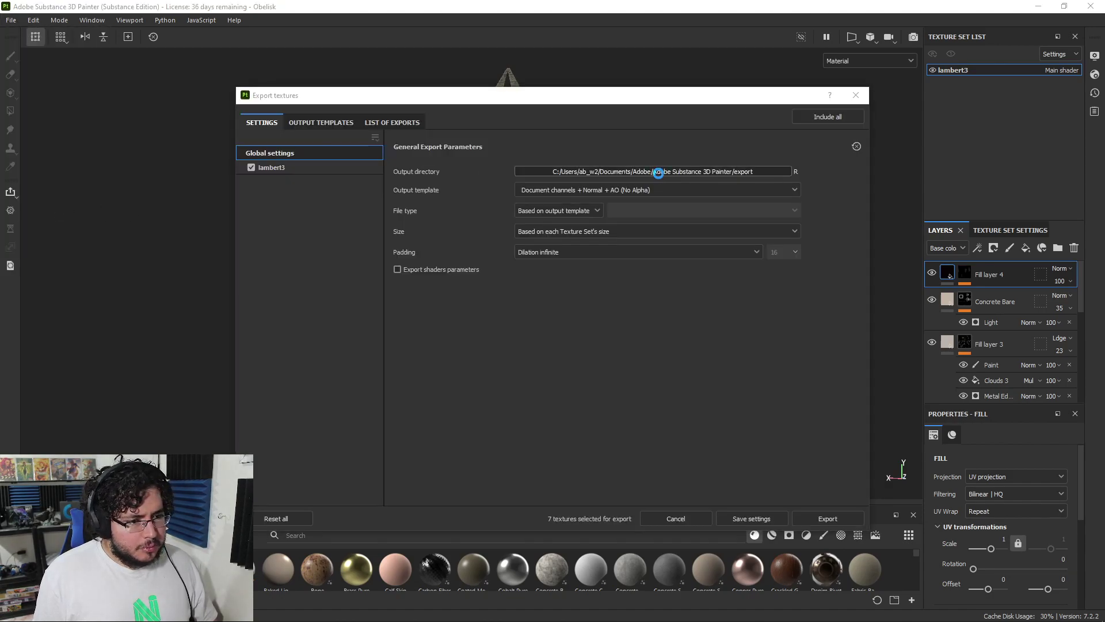
{"action": "left_click", "coordinate": [660, 174]}
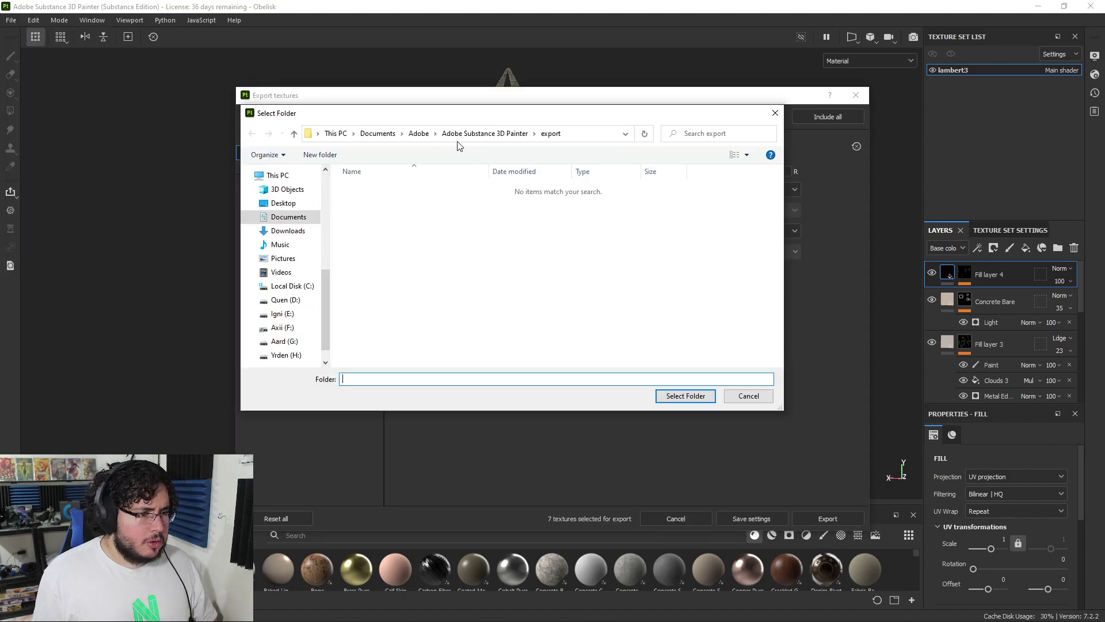
{"action": "scroll", "coordinate": [281, 254], "scroll_direction": "up", "scroll_amount": 3}
{"action": "left_click", "coordinate": [283, 198]}
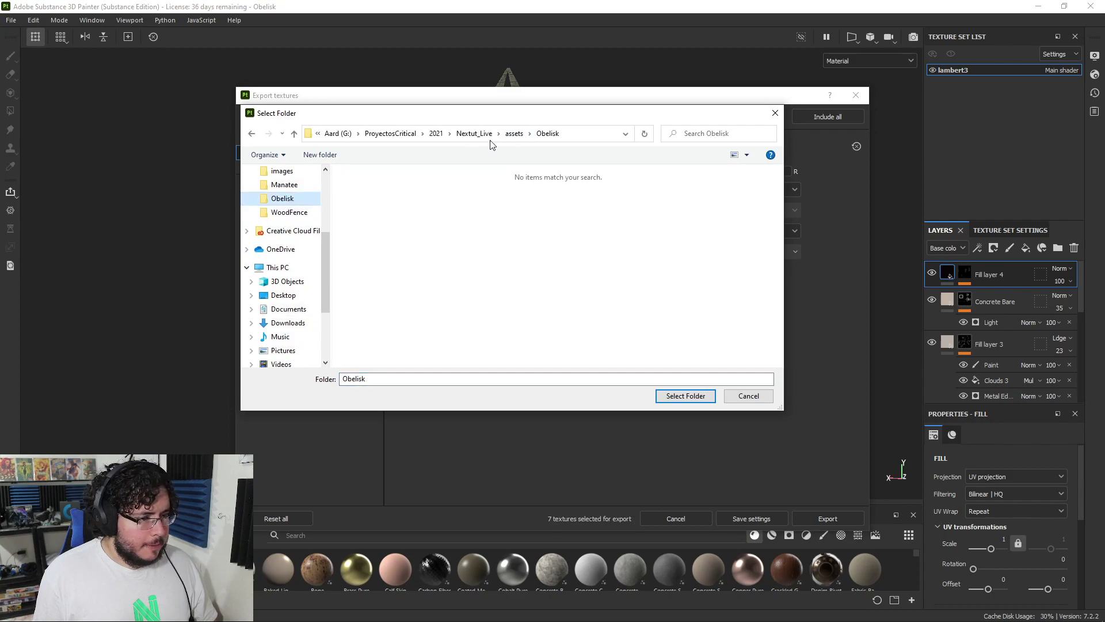
{"action": "left_click", "coordinate": [668, 396]}
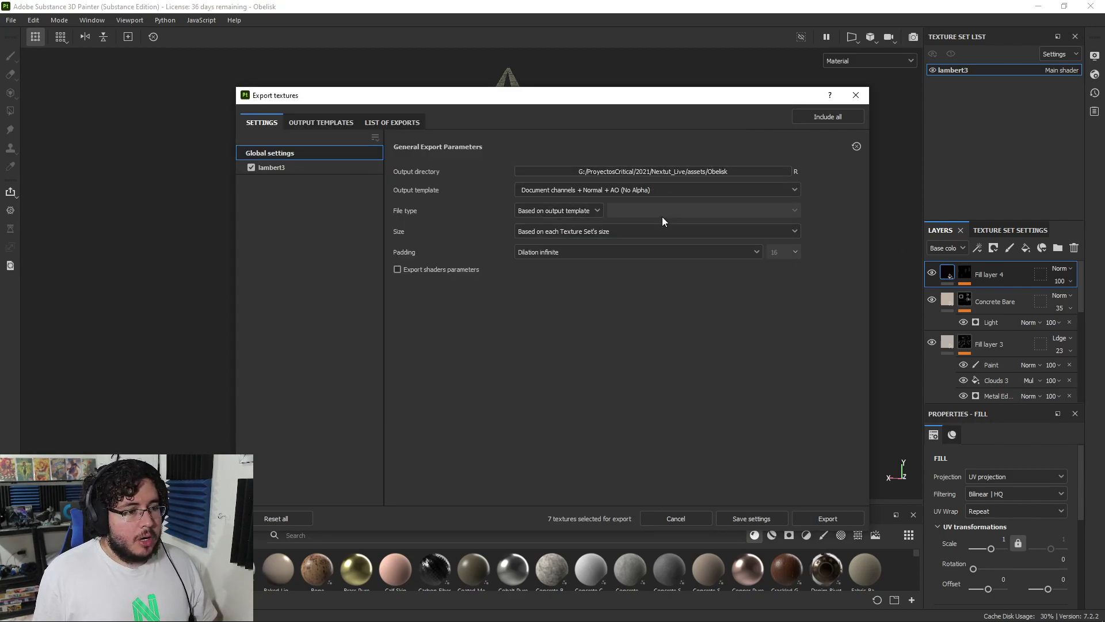
Set the export's output template to Unreal Engine 4 (Packed) and its texture size to 4096.
{"action": "left_click", "coordinate": [686, 190]}
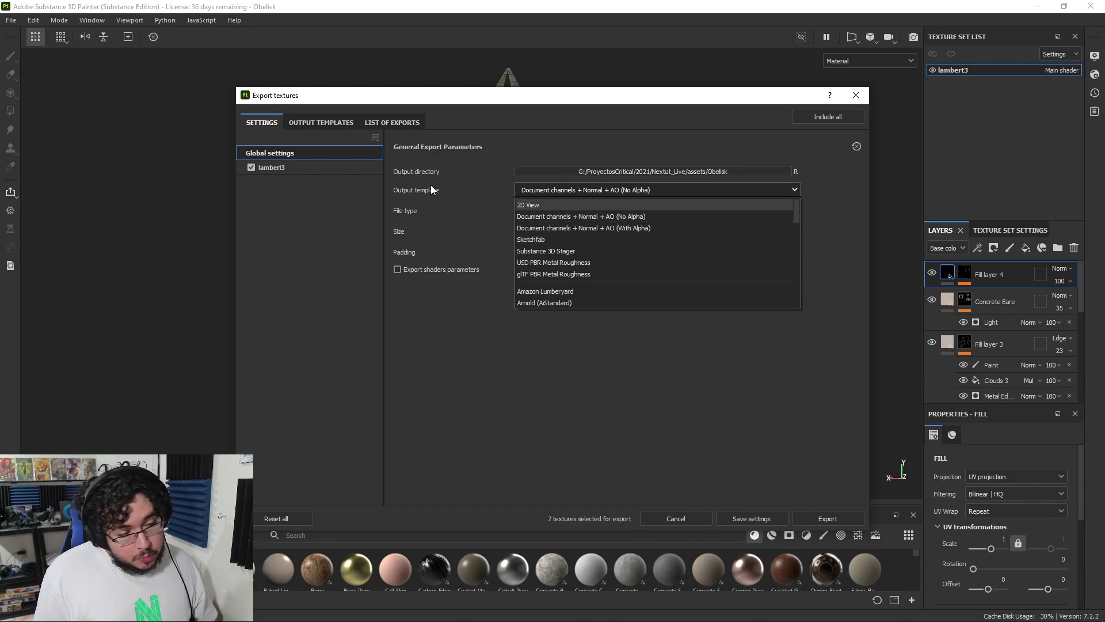
{"action": "scroll", "coordinate": [571, 215], "scroll_direction": "down", "scroll_amount": 5}
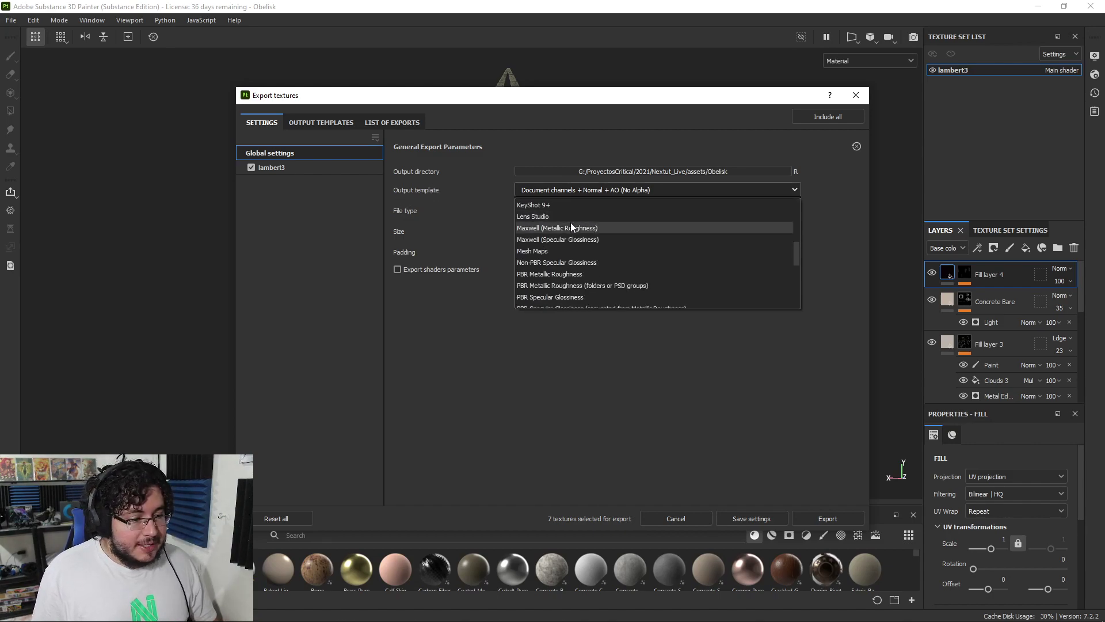
{"action": "scroll", "coordinate": [561, 268], "scroll_direction": "down", "scroll_amount": 4}
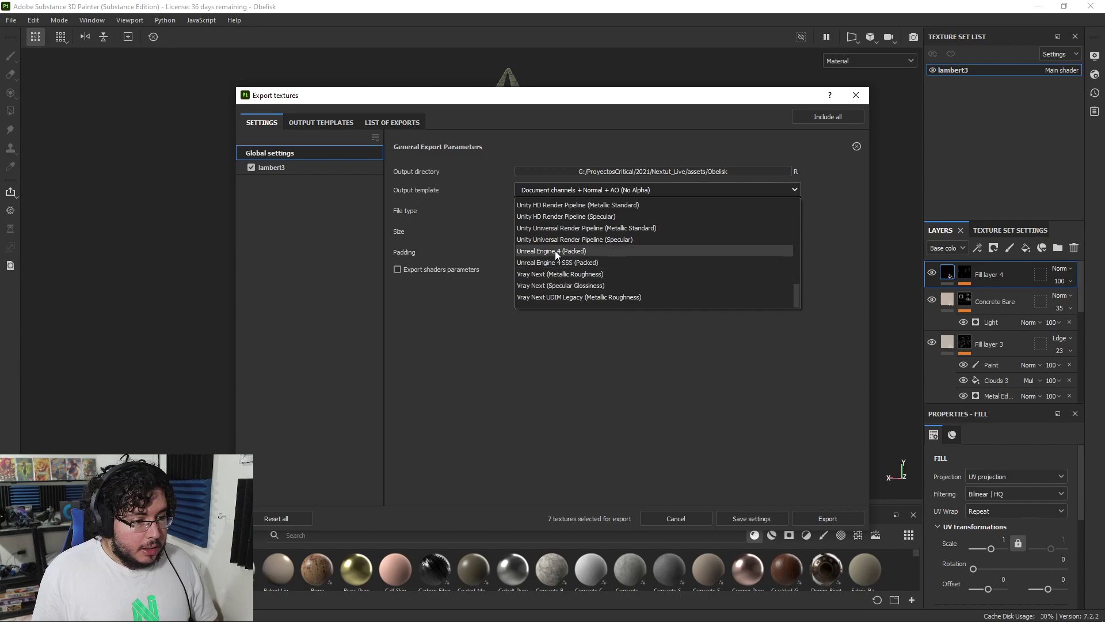
{"action": "left_click", "coordinate": [555, 249]}
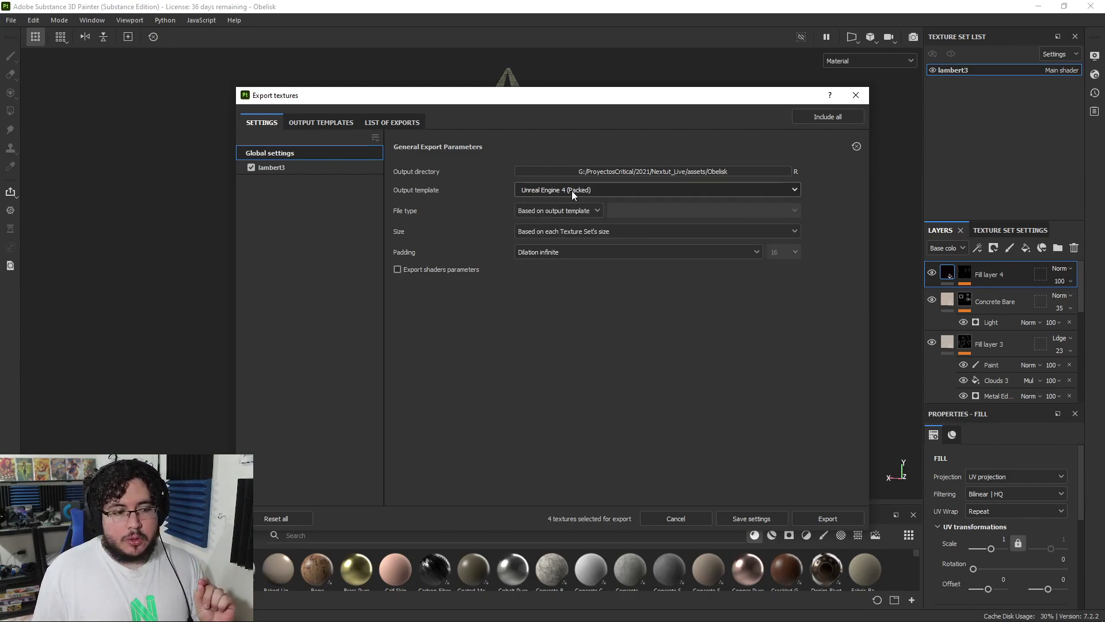
{"action": "left_click", "coordinate": [565, 234]}
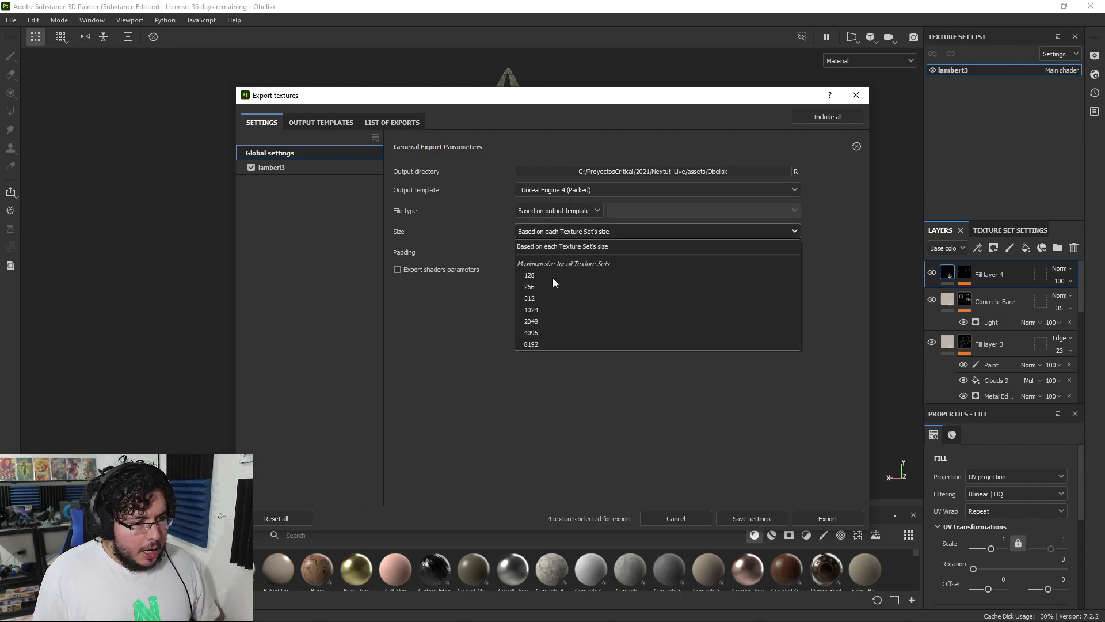
{"action": "left_click", "coordinate": [547, 332]}
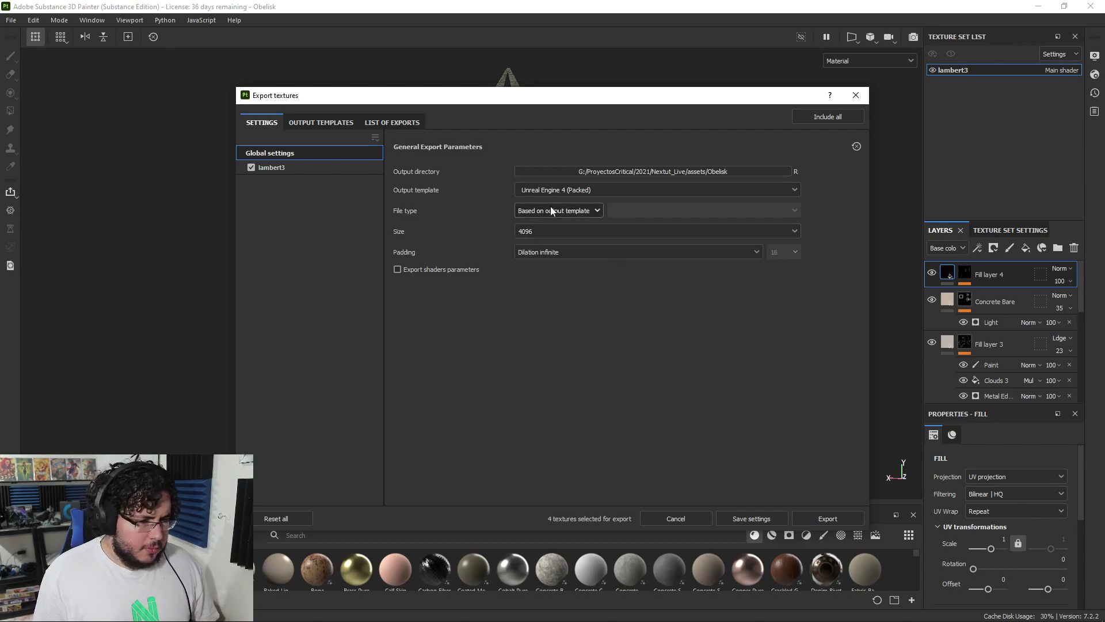
Set the export file type to targa and export the obelisk's textures.
{"action": "left_click", "coordinate": [588, 209]}
{"action": "left_click", "coordinate": [587, 209]}
{"action": "left_click", "coordinate": [597, 210]}
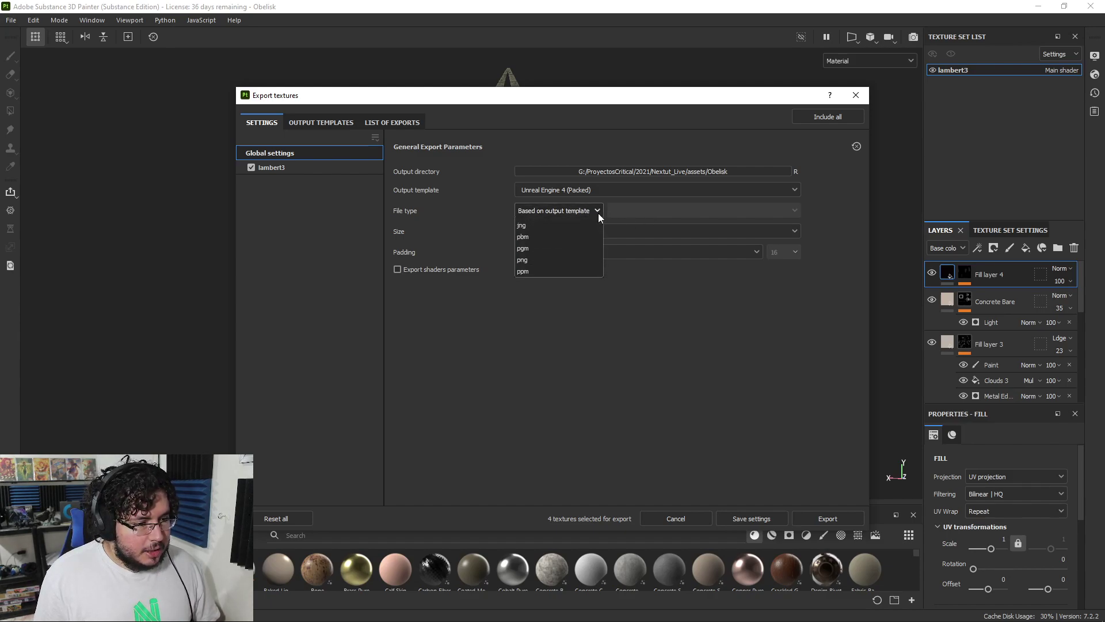
{"action": "scroll", "coordinate": [541, 290], "scroll_direction": "down", "scroll_amount": 3}
{"action": "left_click", "coordinate": [532, 237]}
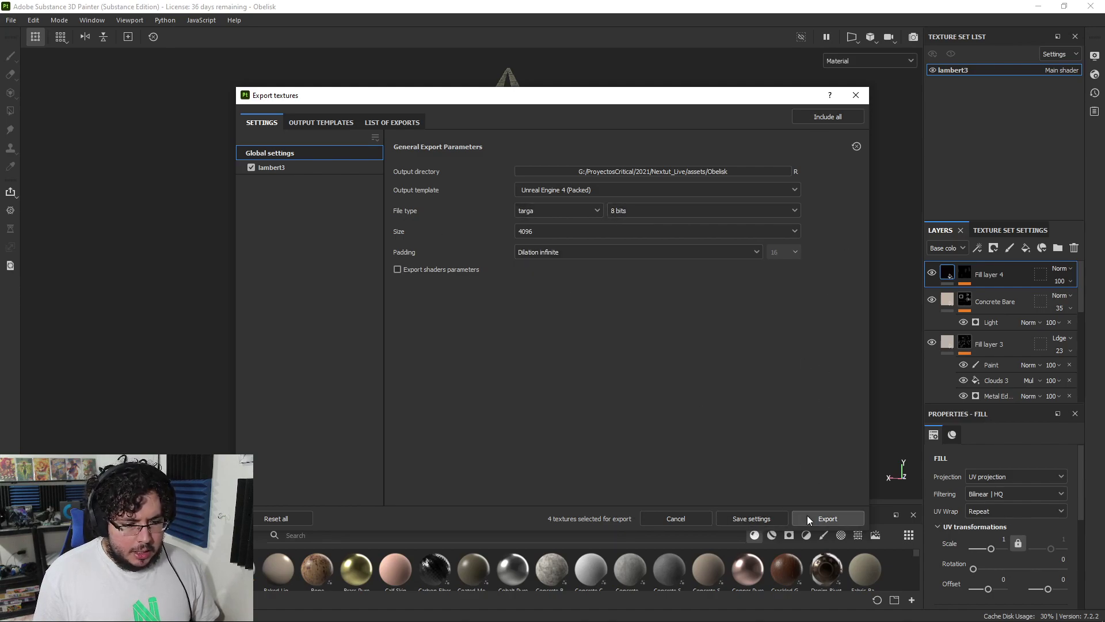
{"action": "left_click", "coordinate": [828, 518]}
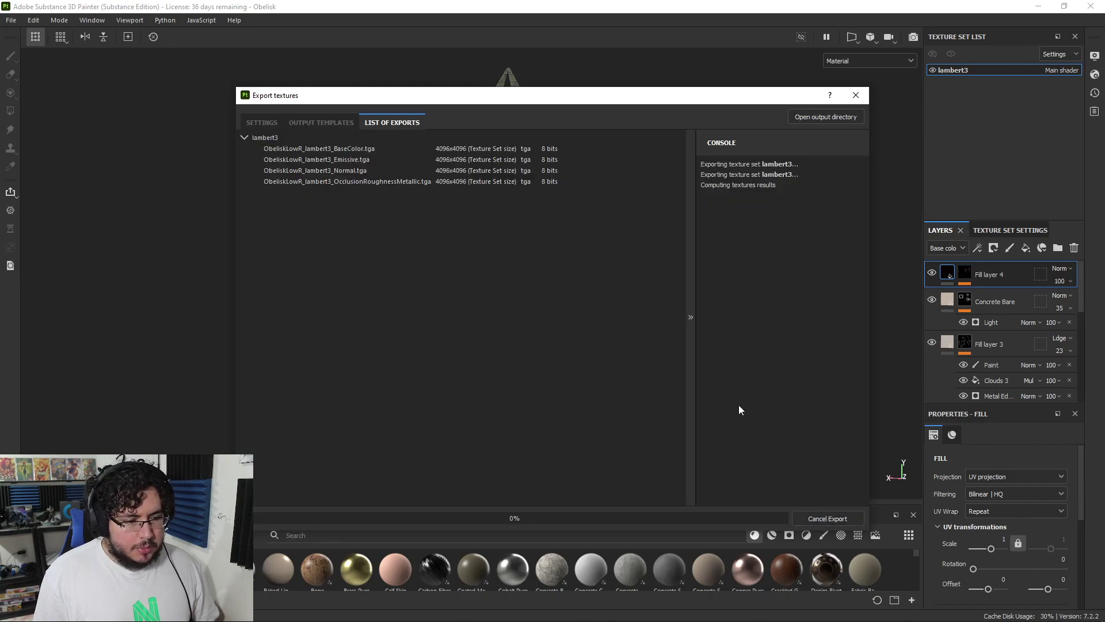
Open the export's output directory and check the exported BaseColor, Normal and OcclusionRoughnessMetallic targa files.
{"action": "left_click", "coordinate": [827, 117]}
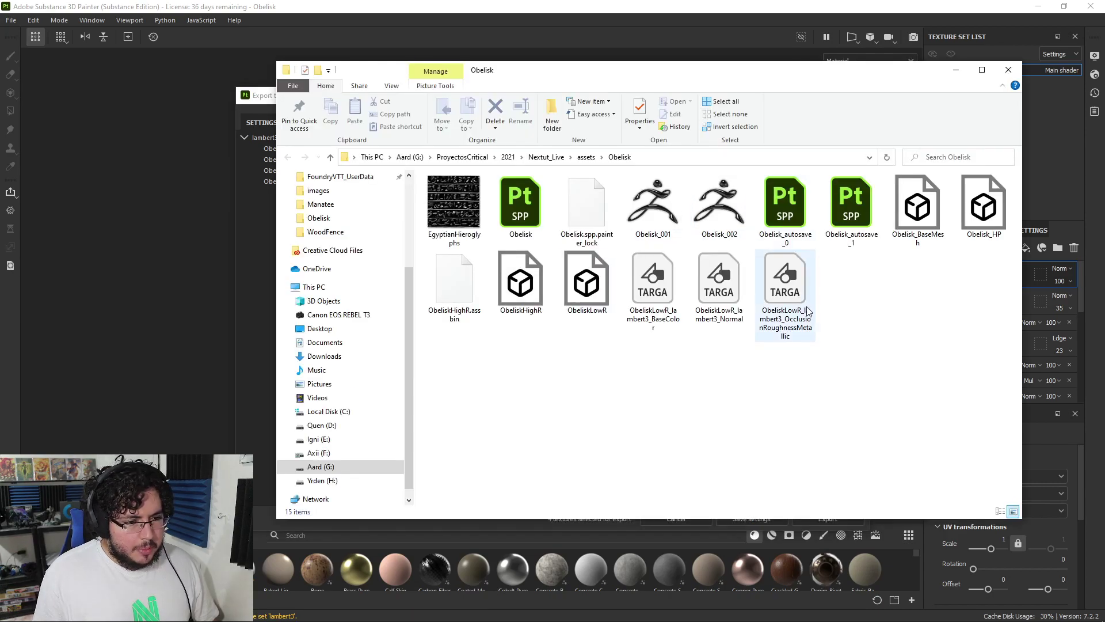
{"action": "left_click", "coordinate": [653, 291]}
{"action": "left_click", "coordinate": [715, 311]}
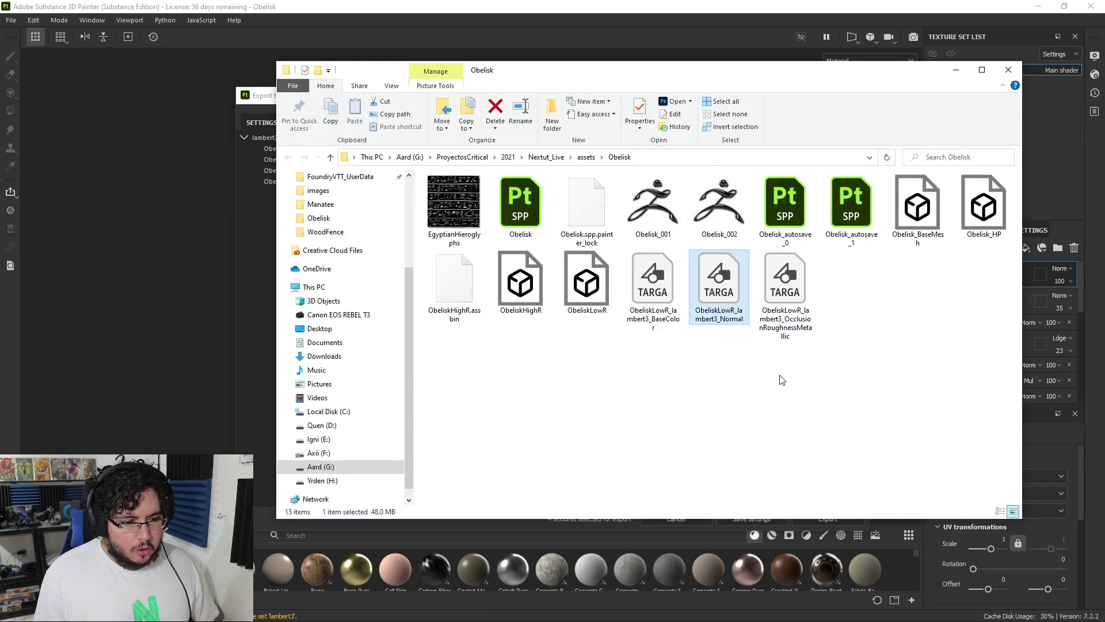
{"action": "key", "text": "Right"}
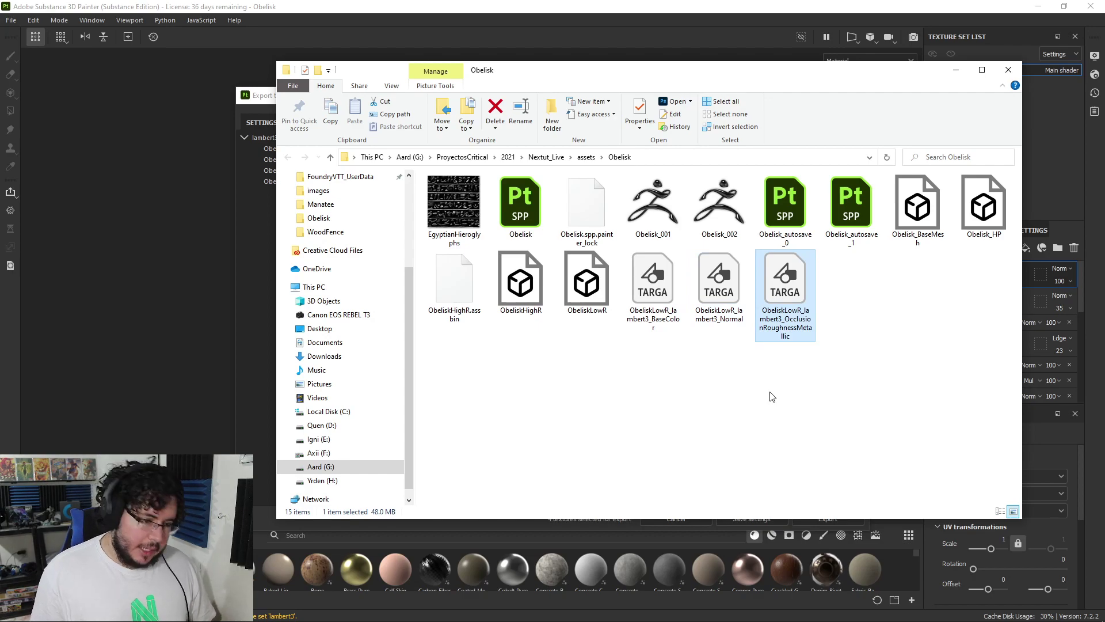
{"action": "left_click", "coordinate": [662, 326]}
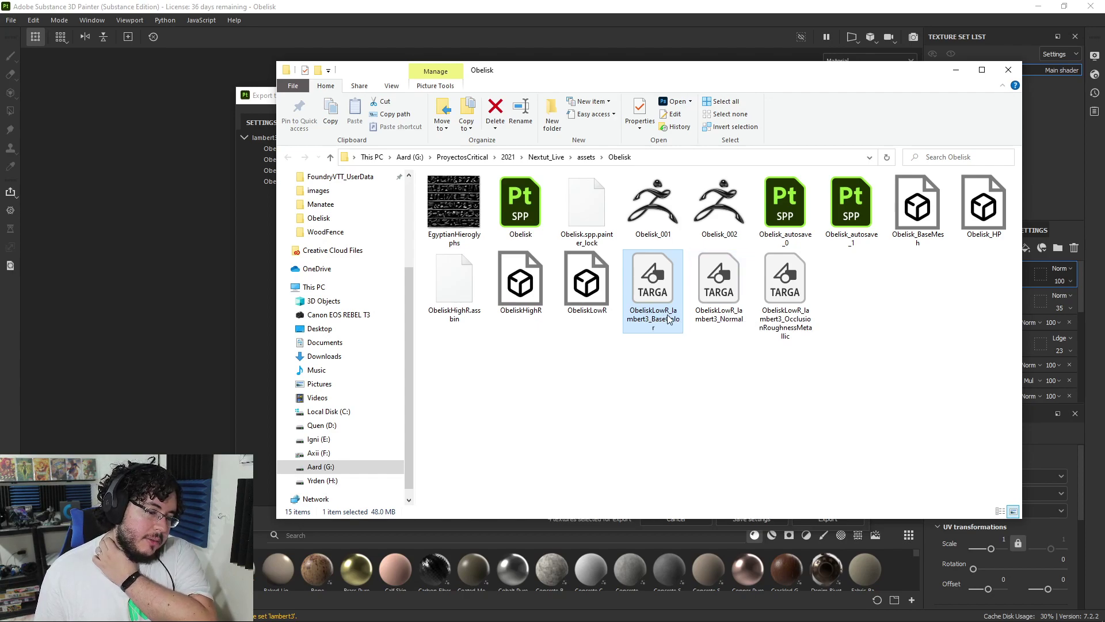
Inspect the map naming and channel packing in the Unreal Engine 4 (Packed) output template.
{"action": "left_click", "coordinate": [257, 237]}
{"action": "left_click", "coordinate": [305, 123]}
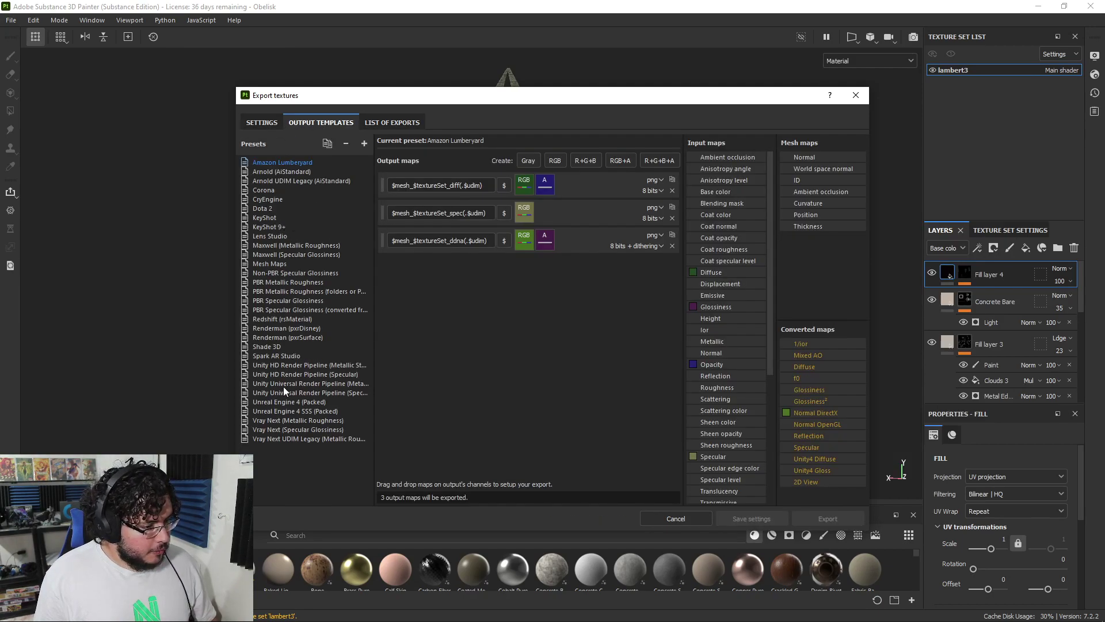
{"action": "left_click", "coordinate": [308, 402]}
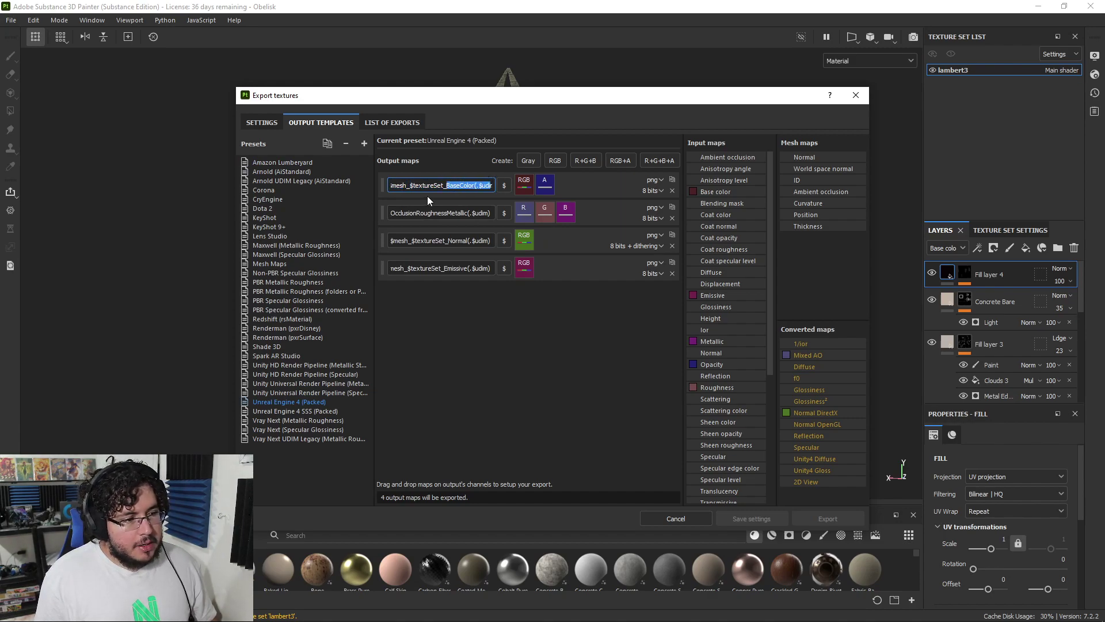
{"action": "left_click_drag", "start_coordinate": [444, 186], "coordinate": [406, 185]}
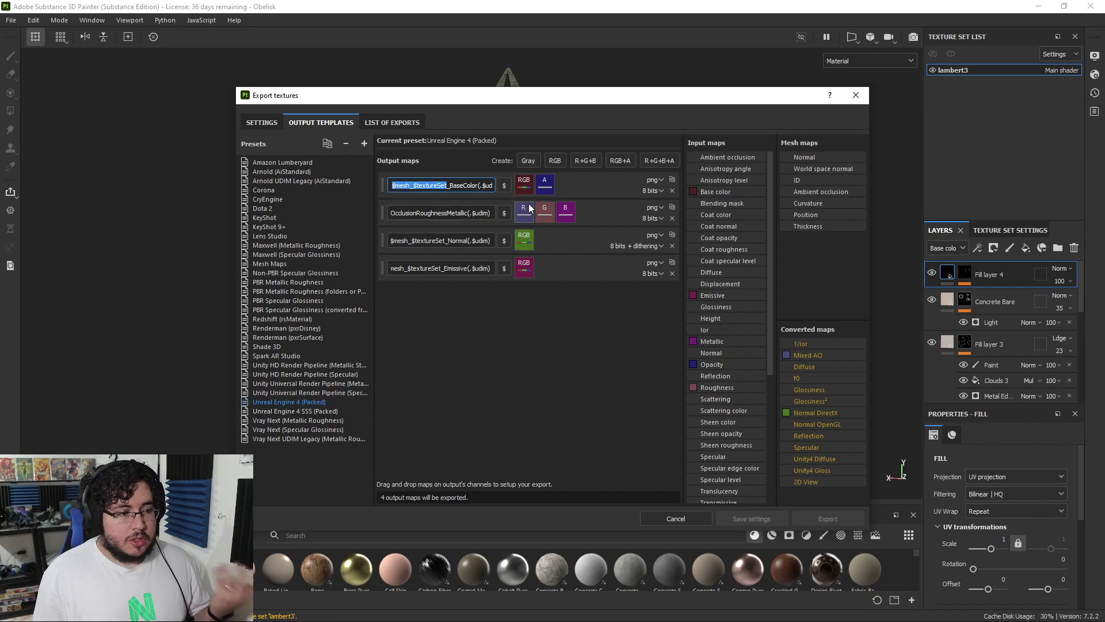
Close the texture export window and minimise Substance 3D Painter to return to Unreal Engine.
{"action": "left_click", "coordinate": [856, 95]}
{"action": "left_click", "coordinate": [1039, 7]}
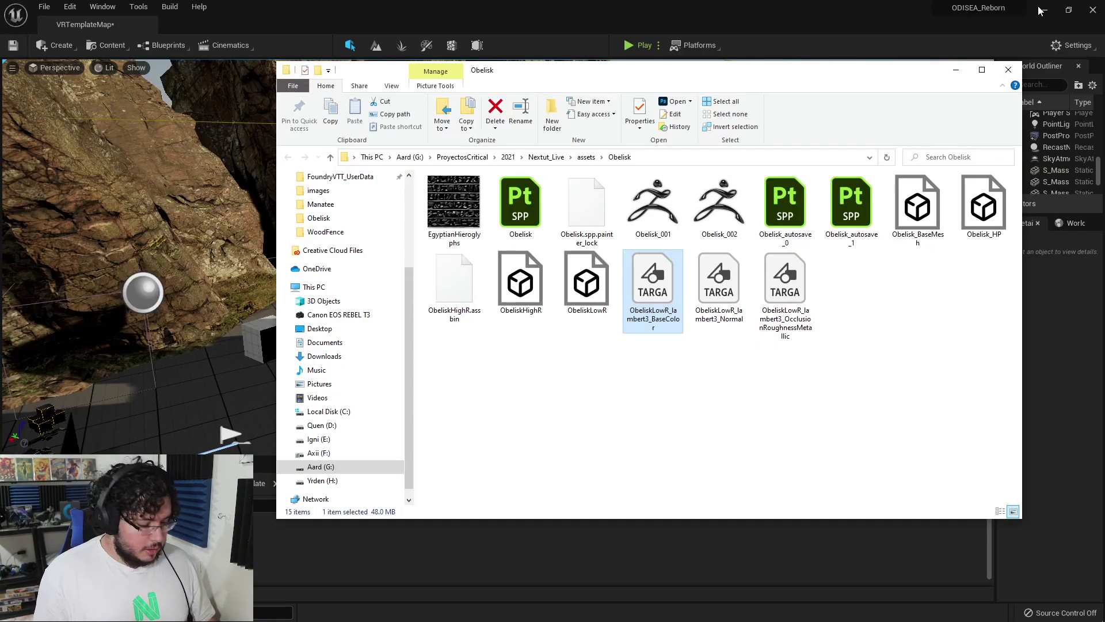
Switch to Advanced Renamer and dismiss its registration notice.
{"action": "key", "text": "super"}
{"action": "type", "text": "adva"}
{"action": "key", "text": "Return"}
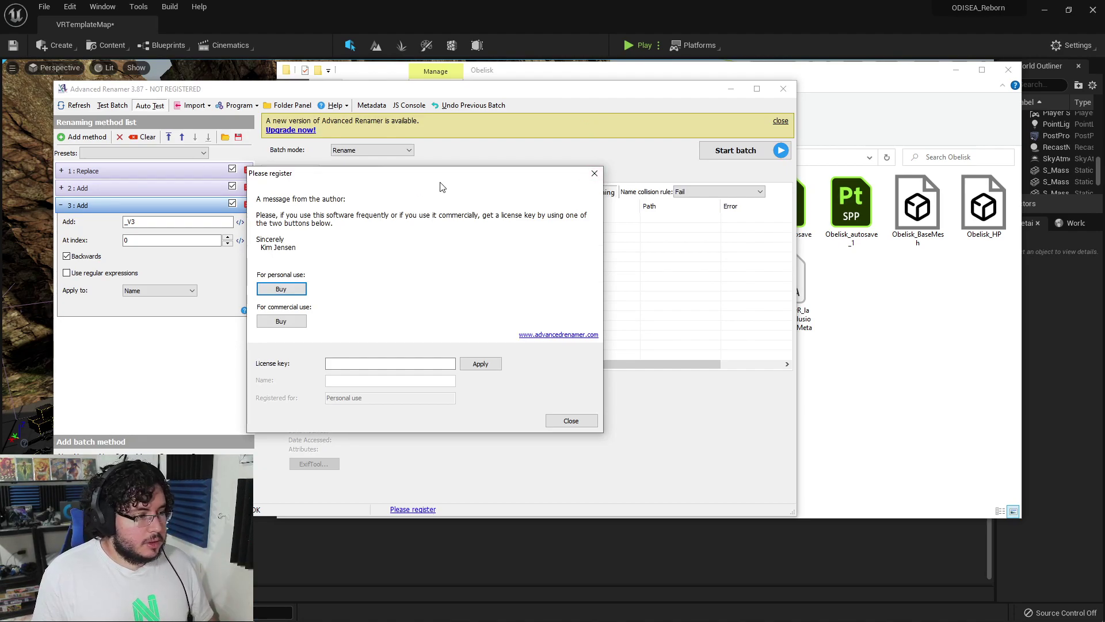
{"action": "left_click", "coordinate": [597, 176]}
{"action": "left_click_drag", "start_coordinate": [596, 92], "coordinate": [644, 84]}
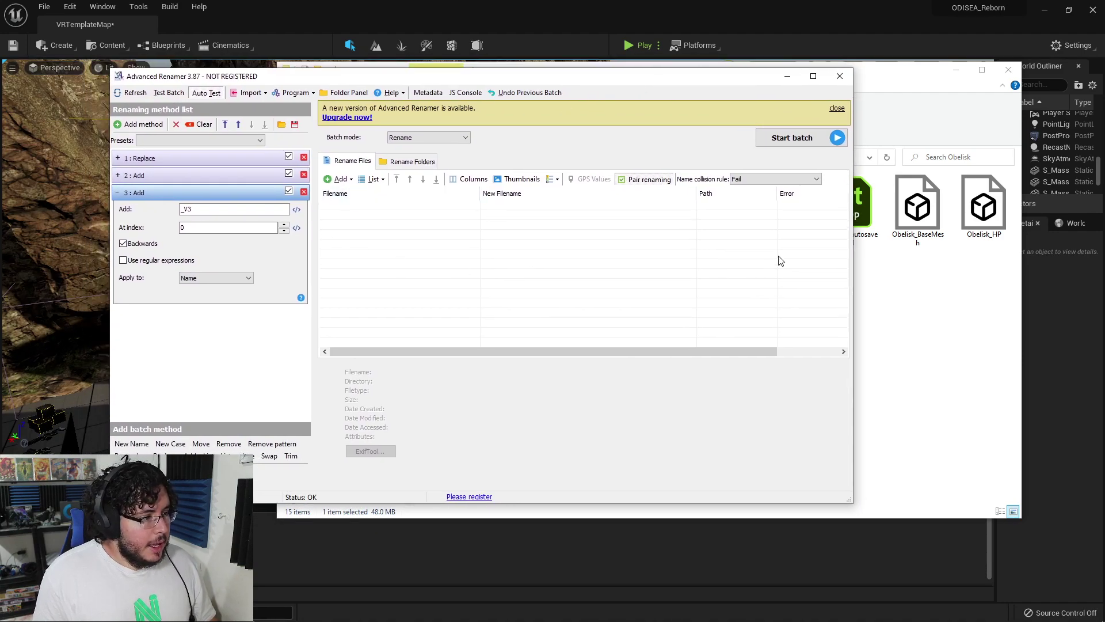
Add the obelisk's BaseColor, Normal and OcclusionRoughnessMetallic targa files from the Obelisk folder to the batch rename list.
{"action": "left_click", "coordinate": [899, 301]}
{"action": "left_click_drag", "start_coordinate": [617, 322], "coordinate": [765, 287]}
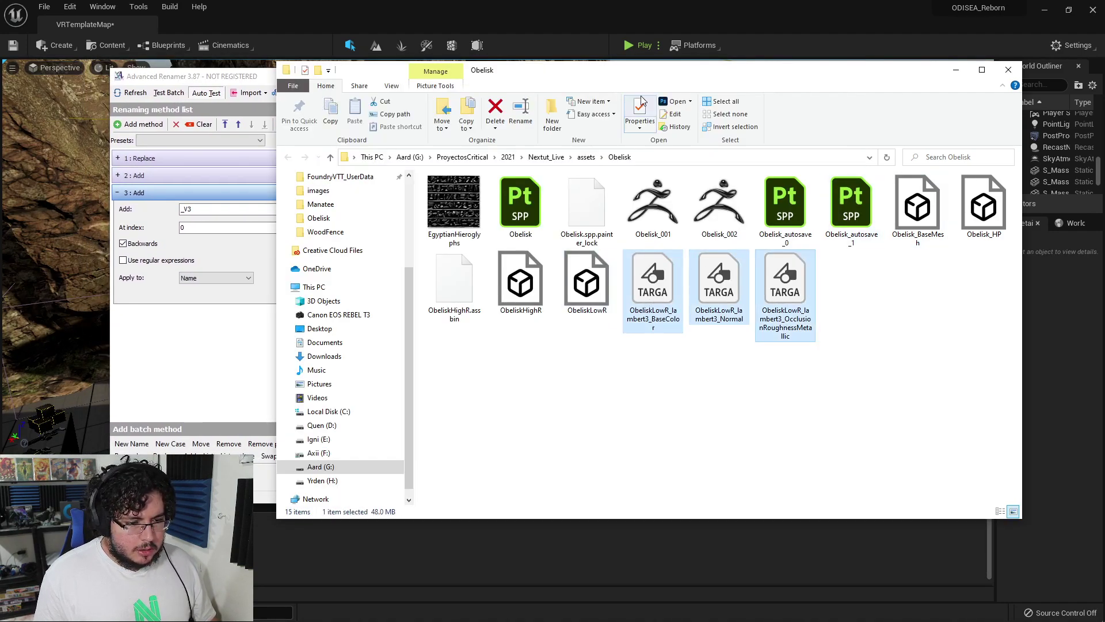
{"action": "left_click_drag", "start_coordinate": [628, 70], "coordinate": [893, 101]}
{"action": "left_click_drag", "start_coordinate": [446, 278], "coordinate": [447, 279]}
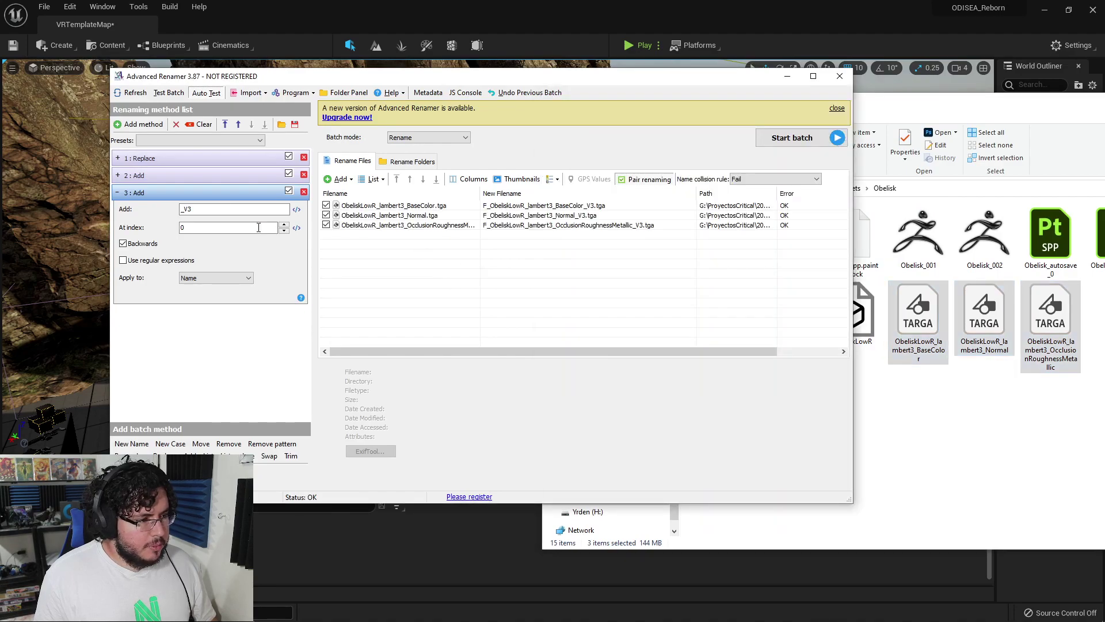
Remove all three existing renaming methods from the method list.
{"action": "left_click", "coordinate": [304, 157]}
{"action": "left_click", "coordinate": [304, 158]}
{"action": "left_click", "coordinate": [304, 157]}
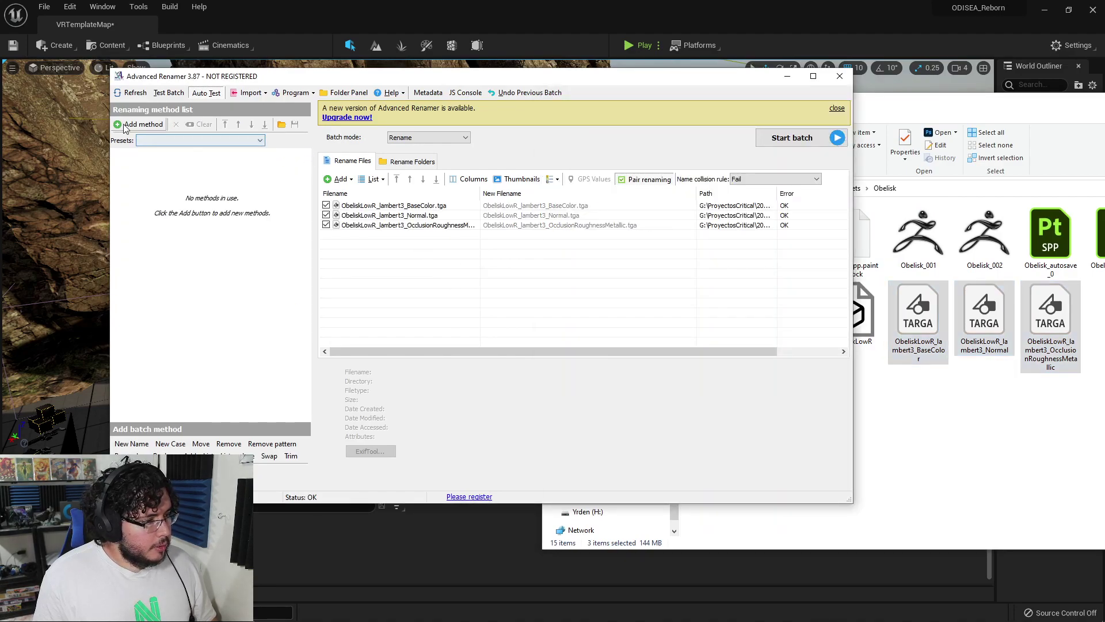
Add a Replace method that changes "ObeliskLowR_lambert3" to "Obelisk" in the file names.
{"action": "left_click", "coordinate": [141, 124]}
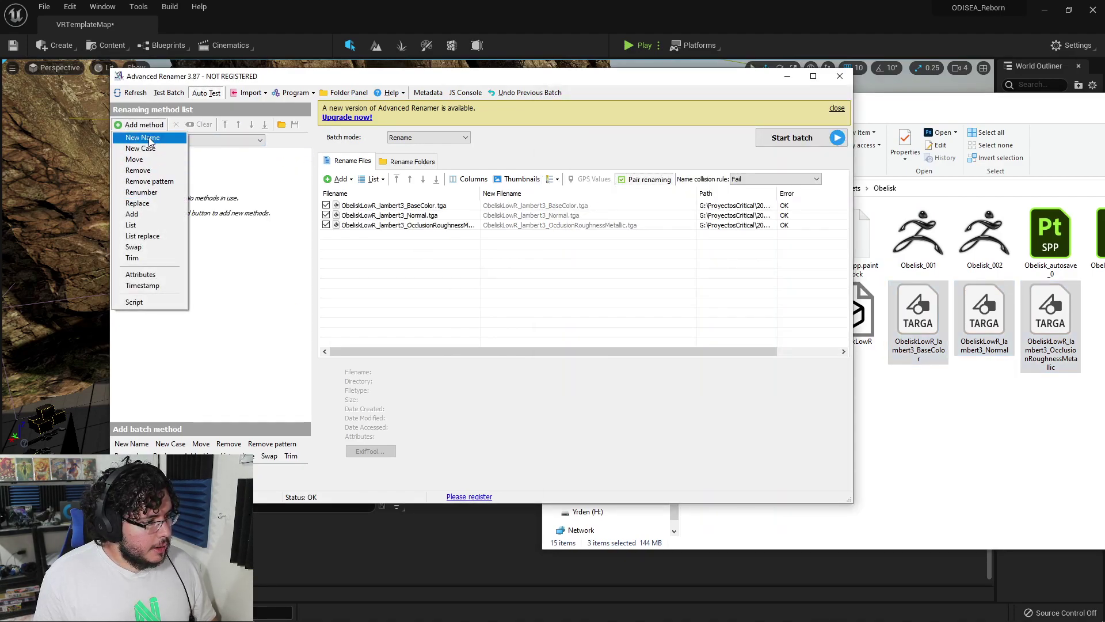
{"action": "left_click", "coordinate": [138, 202]}
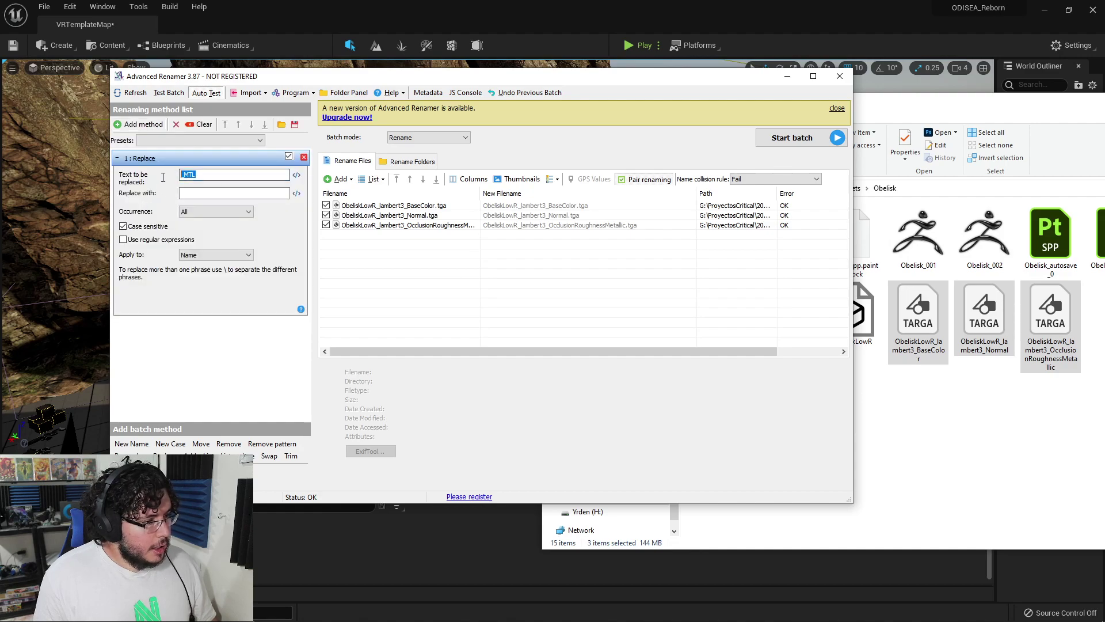
{"action": "type", "text": "Ob"}
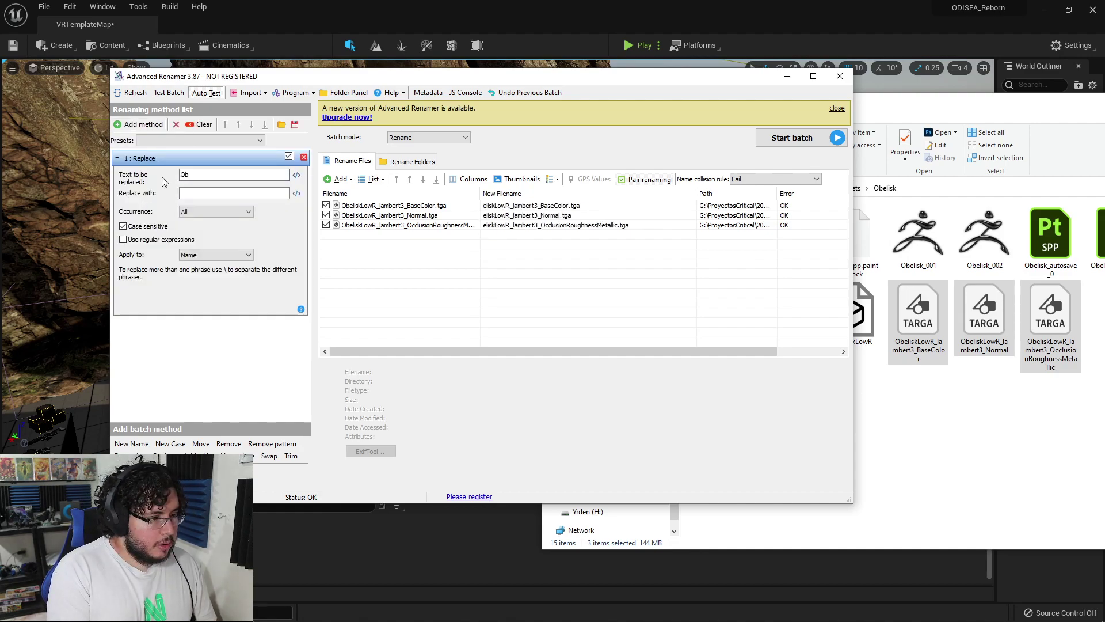
{"action": "type", "text": "eliskLor"}
{"action": "key", "text": "BackSpace"}
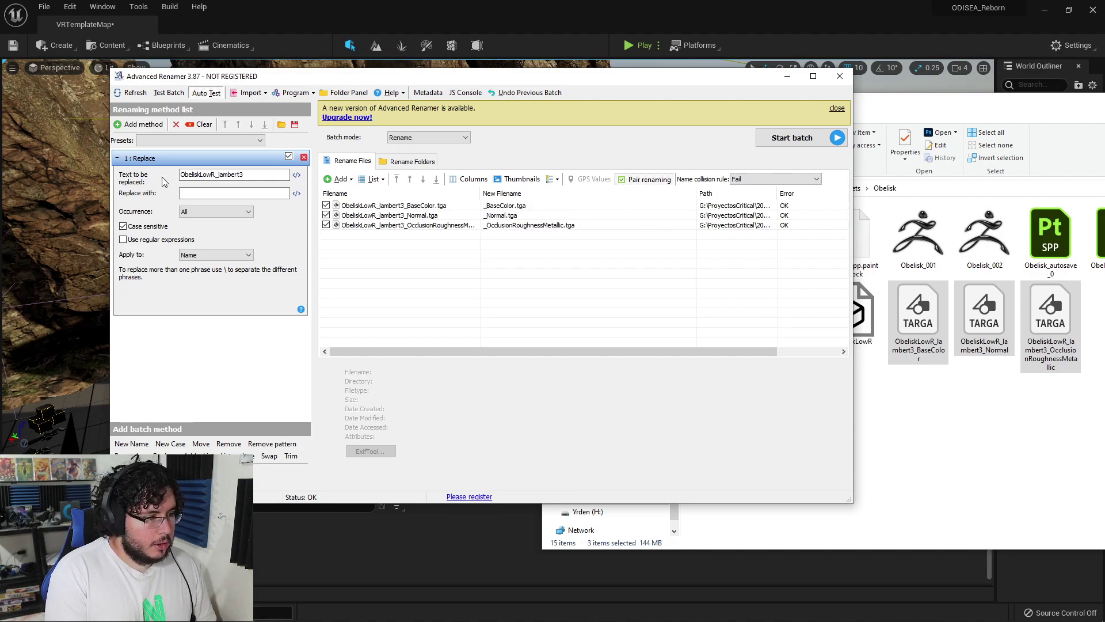
{"action": "left_click", "coordinate": [187, 193]}
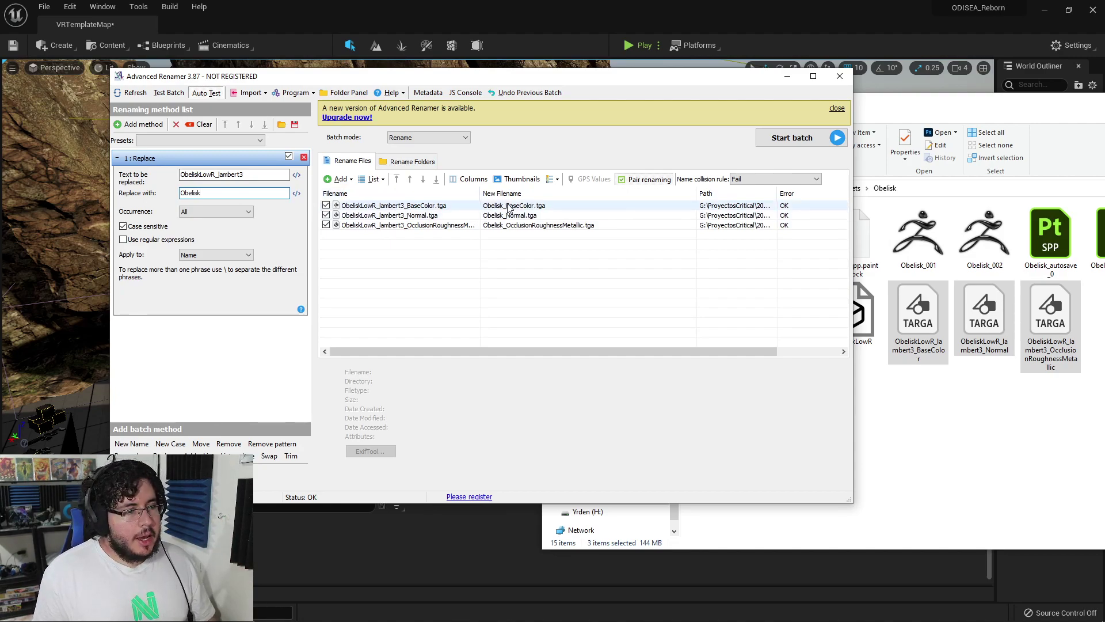
Run the batch rename on the three textures, then minimise the renamer to return to the Obelisk folder.
{"action": "left_click", "coordinate": [816, 141]}
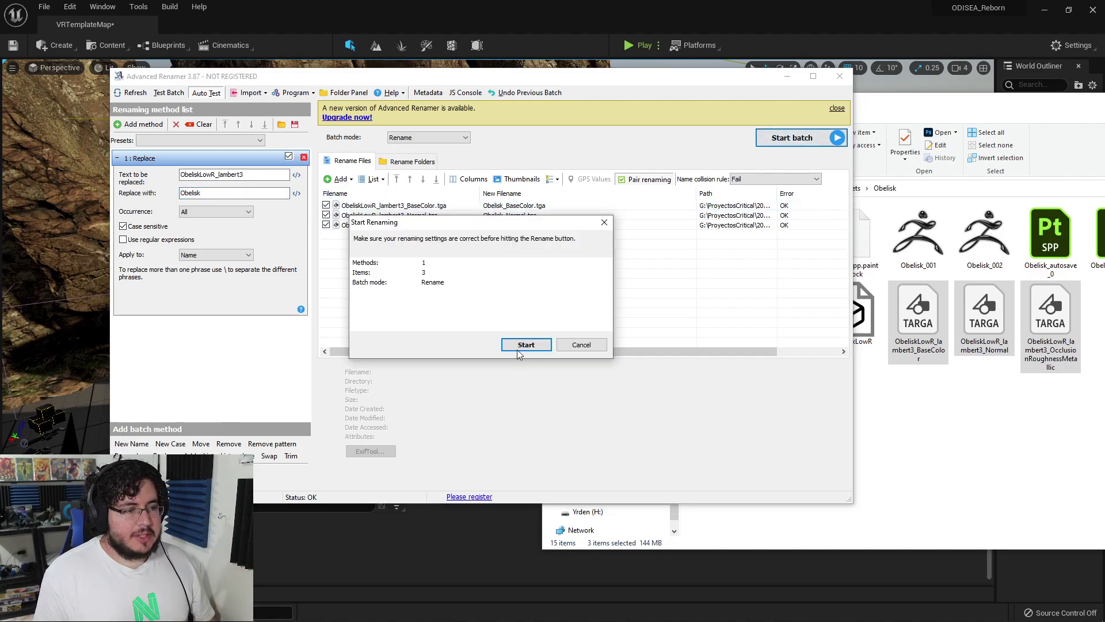
{"action": "left_click", "coordinate": [537, 344]}
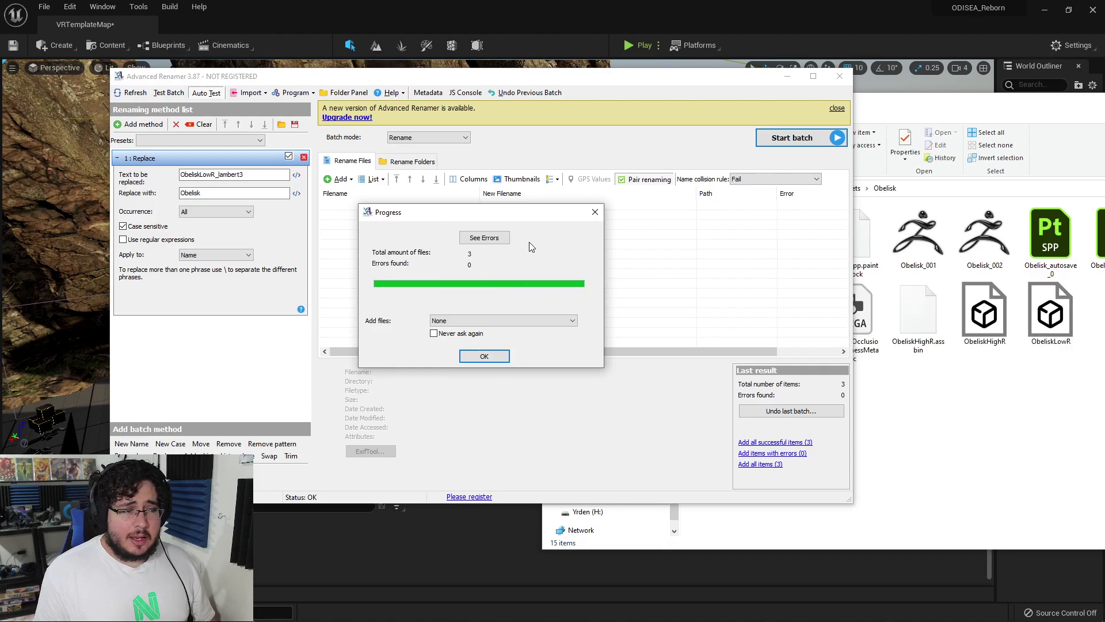
{"action": "left_click", "coordinate": [485, 356]}
{"action": "left_click", "coordinate": [796, 79]}
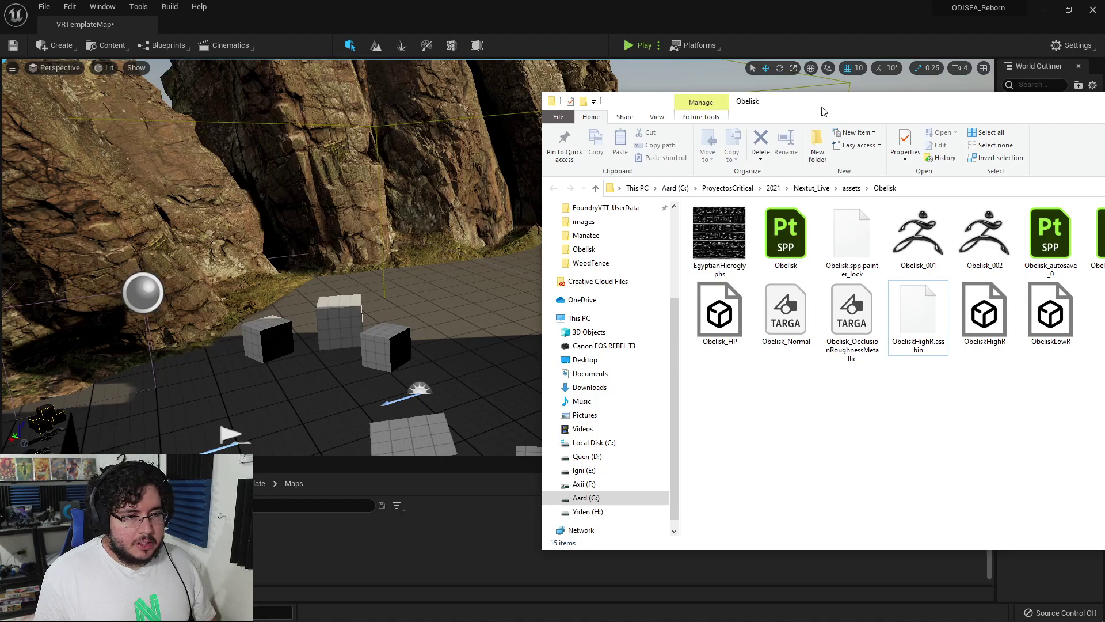
{"action": "left_click_drag", "start_coordinate": [823, 111], "coordinate": [583, 111]}
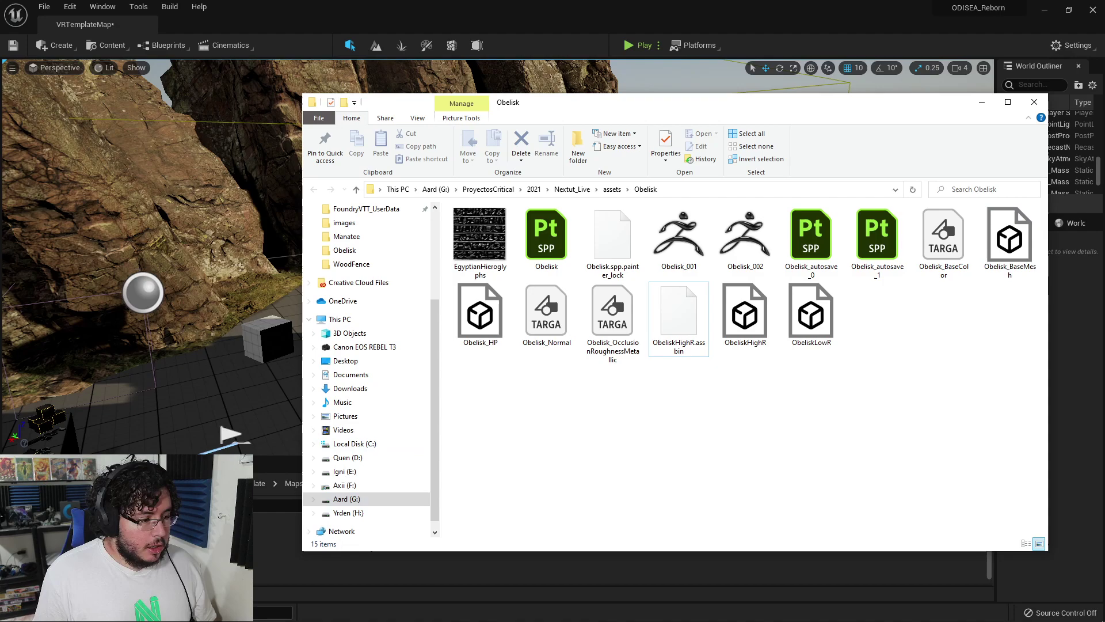
Switch to Unreal Engine, enlarge the Content Browser and examine the rock cliffs and the open ground beside them.
{"action": "key", "text": "alt+Tab"}
{"action": "left_click_drag", "start_coordinate": [368, 456], "coordinate": [368, 414]}
{"action": "right_click_drag", "start_coordinate": [498, 241], "coordinate": [484, 209]}
{"action": "key", "text": "s"}
{"action": "key", "text": "w"}
{"action": "left_click", "coordinate": [414, 196]}
{"action": "key", "text": "s"}
{"action": "key", "text": "w"}
{"action": "key", "text": "s"}
{"action": "key", "text": "w"}
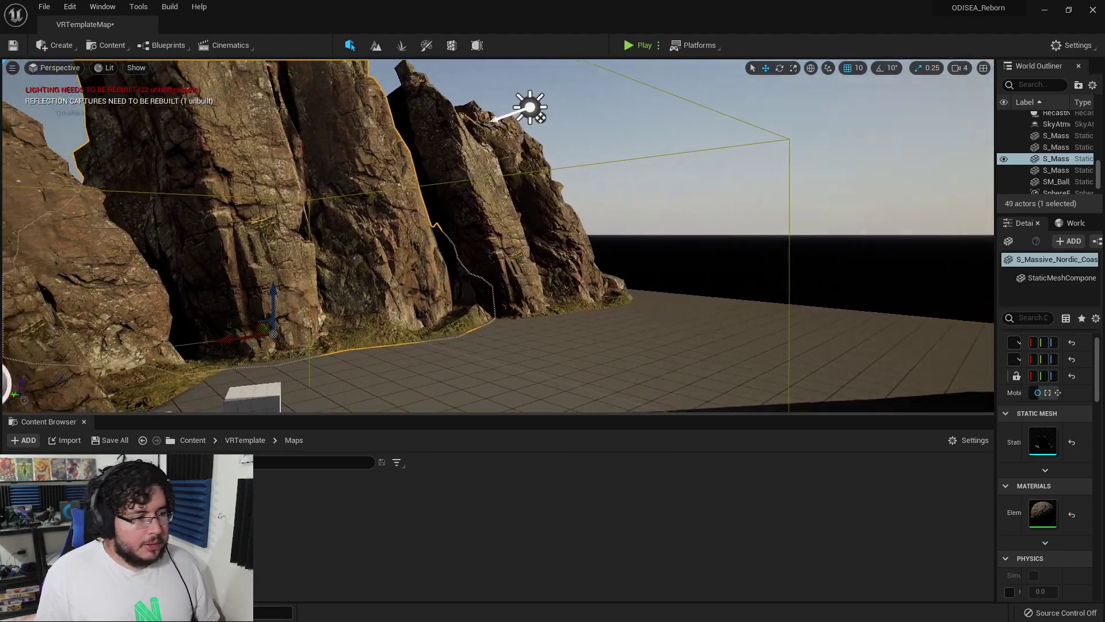
{"action": "key", "text": "s"}
{"action": "mouse_move", "coordinate": [489, 287]}
{"action": "right_mouse_down"}
{"action": "mouse_move", "coordinate": [475, 295]}
{"action": "mouse_move", "coordinate": [506, 288]}
{"action": "mouse_move", "coordinate": [409, 253]}
{"action": "mouse_move", "coordinate": [582, 256]}
{"action": "mouse_move", "coordinate": [414, 271]}
{"action": "mouse_move", "coordinate": [509, 286]}
{"action": "mouse_move", "coordinate": [486, 291]}
{"action": "mouse_move", "coordinate": [478, 264]}
{"action": "mouse_move", "coordinate": [477, 288]}
{"action": "right_mouse_up"}
{"action": "key", "text": "w"}
{"action": "key", "text": "Escape"}
{"action": "key", "text": "d"}
{"action": "key", "text": "s"}
{"action": "key", "text": "w"}
Create a folder named Meshes in the root Content folder and open it.
{"action": "left_click", "coordinate": [192, 440]}
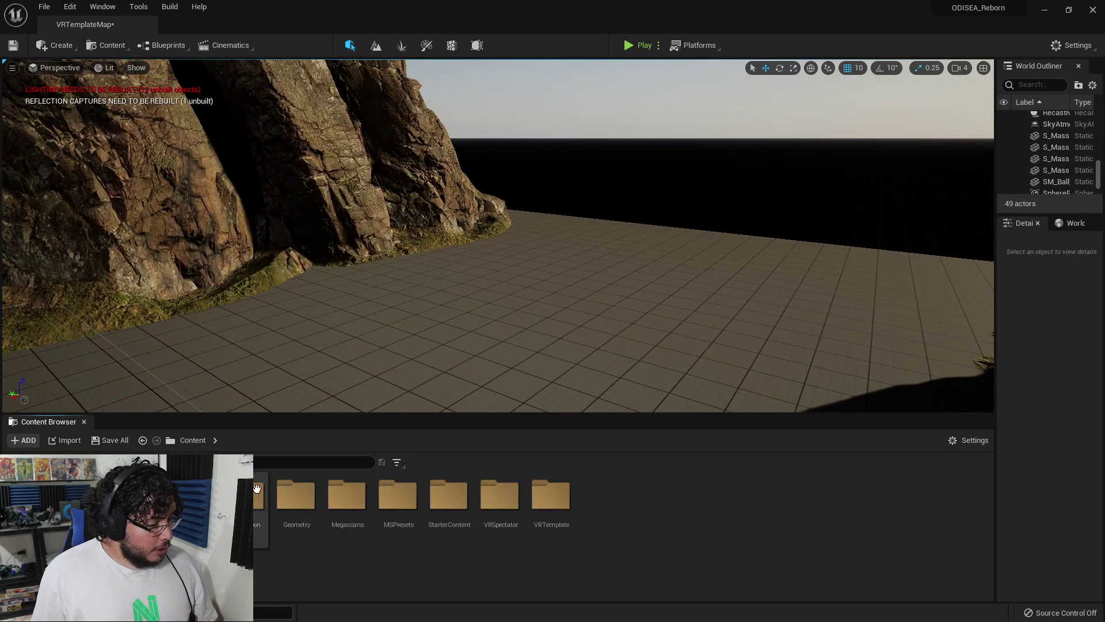
{"action": "right_click", "coordinate": [655, 516]}
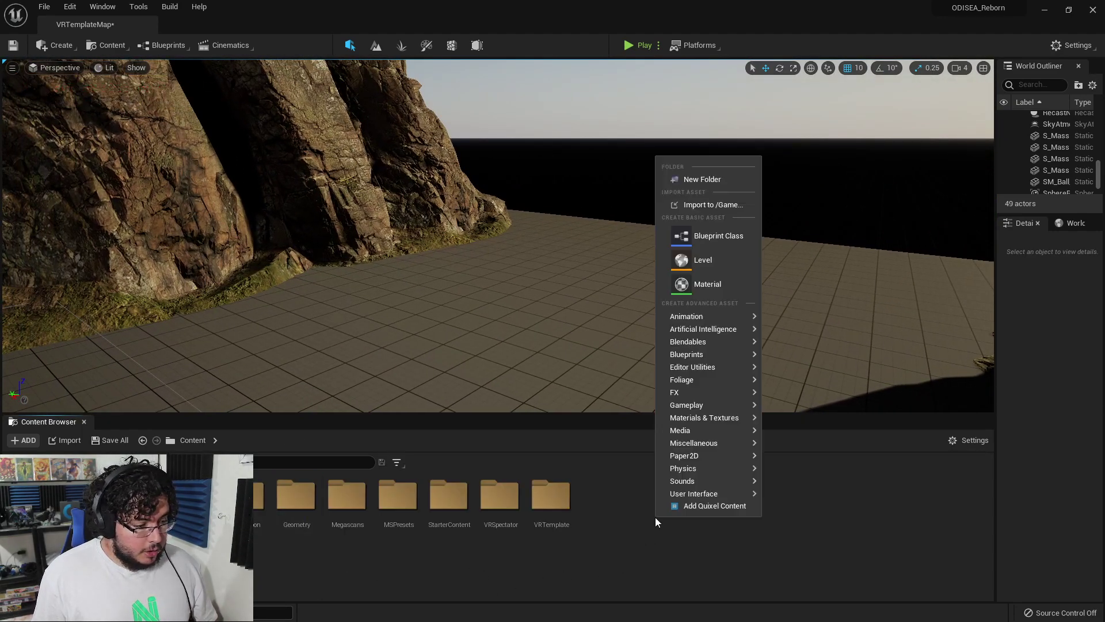
{"action": "left_click", "coordinate": [698, 183]}
{"action": "key", "text": "BackSpace"}
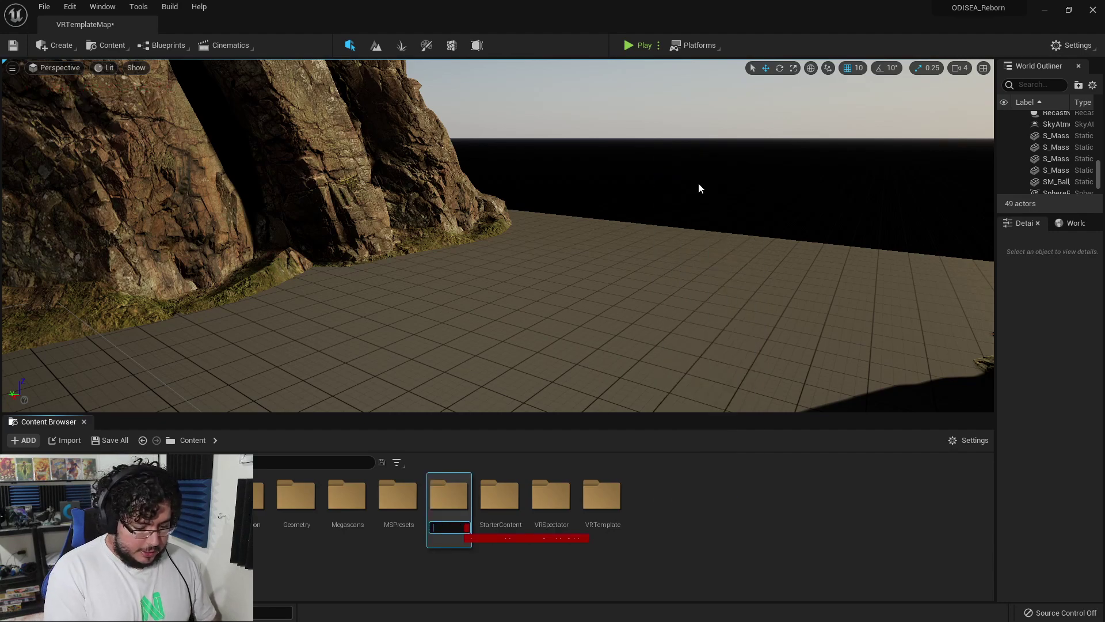
{"action": "type", "text": "Meshe"}
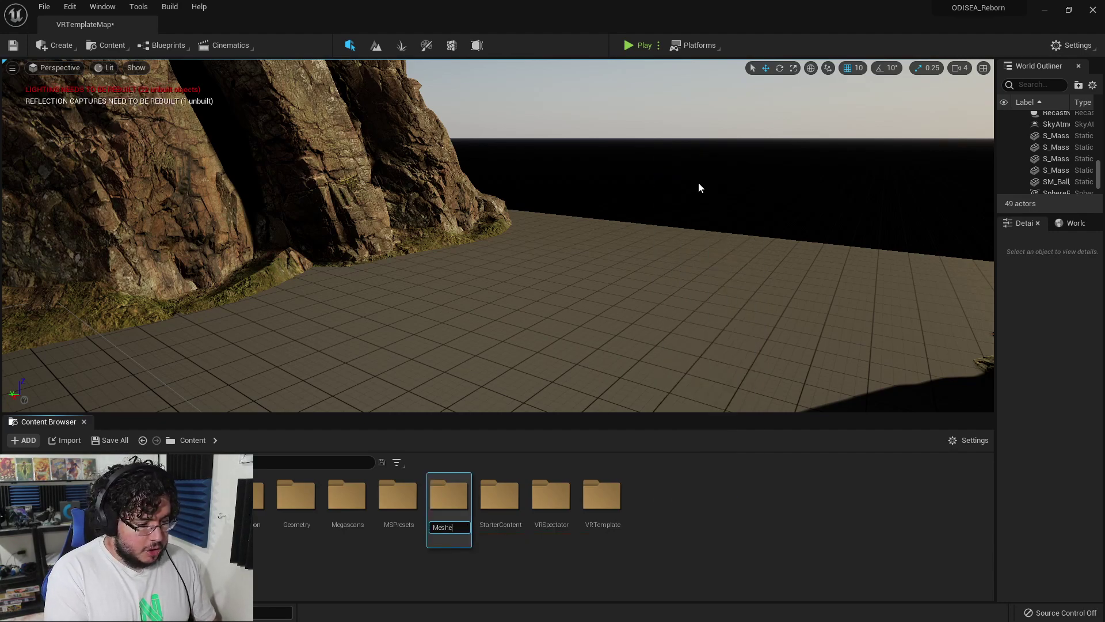
{"action": "type", "text": "s"}
{"action": "key", "text": "Return"}
{"action": "key", "text": "Return"}
Create a subfolder named Obelisk inside Meshes and open it.
{"action": "right_click", "coordinate": [382, 531]}
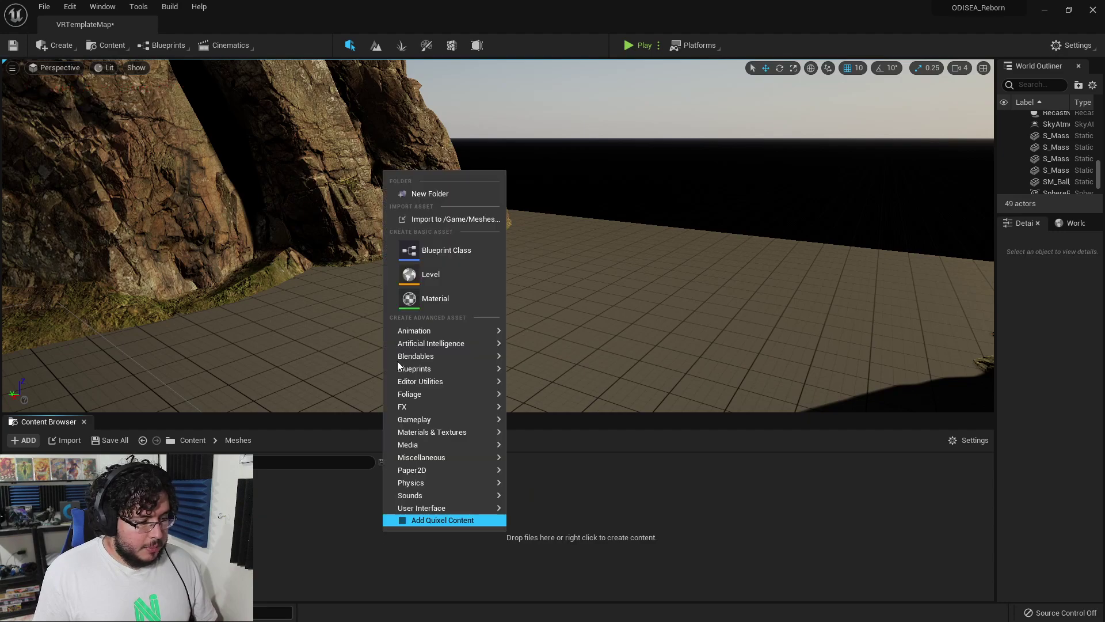
{"action": "left_click", "coordinate": [434, 199]}
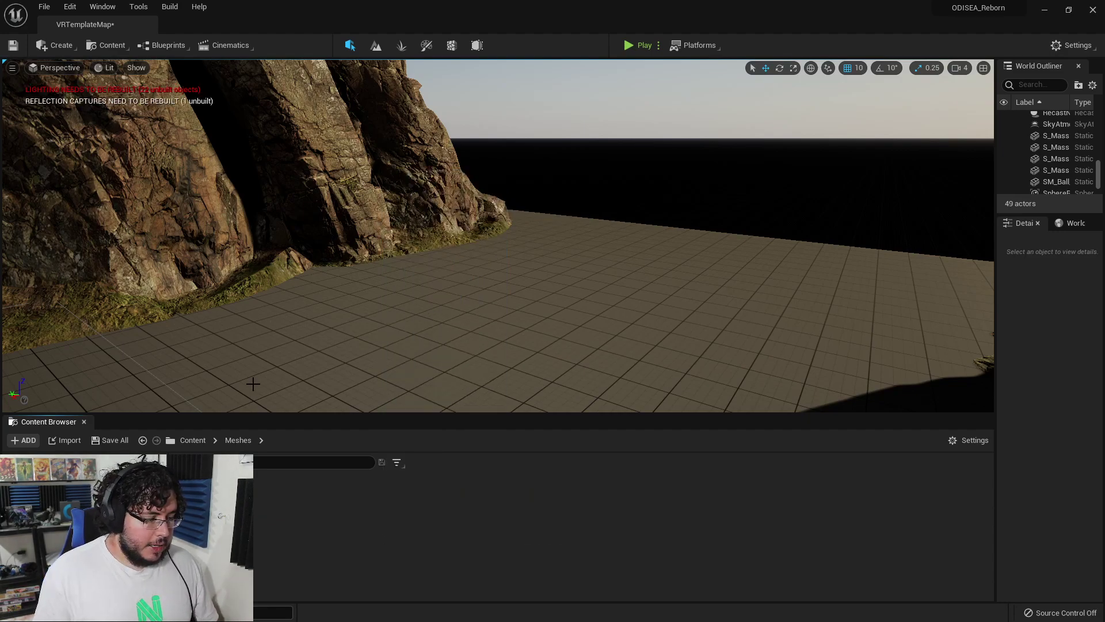
{"action": "double_click", "coordinate": [222, 509]}
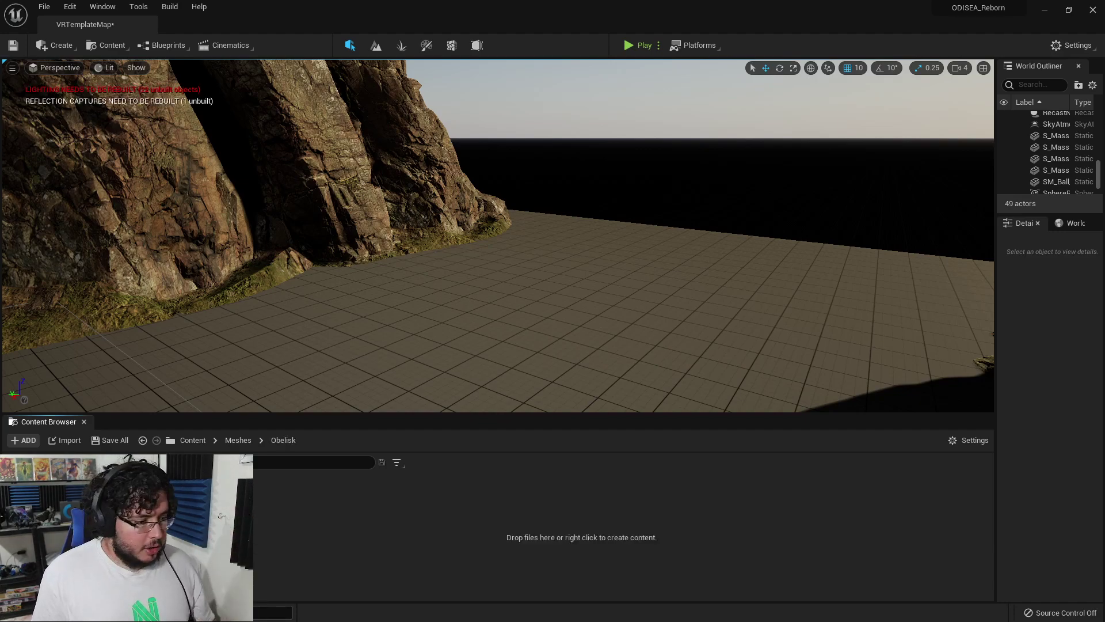
Import the Obelisk_BaseColor, Obelisk_Normal and Obelisk_OcclusionRoughnessMetallic targa textures from the file folder into the project's Obelisk folder.
{"action": "key", "text": "super"}
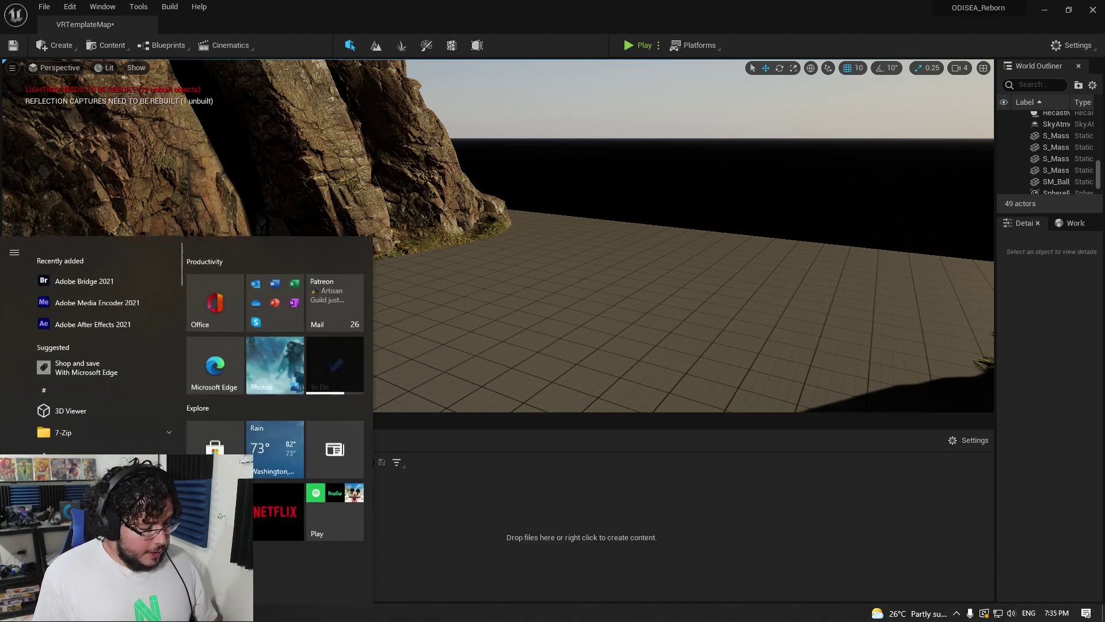
{"action": "key", "text": "alt+Tab"}
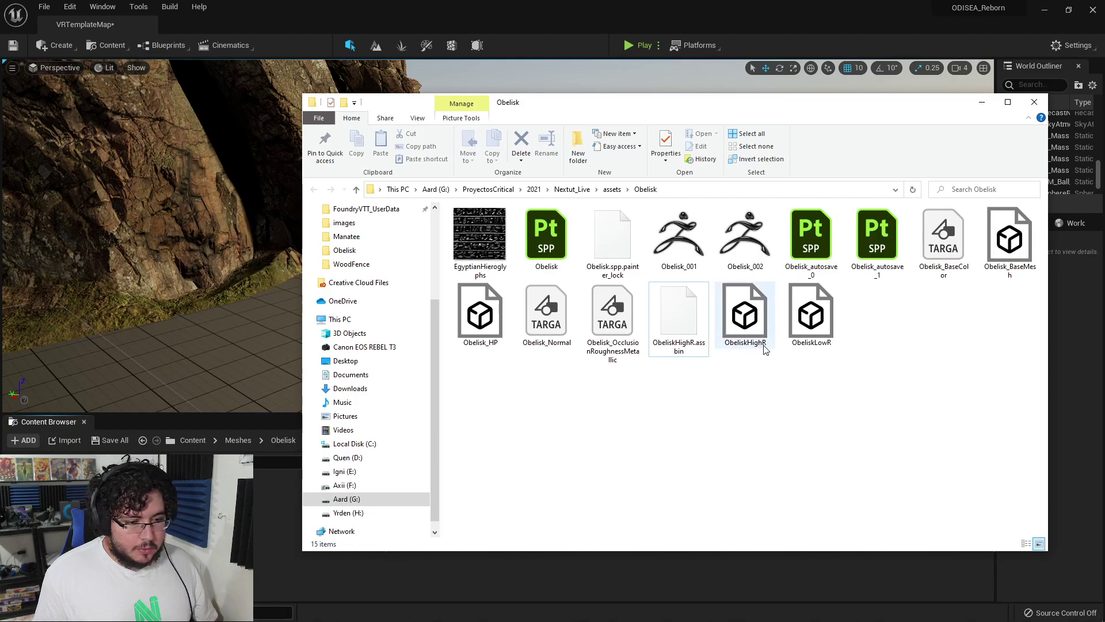
{"action": "left_click", "coordinate": [944, 242]}
{"action": "left_click", "coordinate": [551, 325], "text": "ctrl"}
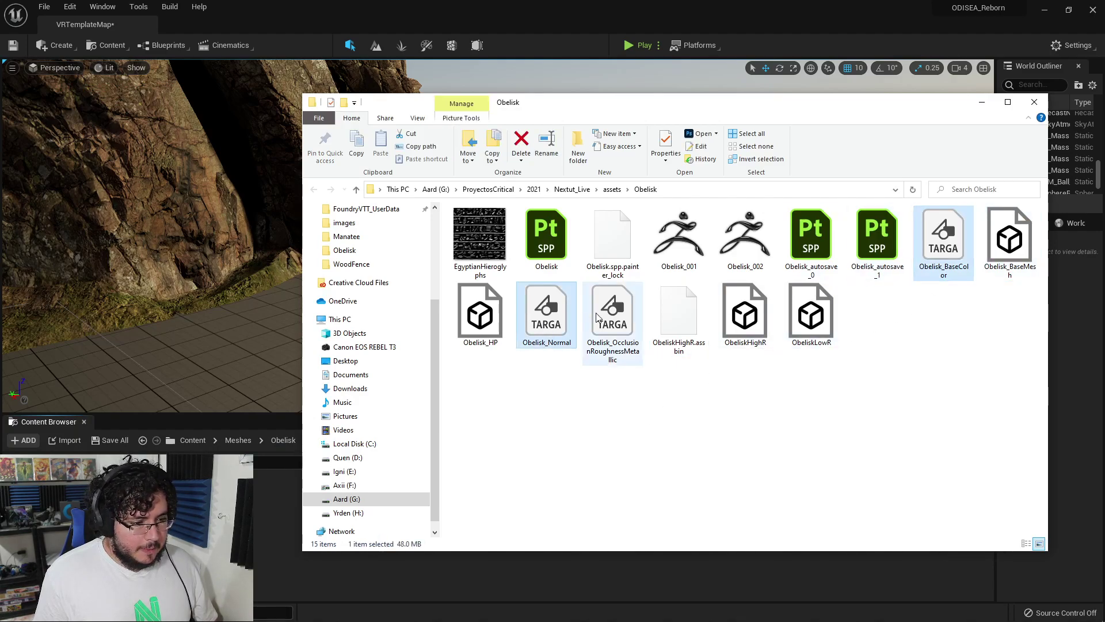
{"action": "left_click", "coordinate": [613, 317], "text": "ctrl"}
{"action": "left_click_drag", "start_coordinate": [540, 318], "coordinate": [267, 536]}
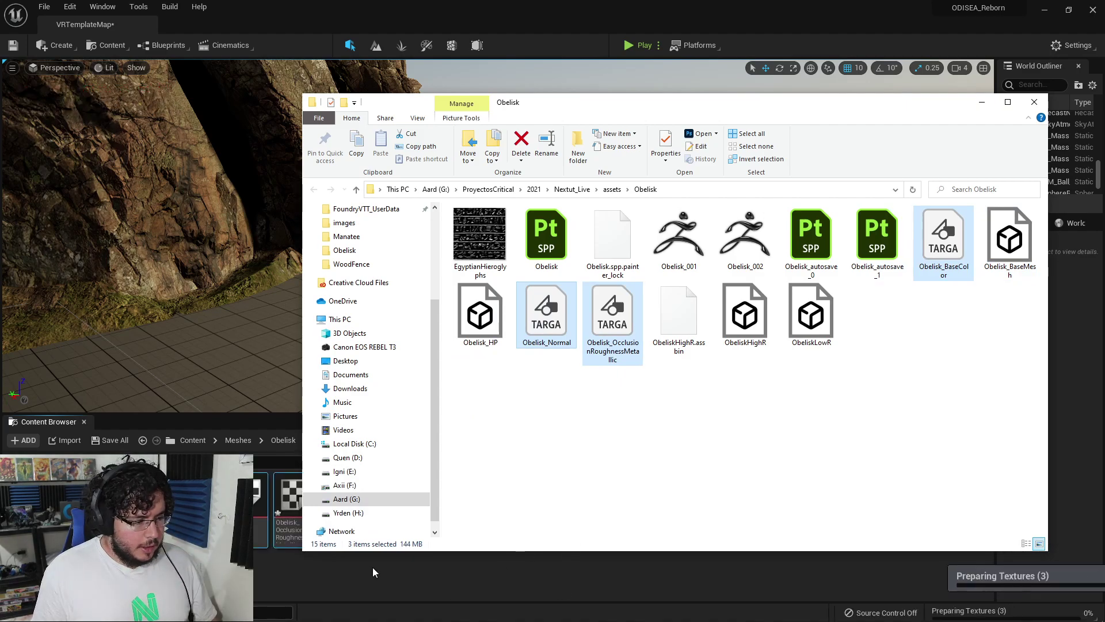
{"action": "left_click", "coordinate": [272, 540]}
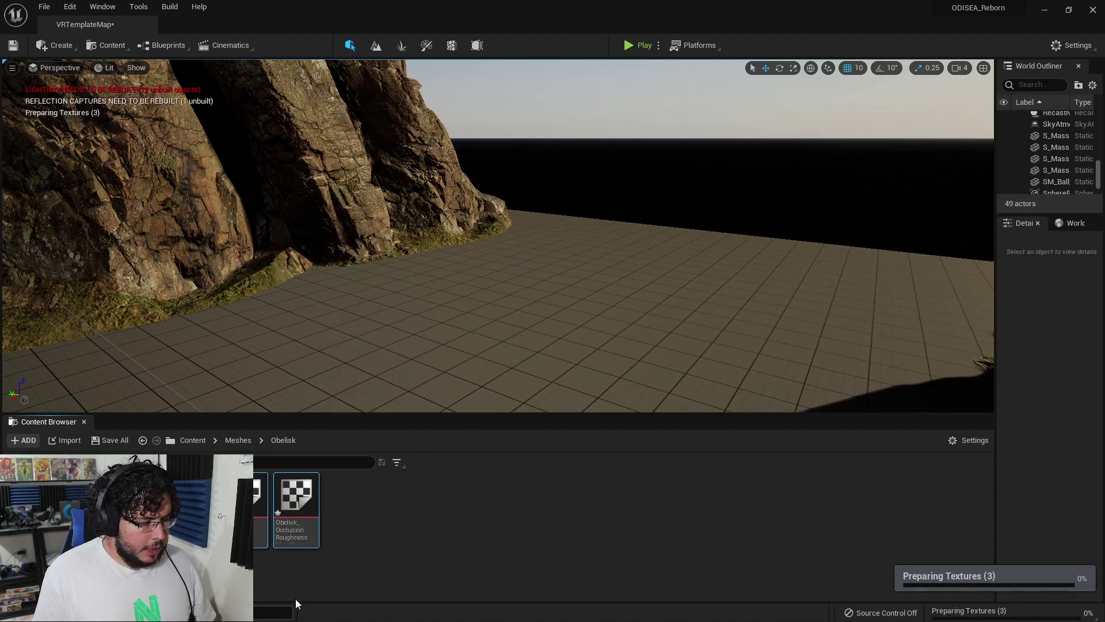
Import the ObeliskLowR mesh into the project's Obelisk folder with Generate Missing Collision turned off, and close the message log.
{"action": "key", "text": "super"}
{"action": "key", "text": "super"}
{"action": "key", "text": "alt+Tab"}
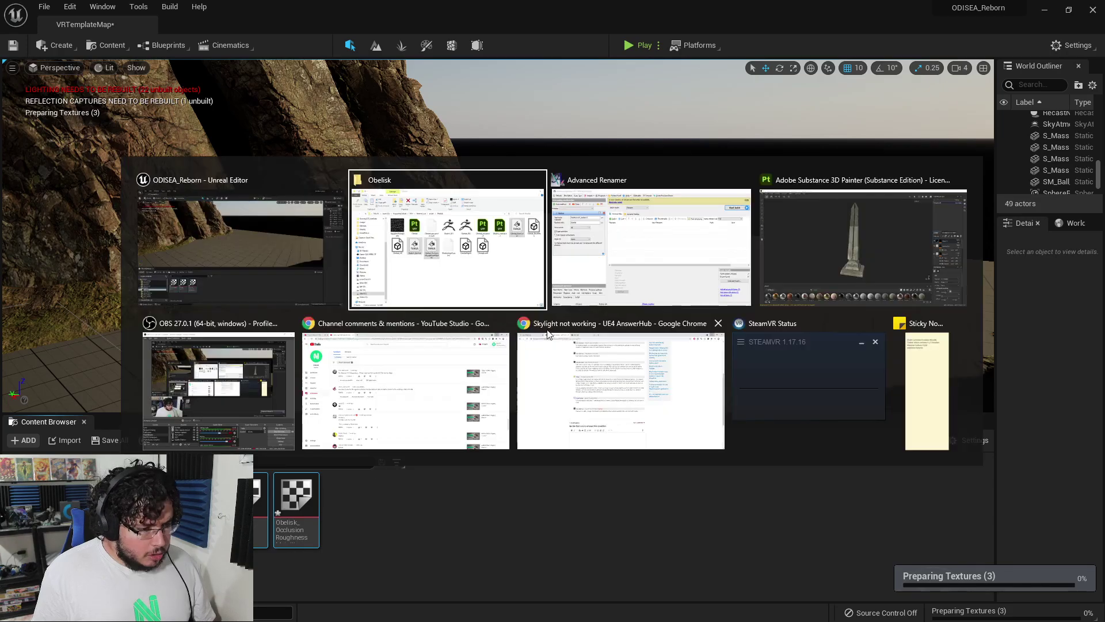
{"action": "left_click", "coordinate": [498, 292]}
{"action": "left_click", "coordinate": [632, 444]}
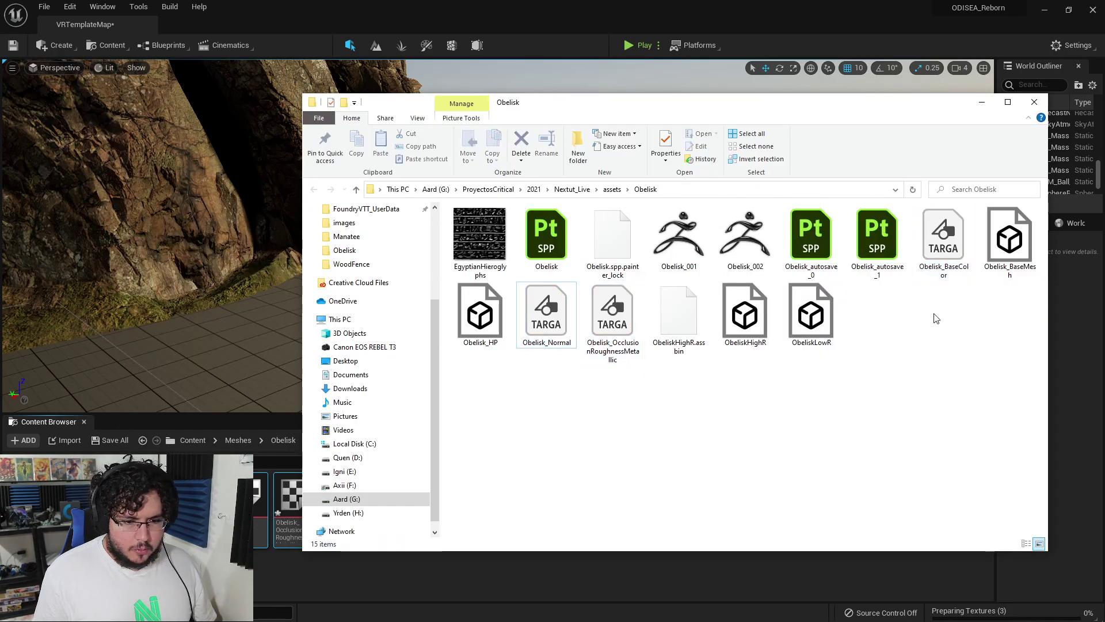
{"action": "left_click", "coordinate": [810, 319]}
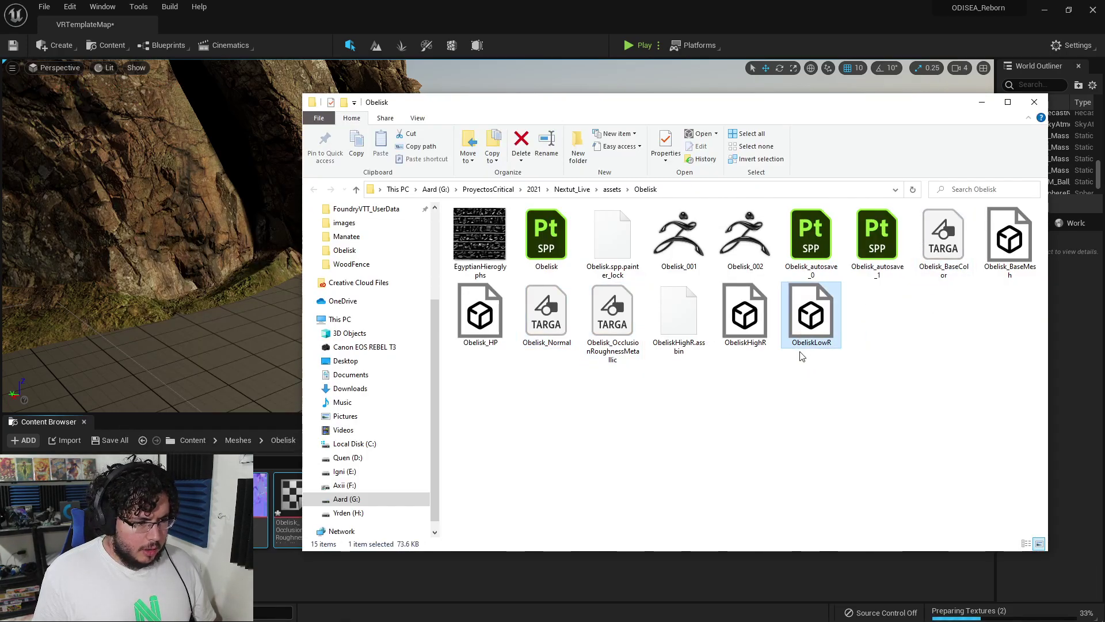
{"action": "left_click_drag", "start_coordinate": [827, 319], "coordinate": [573, 574]}
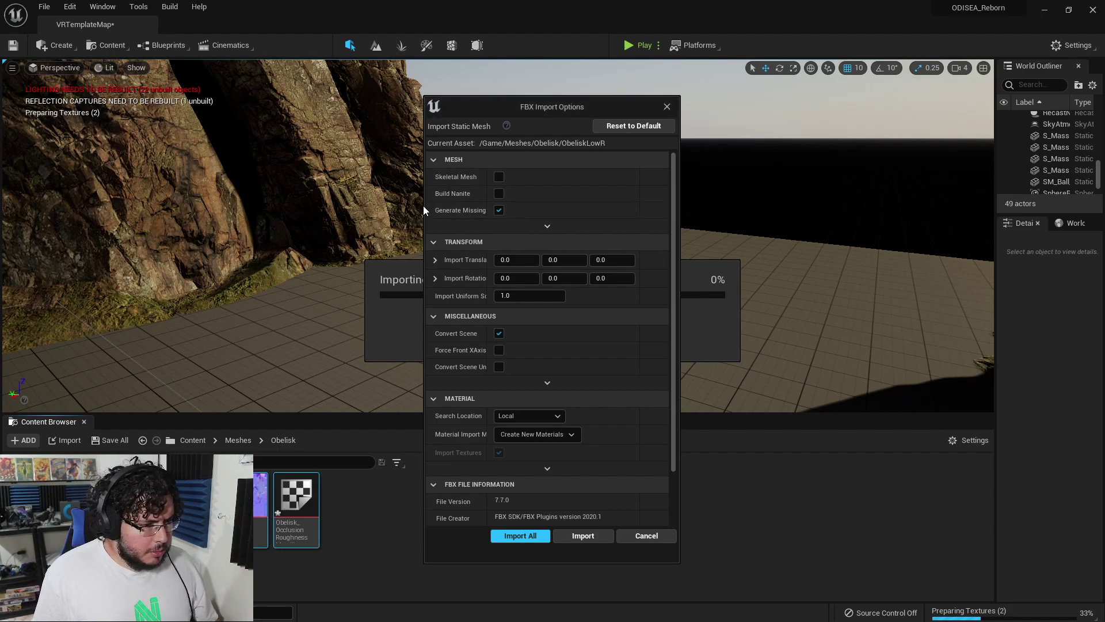
{"action": "left_click", "coordinate": [498, 210]}
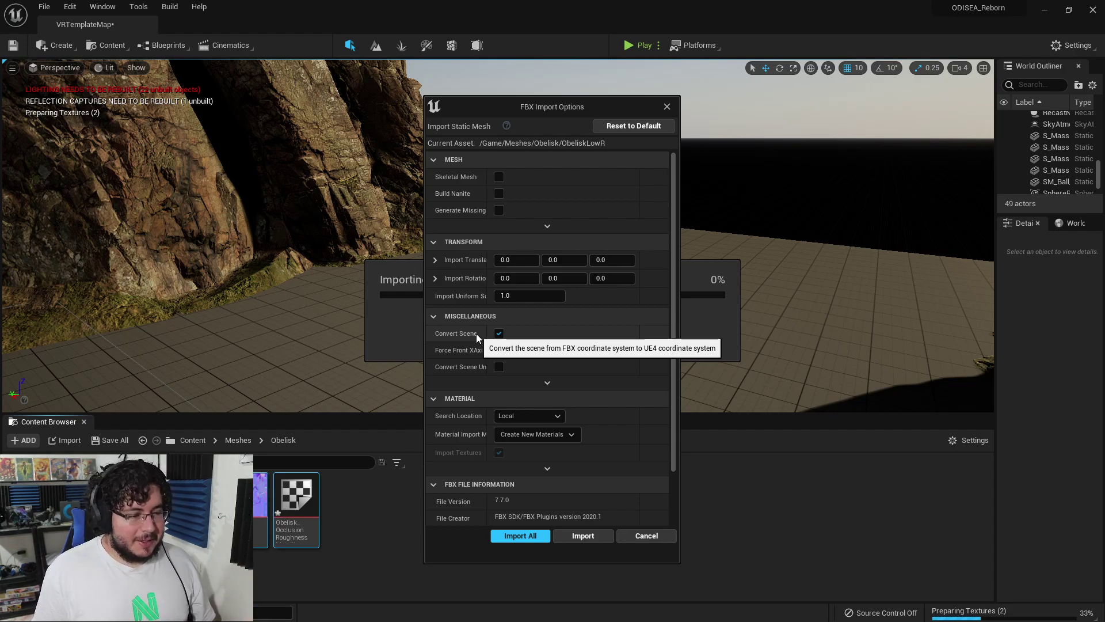
{"action": "left_click", "coordinate": [594, 538]}
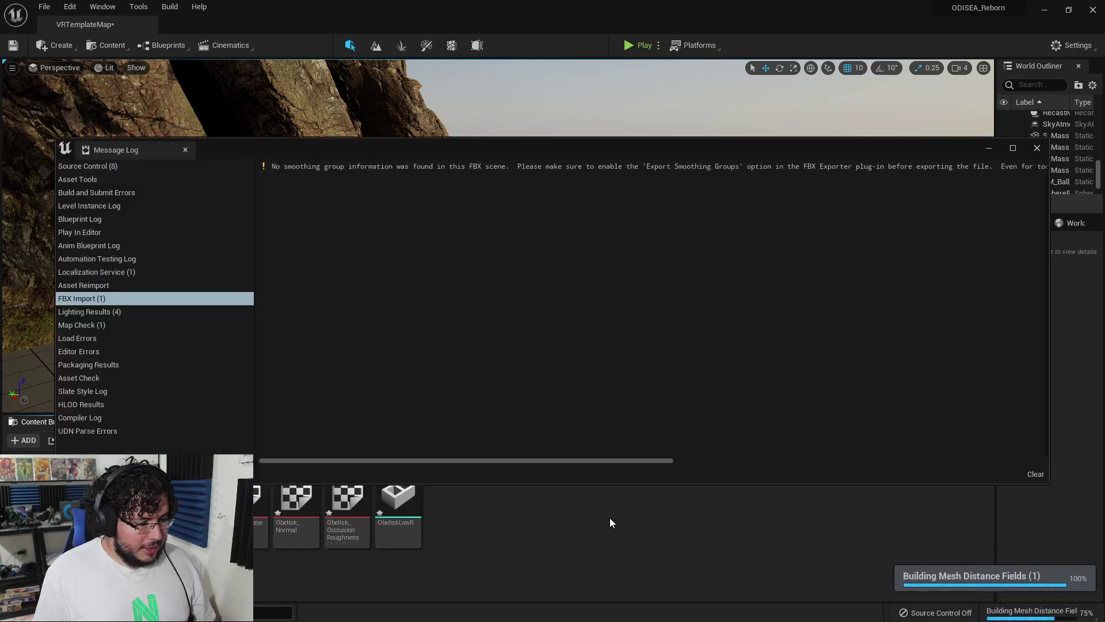
{"action": "left_click", "coordinate": [1037, 148]}
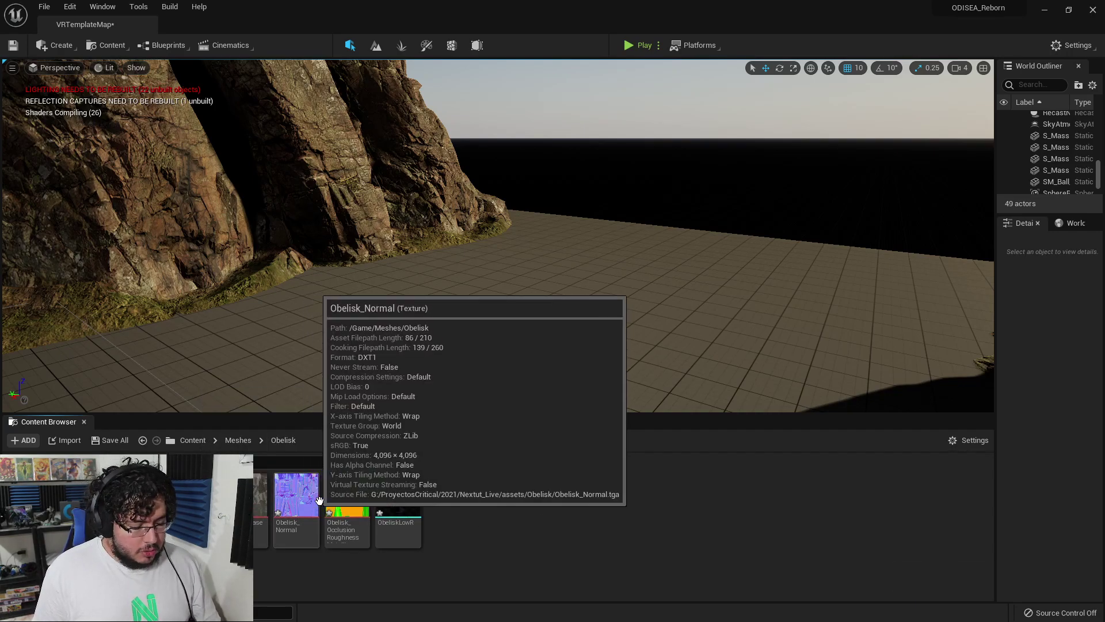
{"action": "key", "text": "BackSpace"}
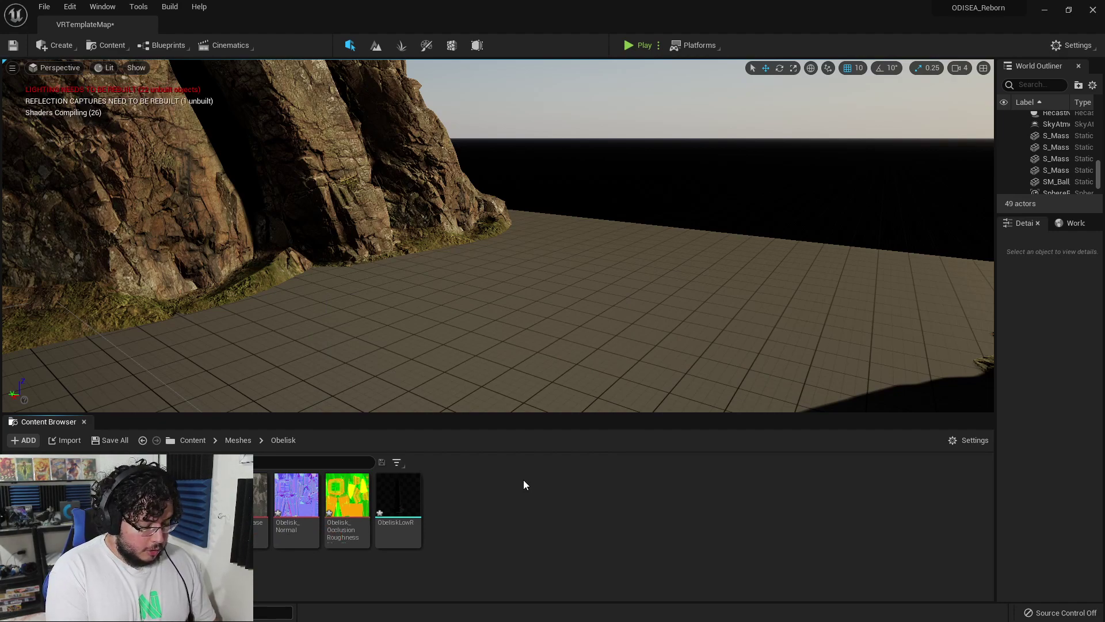
Save all project assets and place the ObeliskLowR mesh in the level on the gridded floor beside the cliff.
{"action": "key", "text": "ctrl+shift+s"}
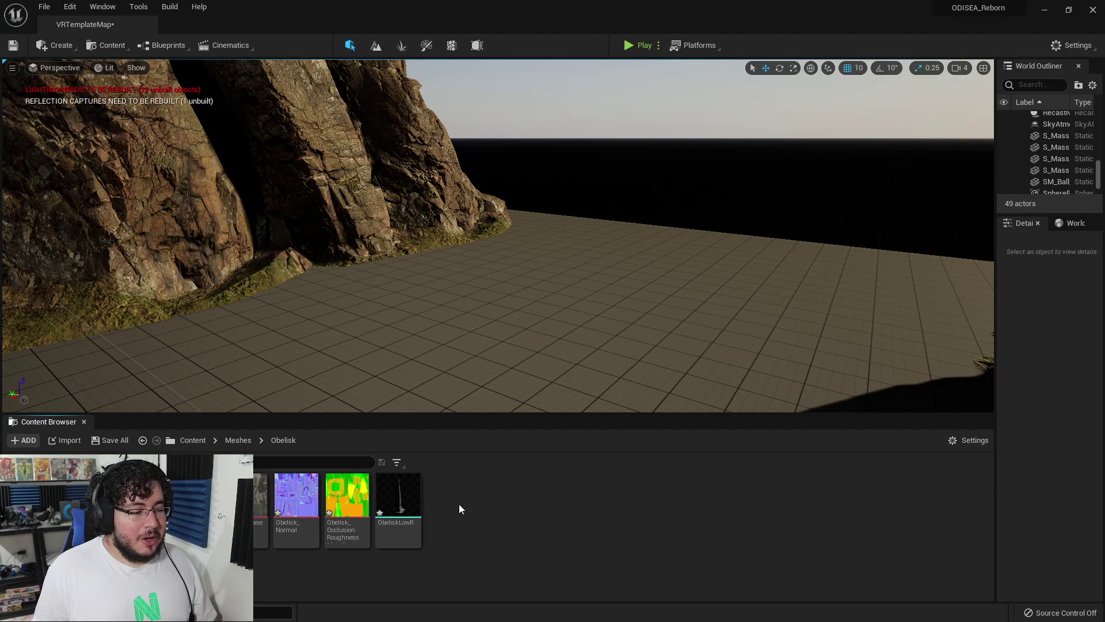
{"action": "mouse_move", "coordinate": [422, 515]}
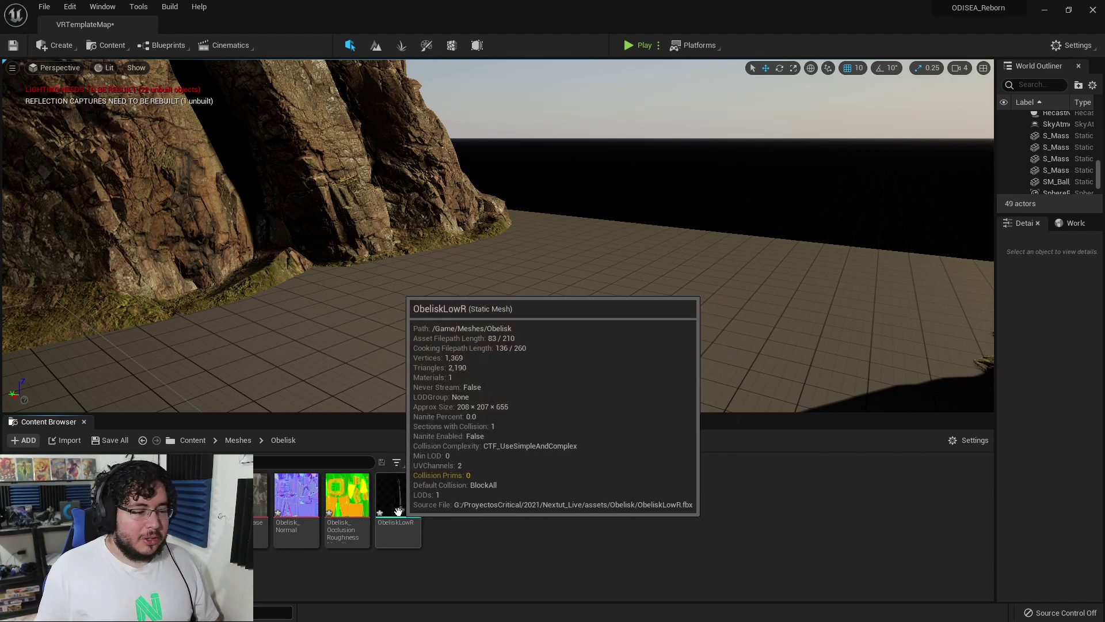
{"action": "left_click_drag", "start_coordinate": [398, 512], "coordinate": [506, 305]}
{"action": "right_click_drag", "start_coordinate": [612, 309], "coordinate": [645, 328]}
{"action": "key", "text": "w"}
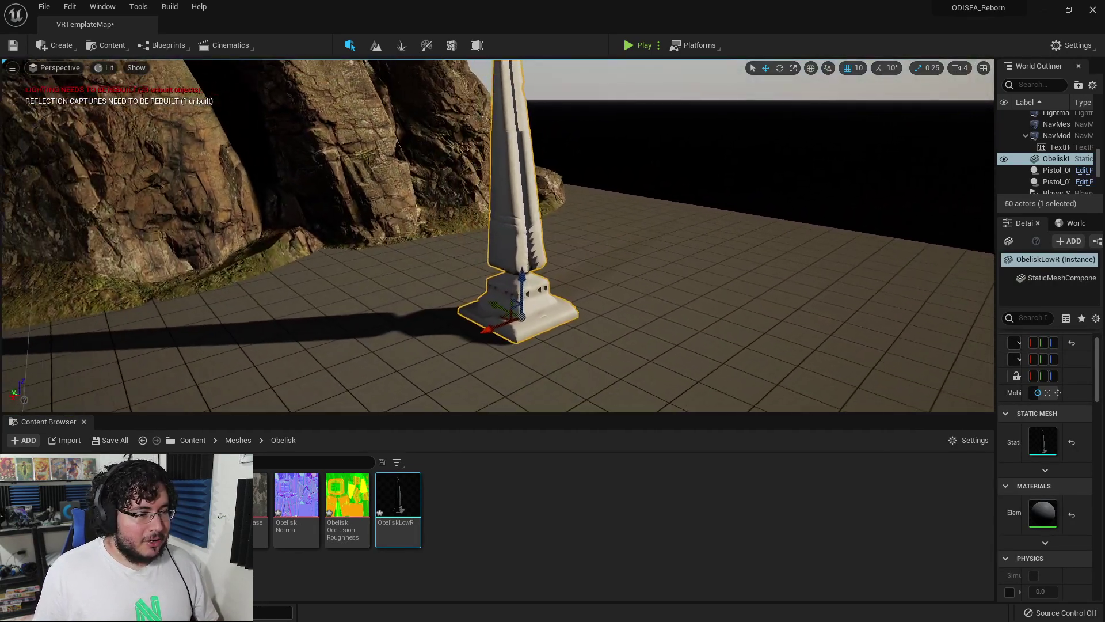
{"action": "key", "text": "w"}
{"action": "mouse_move", "coordinate": [545, 390]}
{"action": "right_mouse_down"}
{"action": "mouse_move", "coordinate": [528, 389]}
{"action": "mouse_move", "coordinate": [528, 378]}
{"action": "mouse_move", "coordinate": [545, 389]}
{"action": "right_mouse_up"}
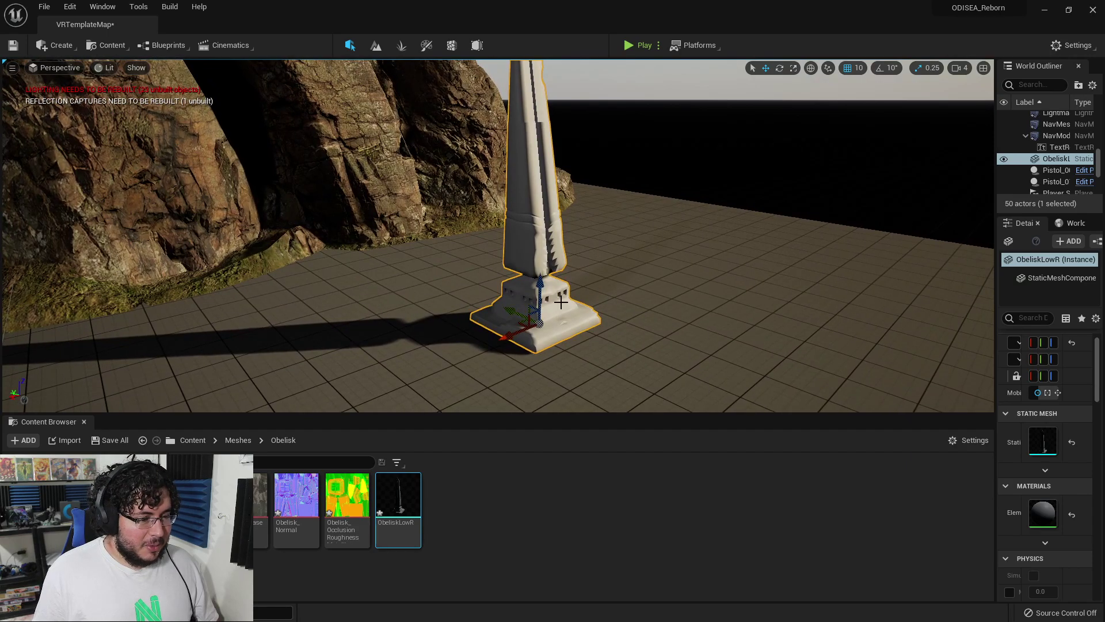
Duplicate the obelisk twice in the level to form a row of three along the cliff.
{"action": "key", "text": "e"}
{"action": "key", "text": "f"}
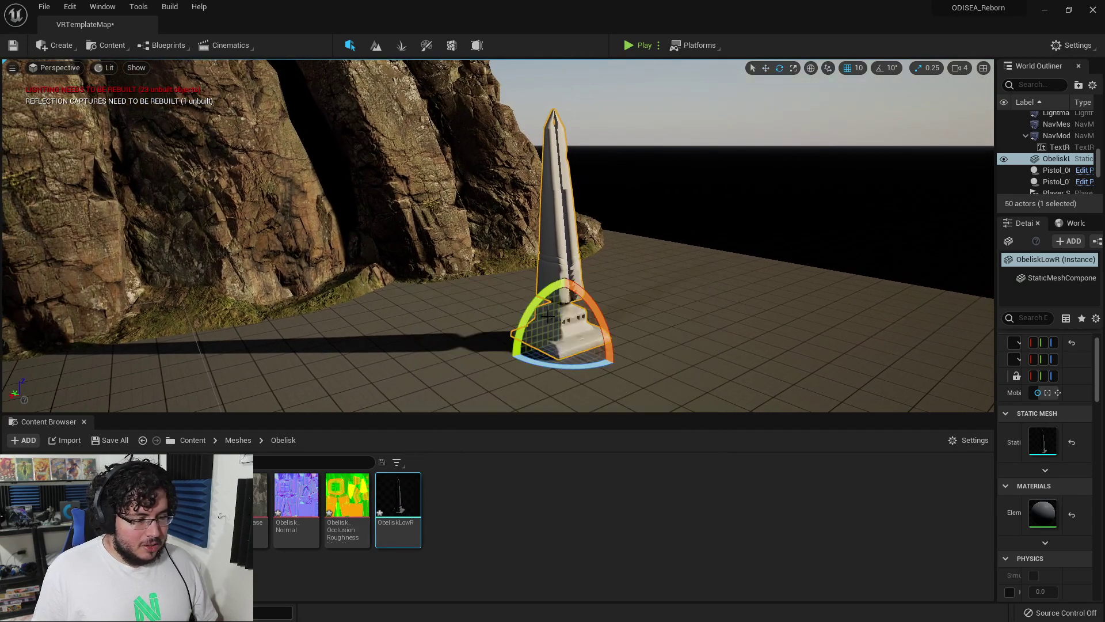
{"action": "right_click_drag", "start_coordinate": [636, 318], "coordinate": [588, 346]}
{"action": "key", "text": "s"}
{"action": "key", "text": "w"}
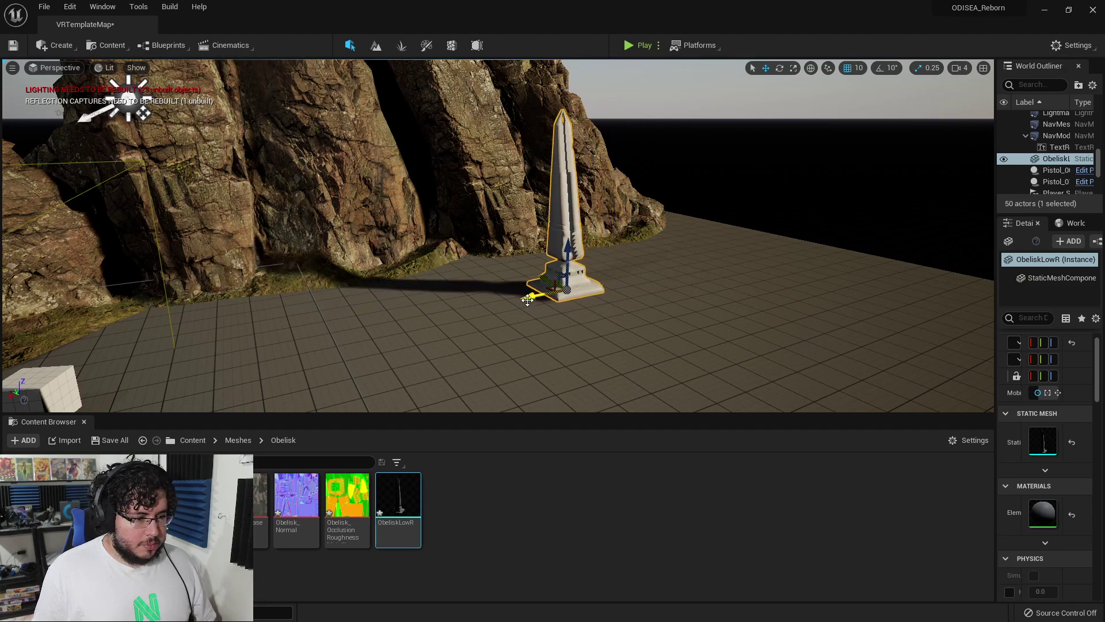
{"action": "left_click_drag", "start_coordinate": [527, 299], "coordinate": [621, 280], "text": "alt"}
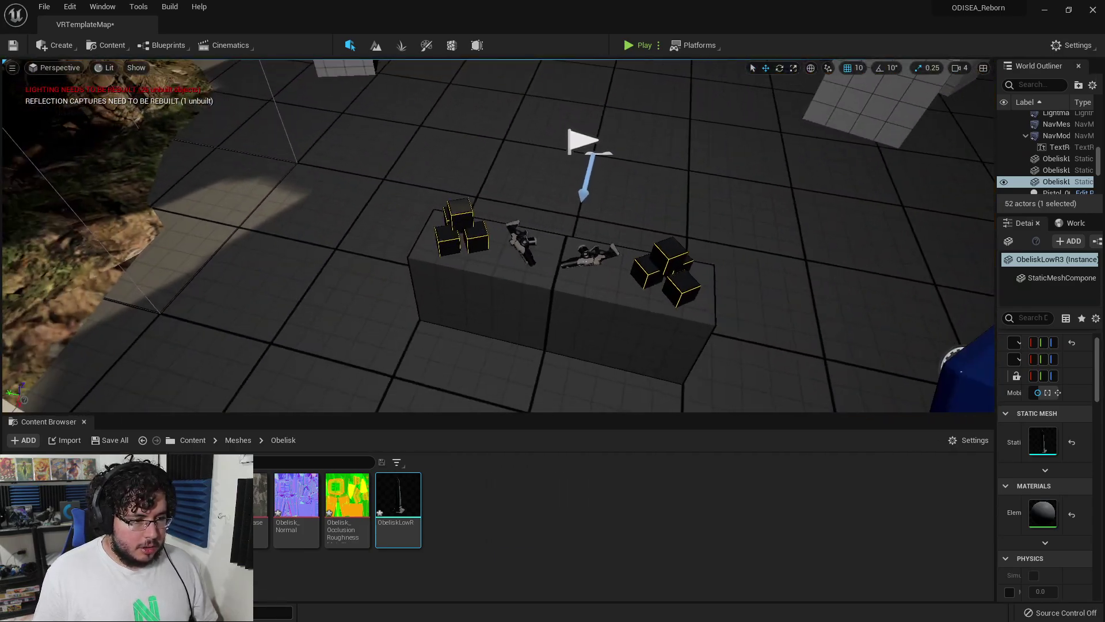
{"action": "key", "text": "f"}
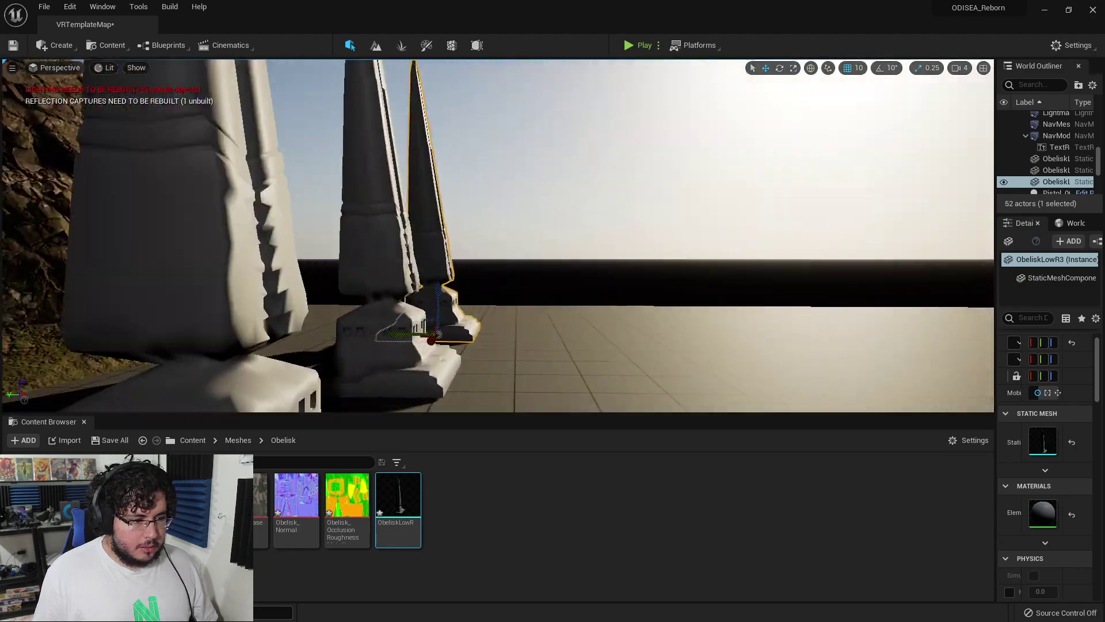
{"action": "right_click_drag", "start_coordinate": [497, 235], "coordinate": [612, 230]}
{"action": "right_click_drag", "start_coordinate": [403, 238], "coordinate": [641, 286]}
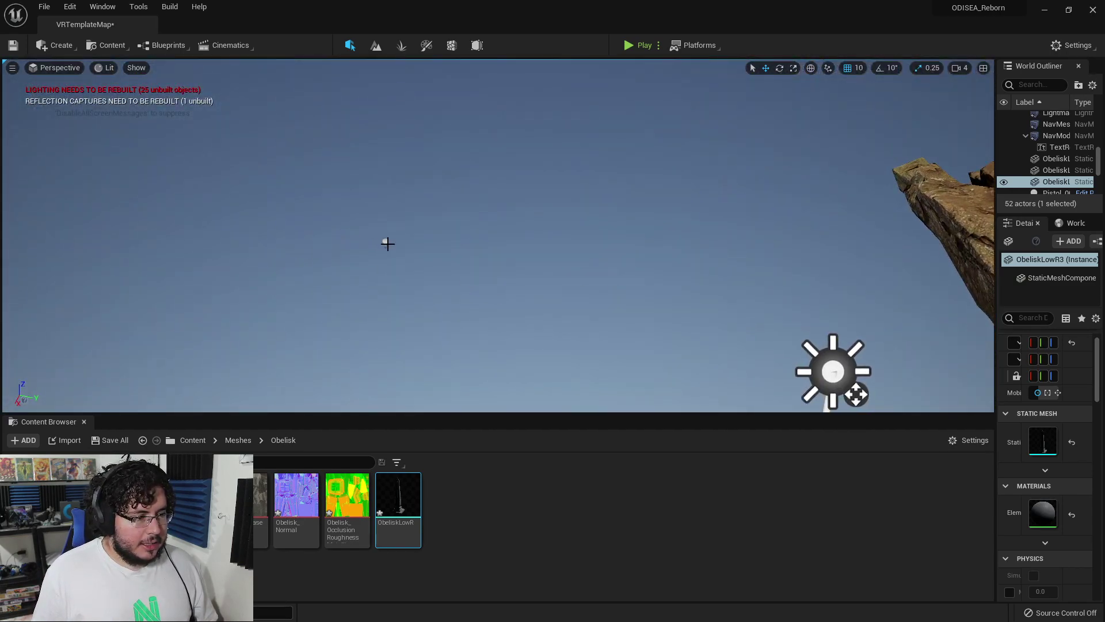
{"action": "left_click", "coordinate": [385, 242]}
{"action": "right_click_drag", "start_coordinate": [386, 242], "coordinate": [386, 242]}
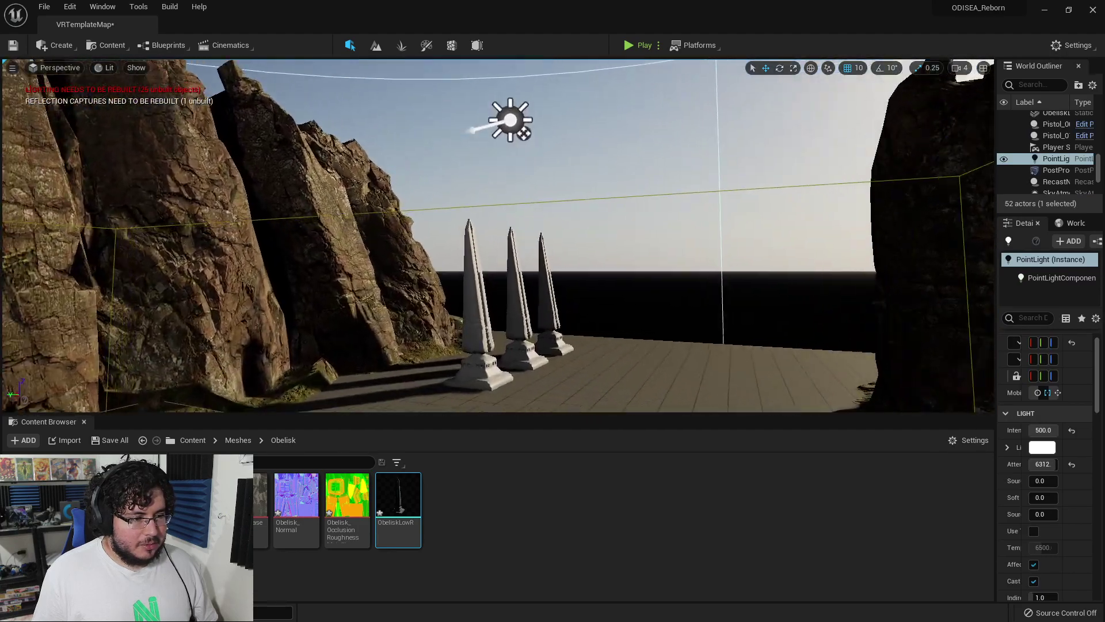
{"action": "right_click_drag", "start_coordinate": [451, 187], "coordinate": [452, 188]}
Open the M_Obelisk material for editing and delete the default node feeding its Base Color.
{"action": "double_click", "coordinate": [194, 499]}
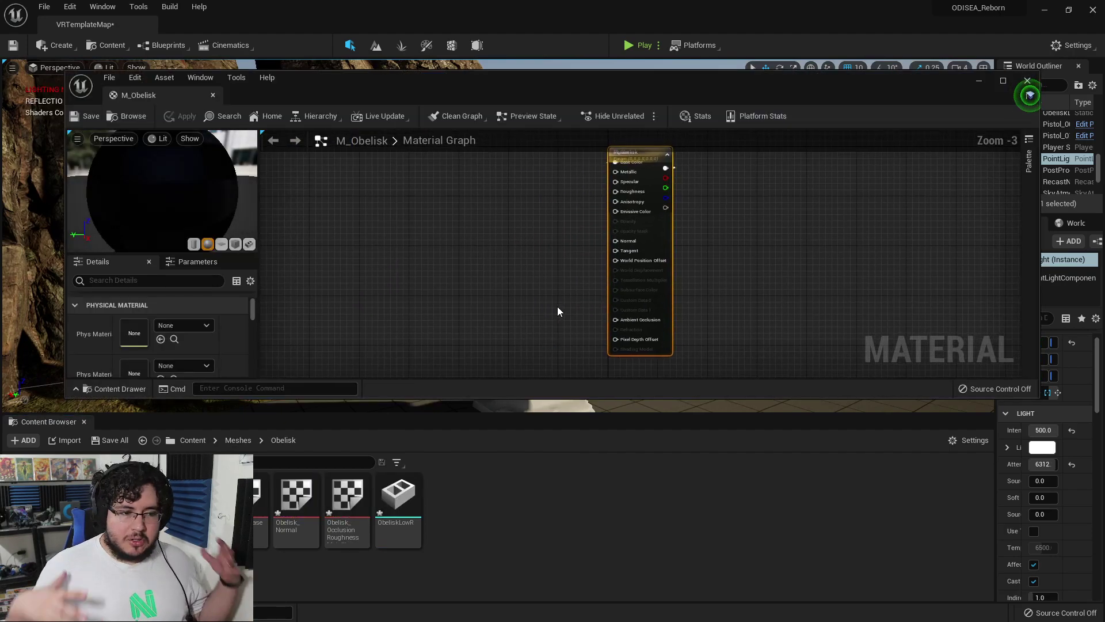
{"action": "right_click_drag", "start_coordinate": [730, 255], "coordinate": [708, 294]}
{"action": "left_click_drag", "start_coordinate": [641, 219], "coordinate": [717, 223]}
{"action": "left_click", "coordinate": [619, 196]}
{"action": "key", "text": "Delete"}
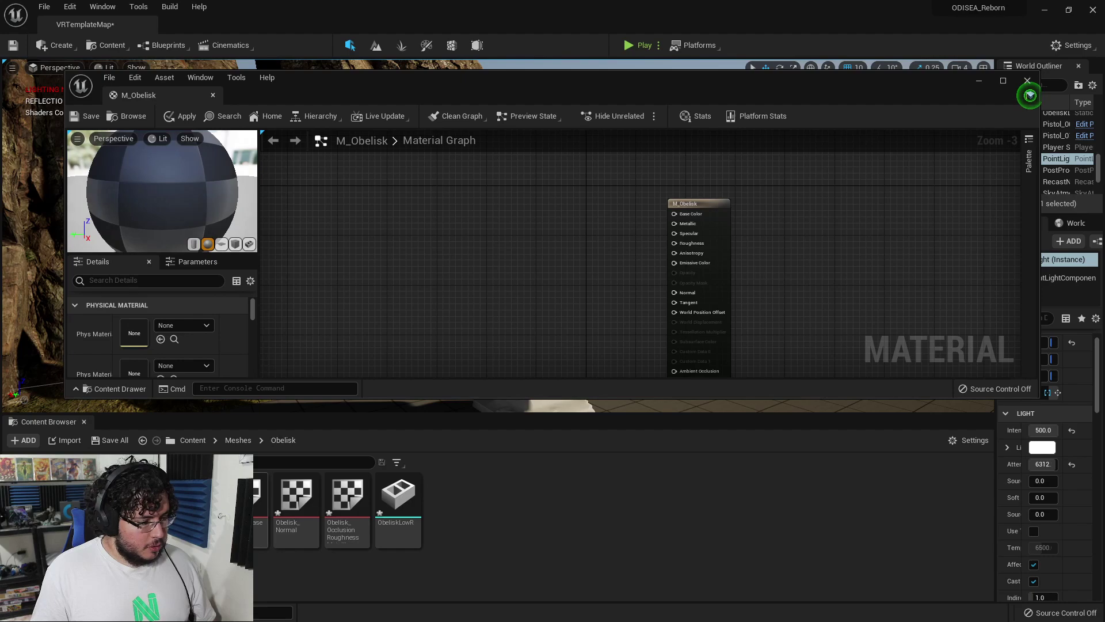
Add the three Obelisk textures (base color, normal, occlusion-roughness-metallic) to the material graph and spread out their overlapping Texture Sample nodes.
{"action": "left_click", "coordinate": [251, 496]}
{"action": "left_click", "coordinate": [296, 495], "text": "ctrl"}
{"action": "left_click", "coordinate": [346, 495], "text": "ctrl"}
{"action": "left_click_drag", "start_coordinate": [345, 495], "coordinate": [440, 184]}
{"action": "right_click_drag", "start_coordinate": [509, 269], "coordinate": [505, 198]}
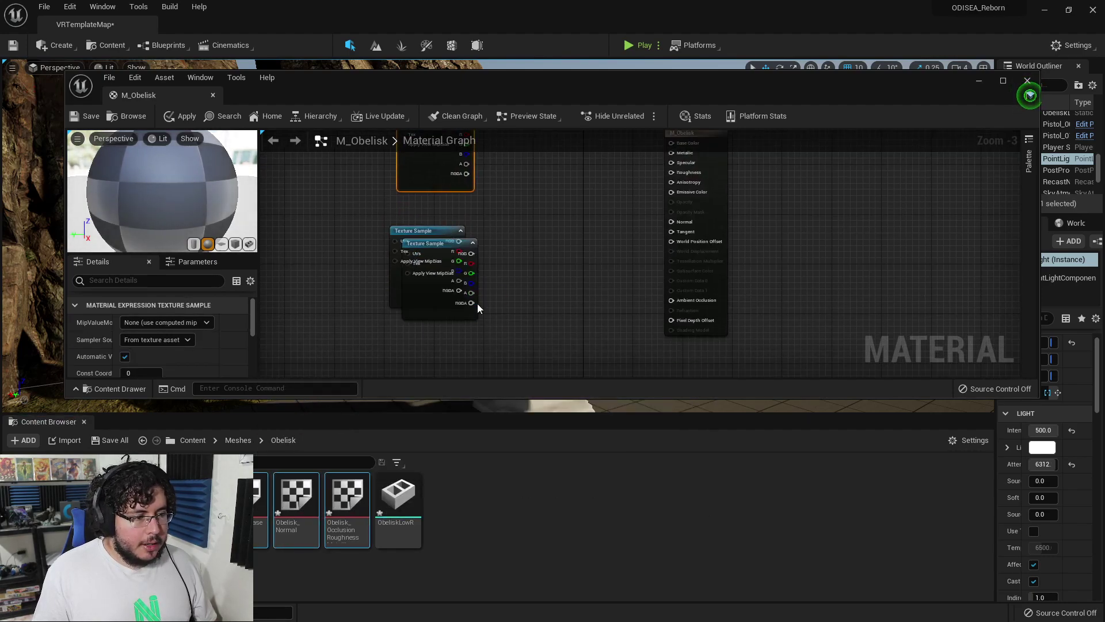
{"action": "left_click_drag", "start_coordinate": [470, 309], "coordinate": [496, 373]}
{"action": "left_click_drag", "start_coordinate": [436, 236], "coordinate": [452, 221]}
{"action": "right_click_drag", "start_coordinate": [557, 236], "coordinate": [561, 238]}
{"action": "scroll", "coordinate": [549, 236], "scroll_direction": "down", "scroll_amount": 2}
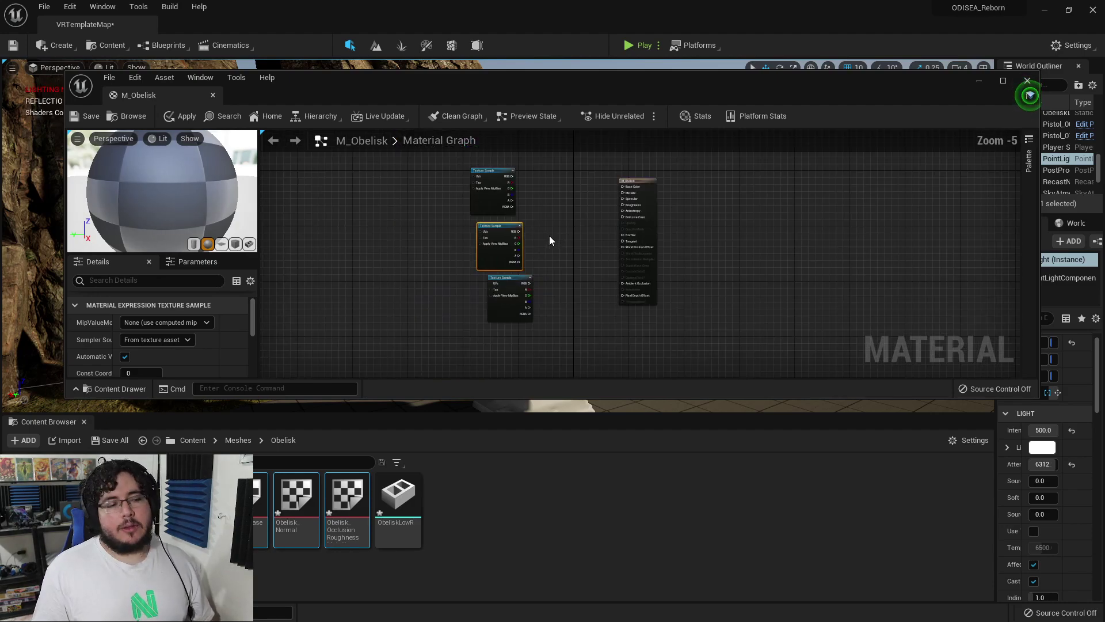
Reposition the base color Texture Sample above the other two and enlarge the material editor window to fit all three nodes.
{"action": "scroll", "coordinate": [545, 254], "scroll_direction": "up", "scroll_amount": 2}
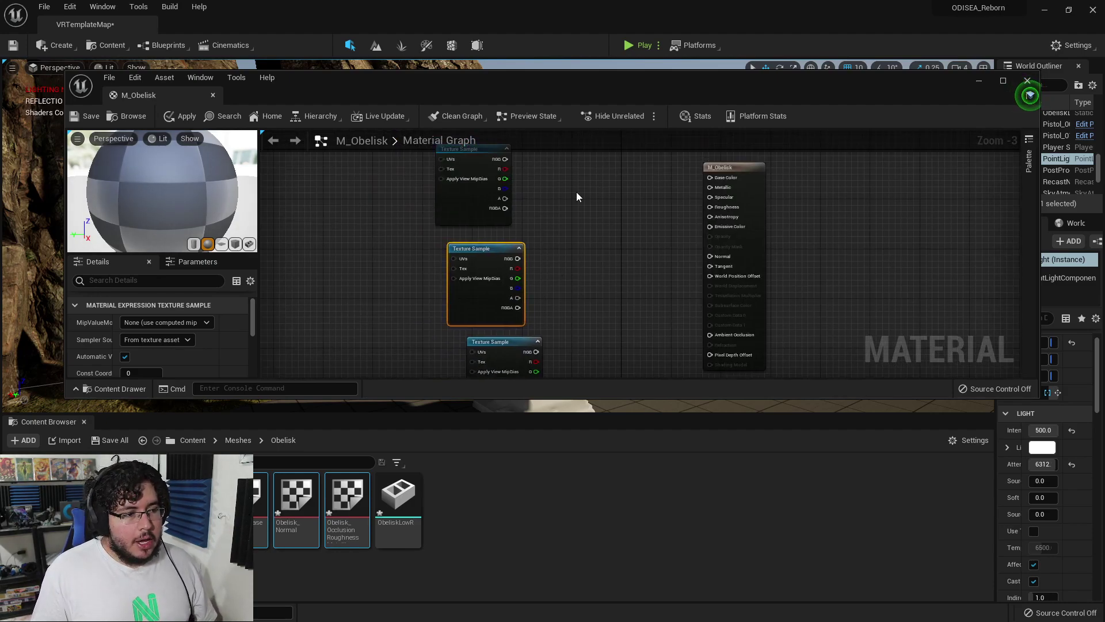
{"action": "right_click_drag", "start_coordinate": [577, 197], "coordinate": [602, 249]}
{"action": "left_click_drag", "start_coordinate": [495, 213], "coordinate": [519, 200]}
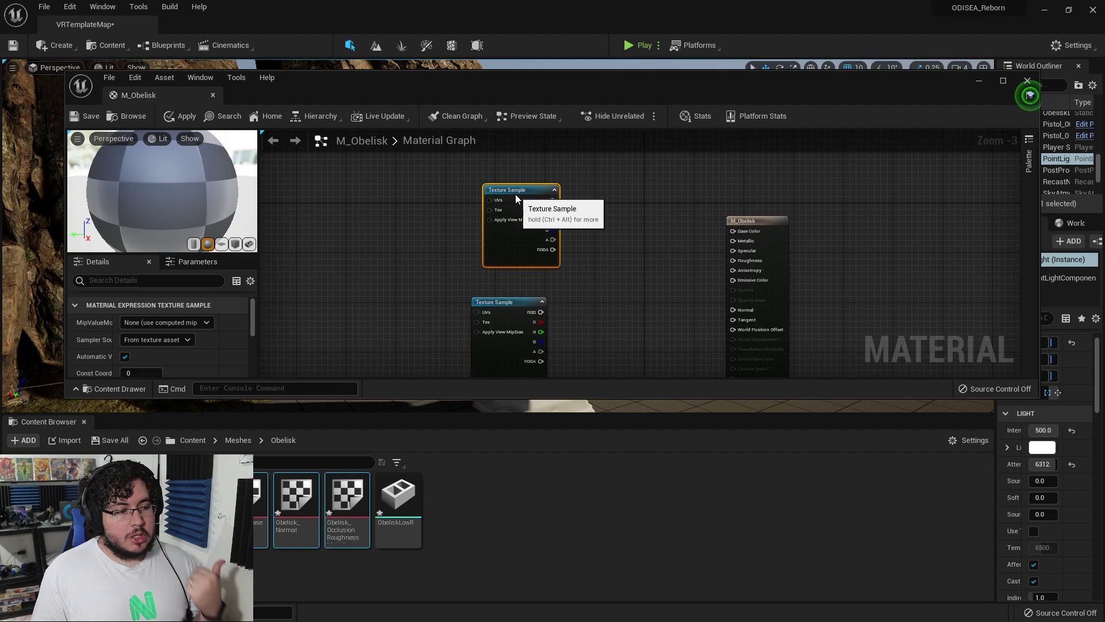
{"action": "scroll", "coordinate": [198, 334], "scroll_direction": "down", "scroll_amount": 3}
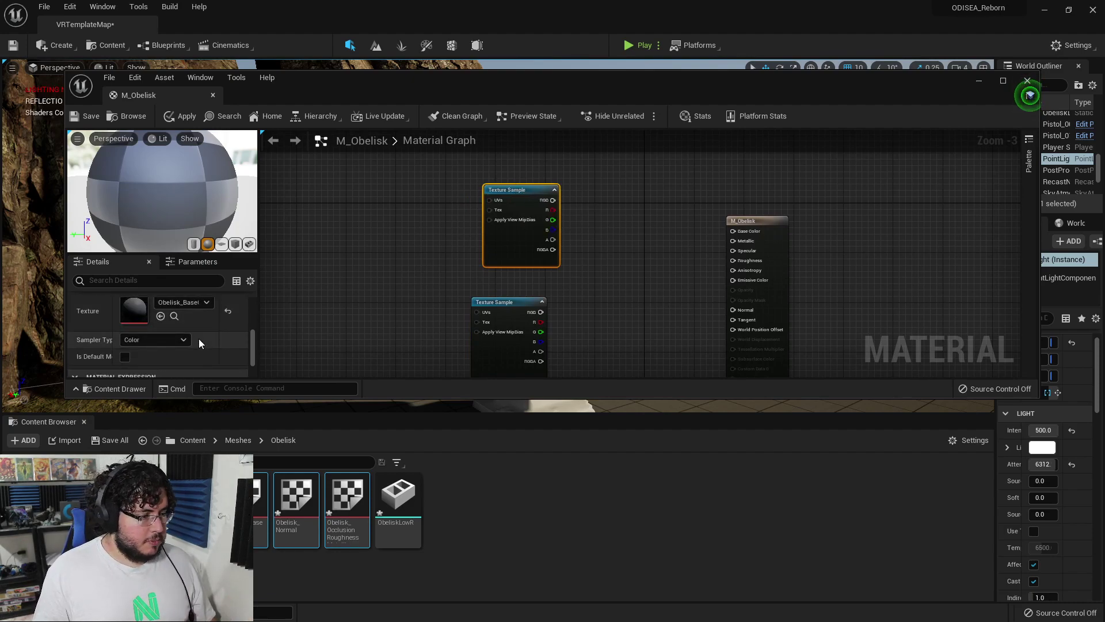
{"action": "scroll", "coordinate": [198, 338], "scroll_direction": "up", "scroll_amount": 2}
{"action": "left_click", "coordinate": [373, 239]}
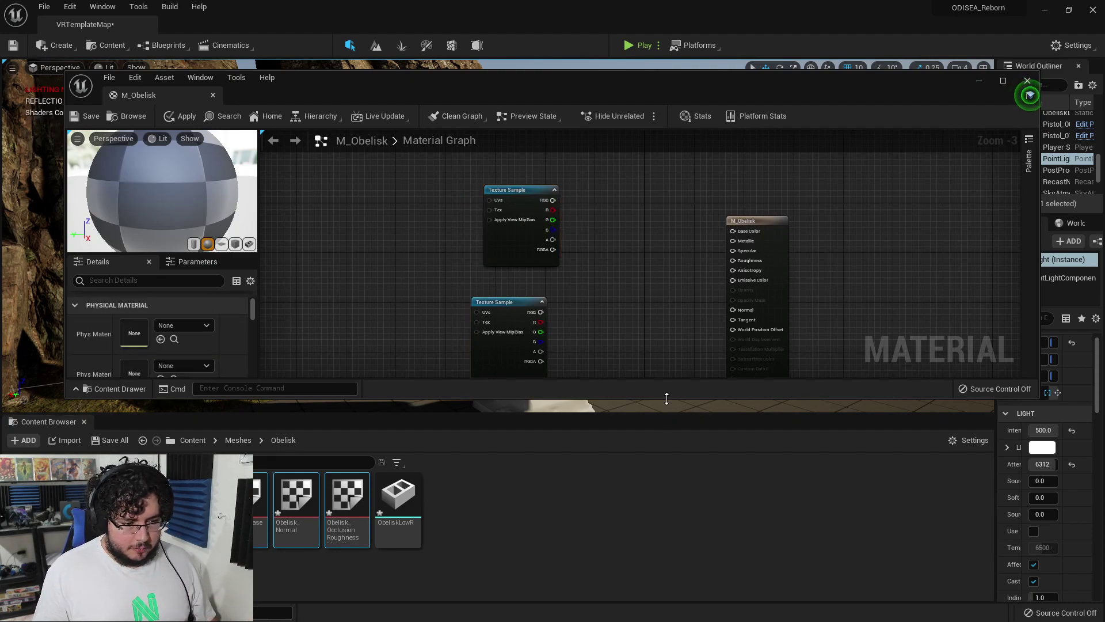
{"action": "left_click_drag", "start_coordinate": [666, 397], "coordinate": [665, 506]}
{"action": "right_click_drag", "start_coordinate": [528, 248], "coordinate": [502, 197]}
{"action": "right_click_drag", "start_coordinate": [573, 233], "coordinate": [597, 323]}
{"action": "left_click", "coordinate": [528, 277]}
{"action": "right_click_drag", "start_coordinate": [527, 438], "coordinate": [522, 388]}
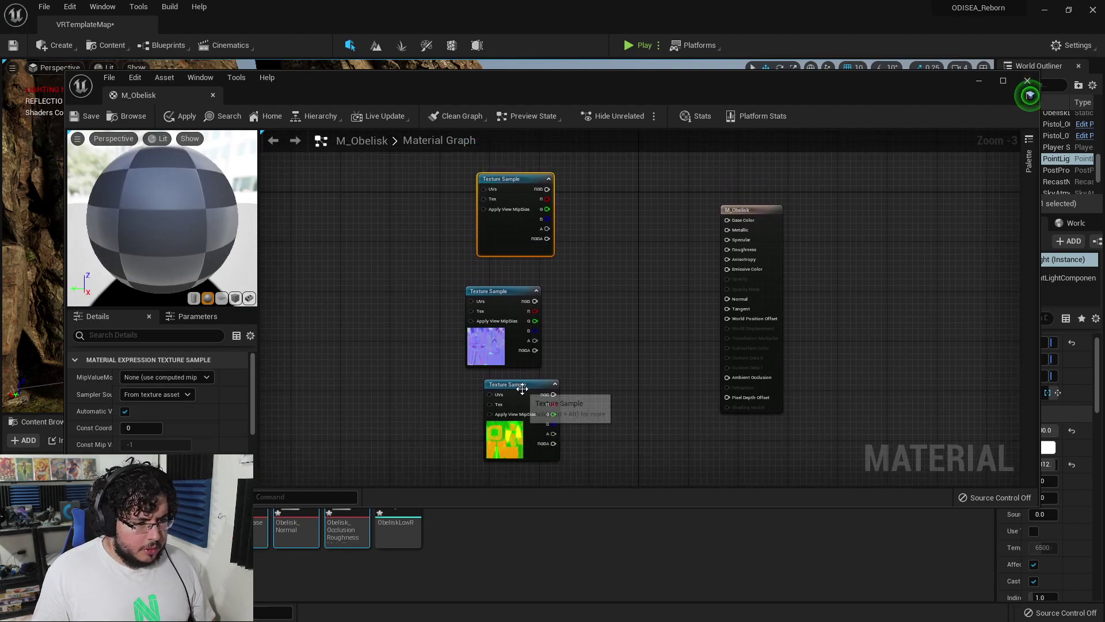
Align the normal Texture Sample under the base color one, and connect their RGB outputs to the material's Normal and Base Color inputs.
{"action": "left_click_drag", "start_coordinate": [504, 290], "coordinate": [517, 285]}
{"action": "left_click_drag", "start_coordinate": [510, 191], "coordinate": [728, 220]}
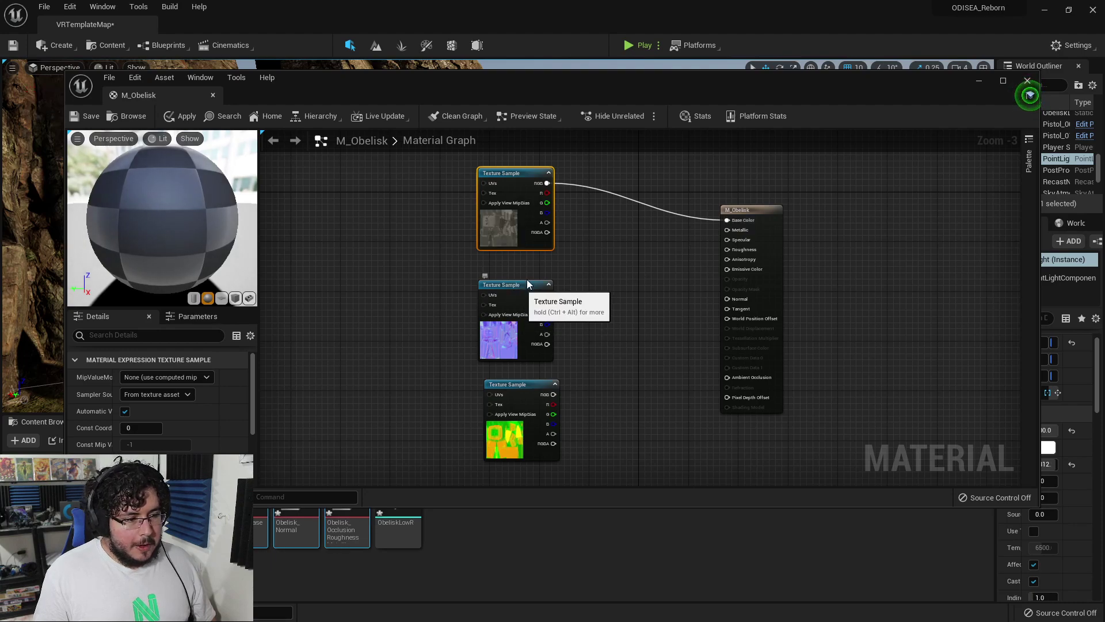
{"action": "left_click_drag", "start_coordinate": [549, 311], "coordinate": [729, 298]}
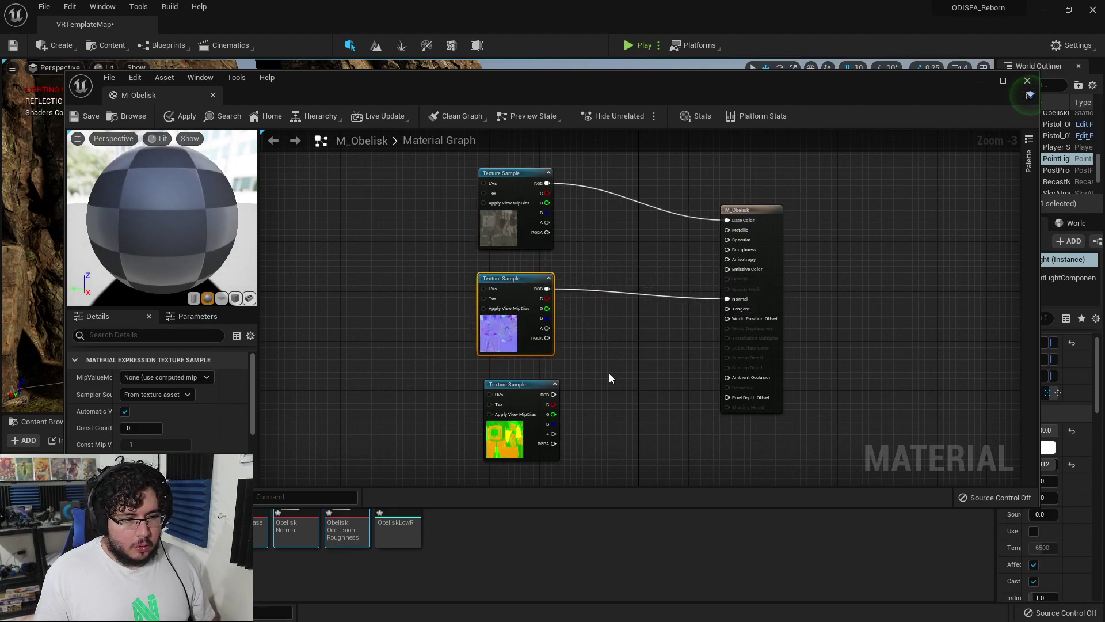
Open the Obelisk_OcclusionRoughnessMetallic texture and isolate its blue channel to examine the metallic map.
{"action": "left_click", "coordinate": [518, 395]}
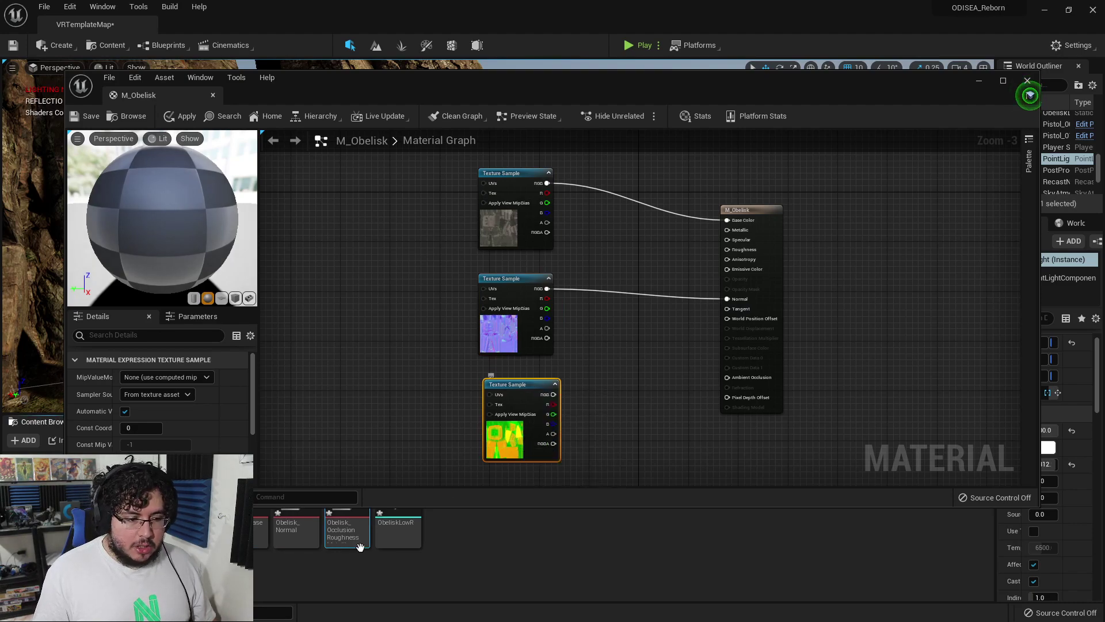
{"action": "double_click", "coordinate": [345, 526]}
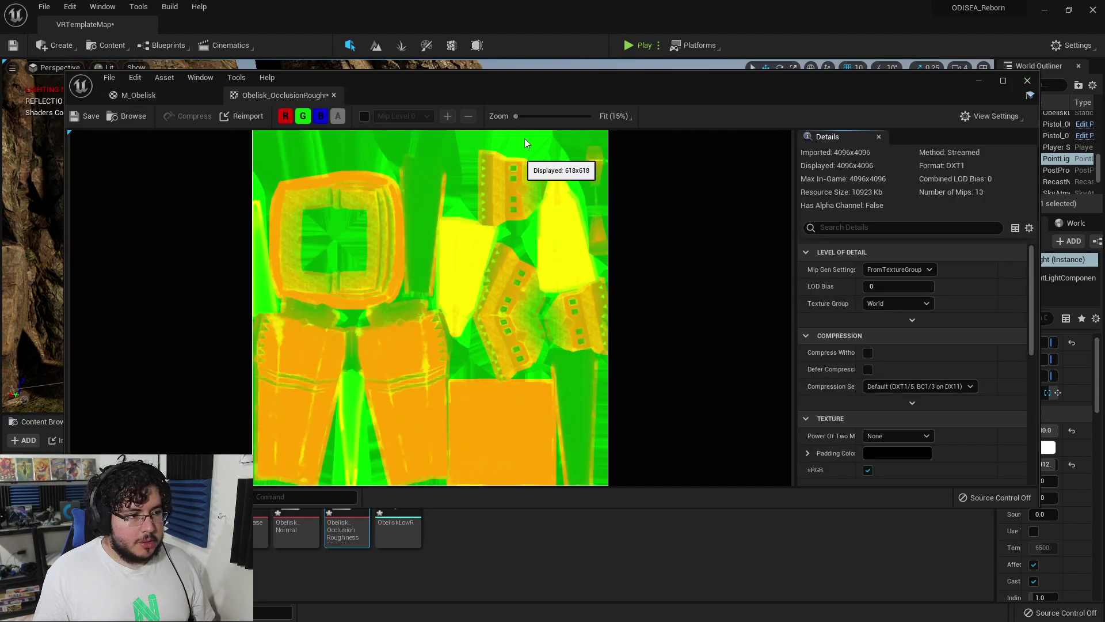
{"action": "left_click_drag", "start_coordinate": [537, 88], "coordinate": [540, 68]}
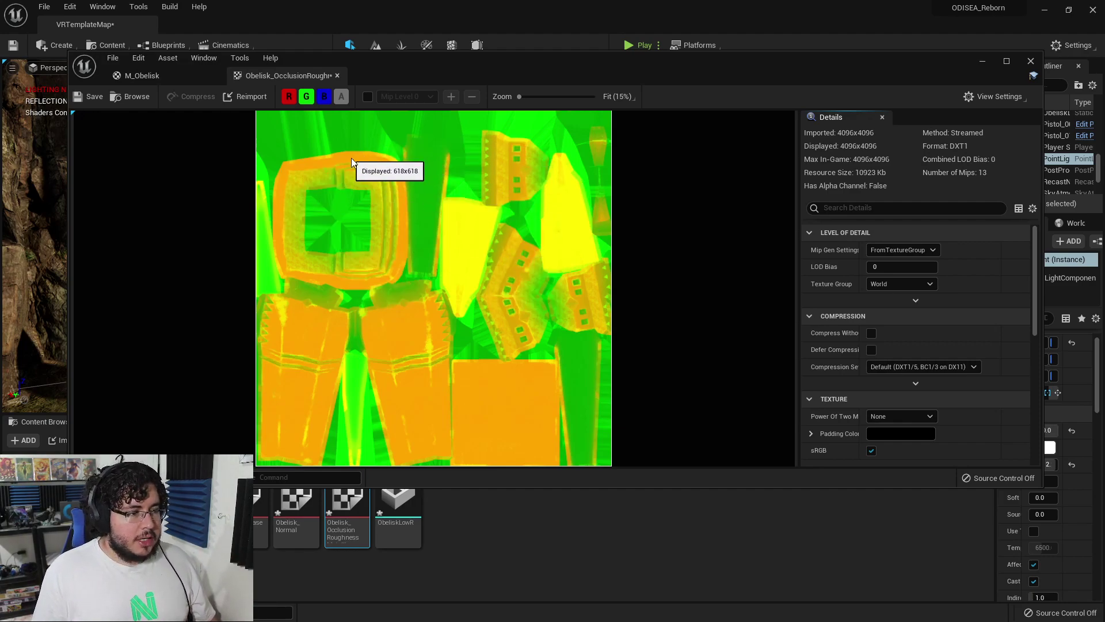
{"action": "left_click", "coordinate": [289, 96]}
{"action": "left_click", "coordinate": [306, 96]}
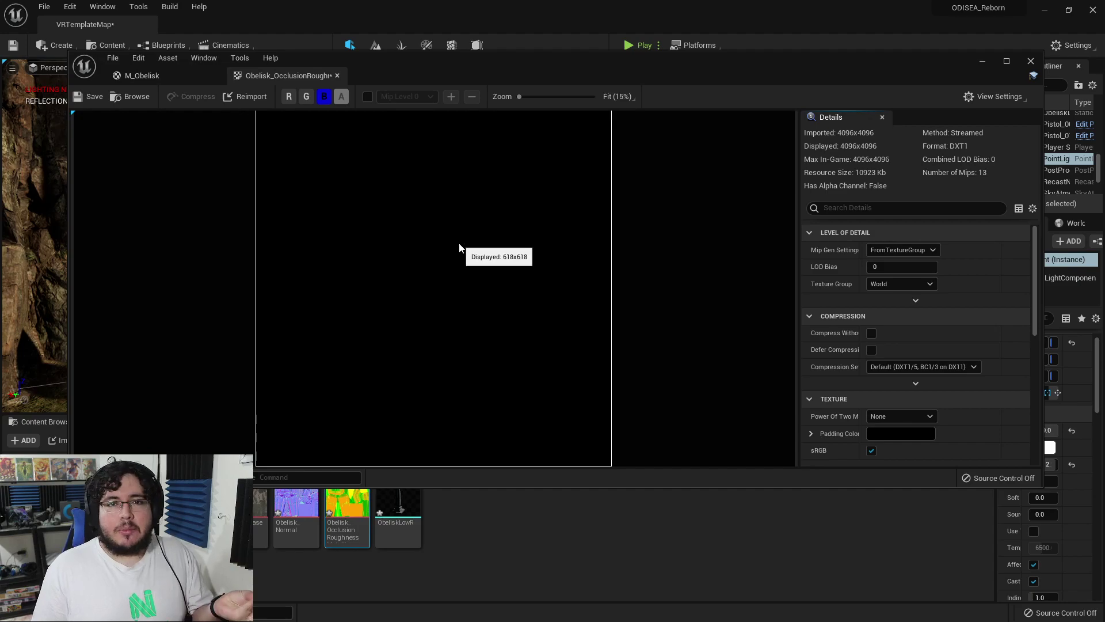
Isolate the texture's green channel and examine the roughness map up close.
{"action": "left_click", "coordinate": [307, 97]}
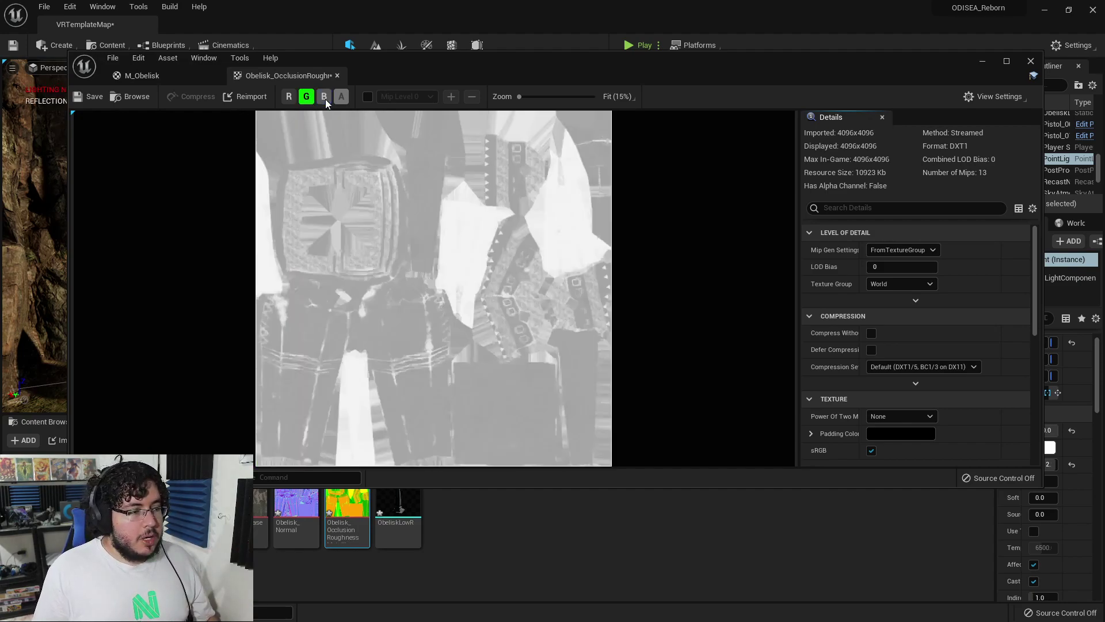
{"action": "scroll", "coordinate": [534, 309], "scroll_direction": "up", "scroll_amount": 5}
{"action": "scroll", "coordinate": [551, 314], "scroll_direction": "down", "scroll_amount": 4}
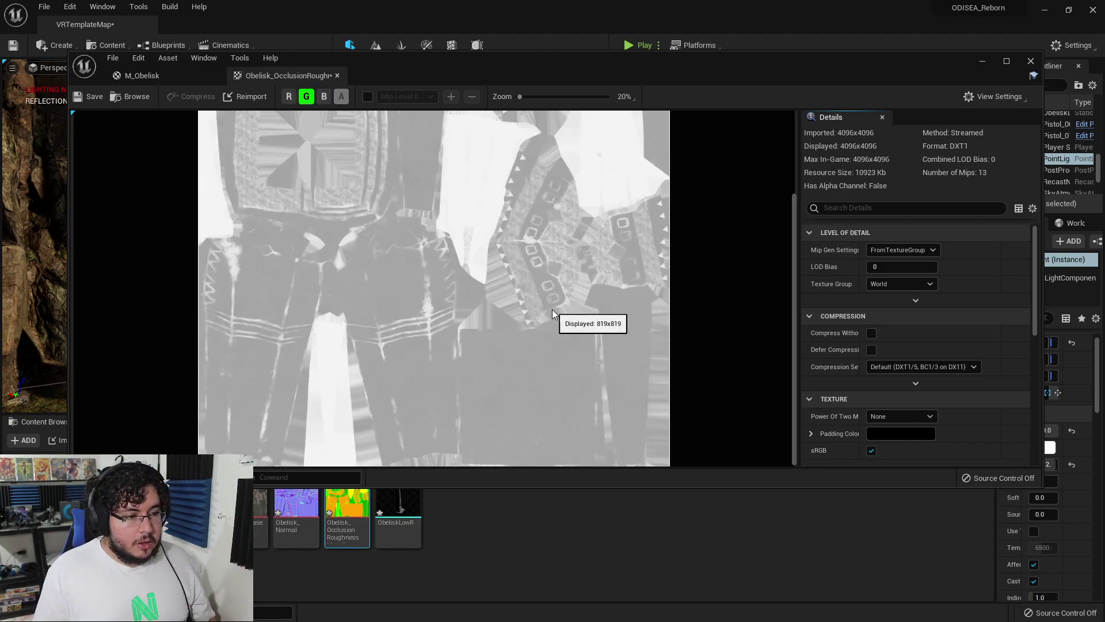
{"action": "scroll", "coordinate": [547, 297], "scroll_direction": "up", "scroll_amount": 1}
{"action": "scroll", "coordinate": [547, 297], "scroll_direction": "down", "scroll_amount": 1}
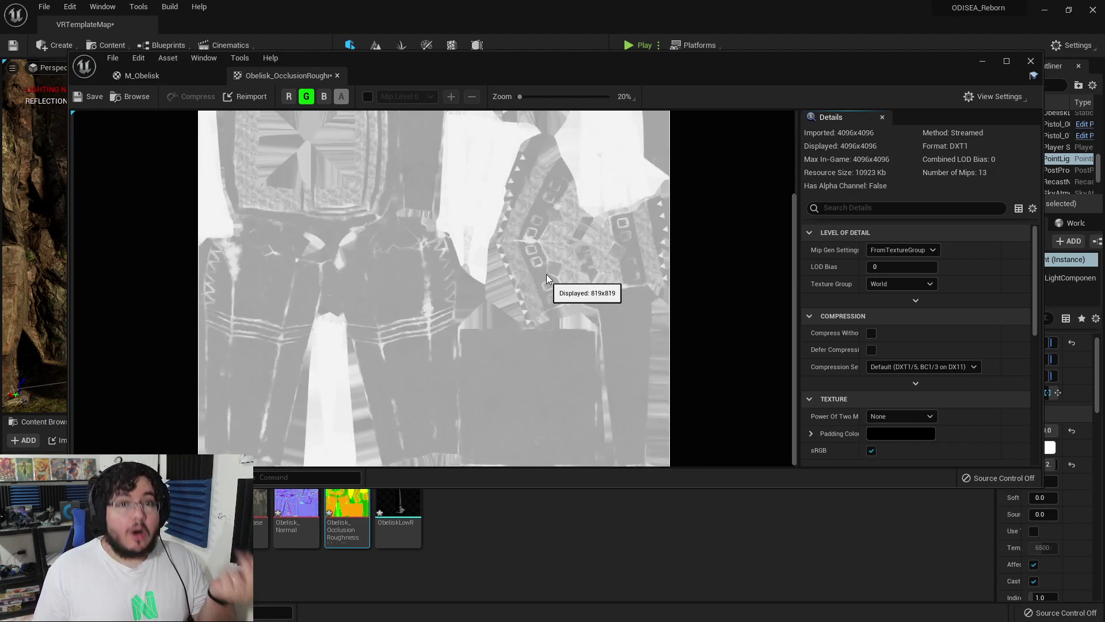
Isolate the texture's red channel to examine the ambient occlusion map, and display all color channels again.
{"action": "left_click", "coordinate": [289, 96]}
{"action": "left_click", "coordinate": [305, 96]}
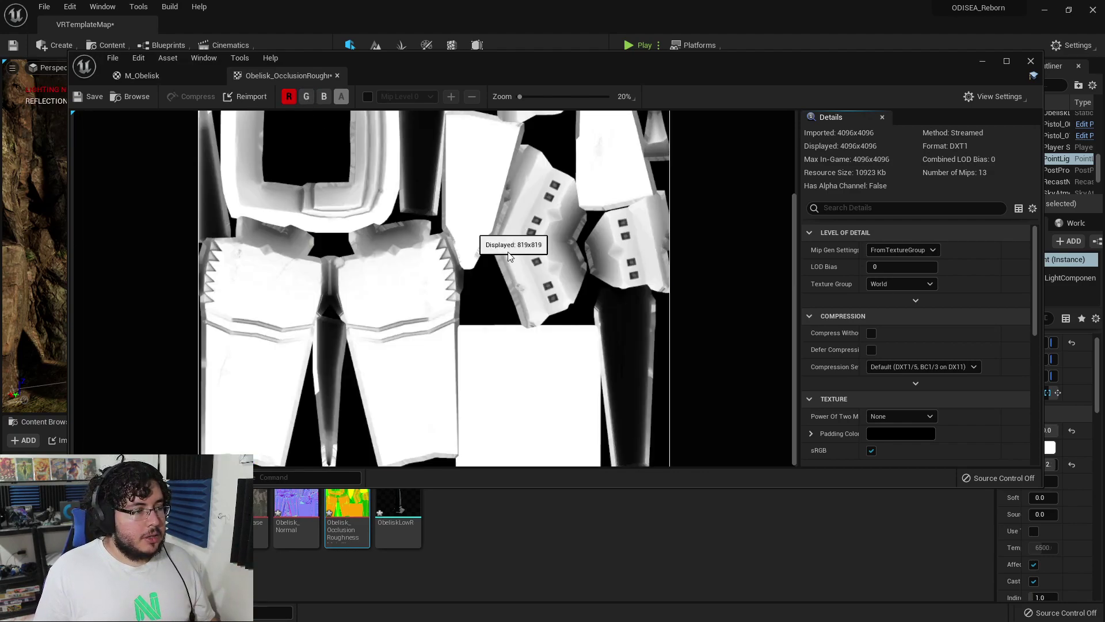
{"action": "scroll", "coordinate": [541, 268], "scroll_direction": "down", "scroll_amount": 2}
{"action": "scroll", "coordinate": [530, 262], "scroll_direction": "up", "scroll_amount": 2}
{"action": "scroll", "coordinate": [392, 201], "scroll_direction": "down", "scroll_amount": 1}
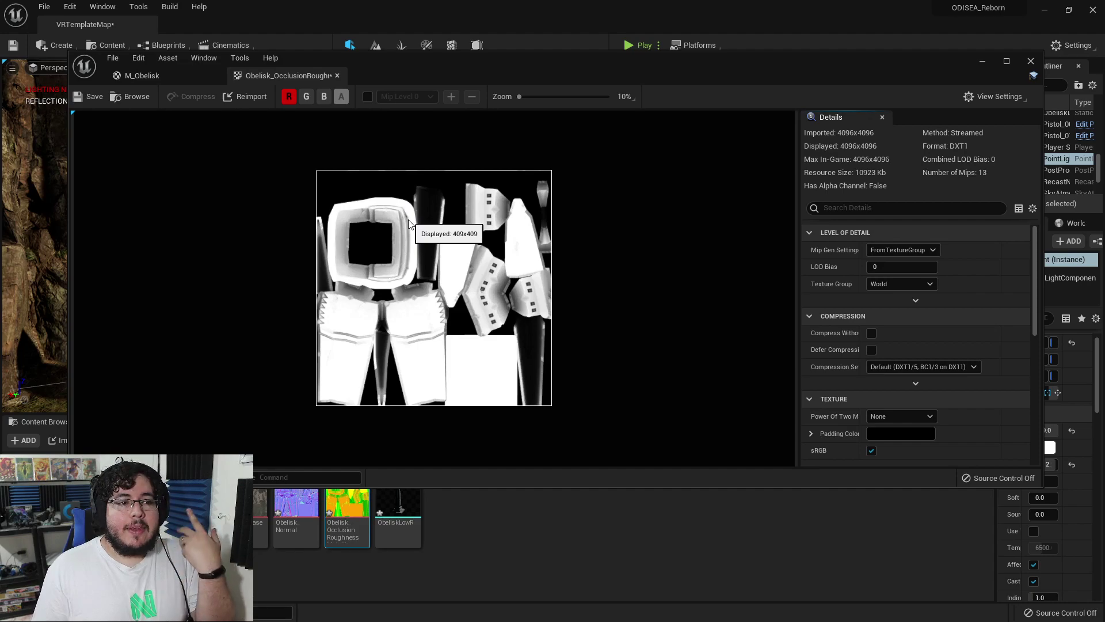
{"action": "left_click", "coordinate": [306, 98]}
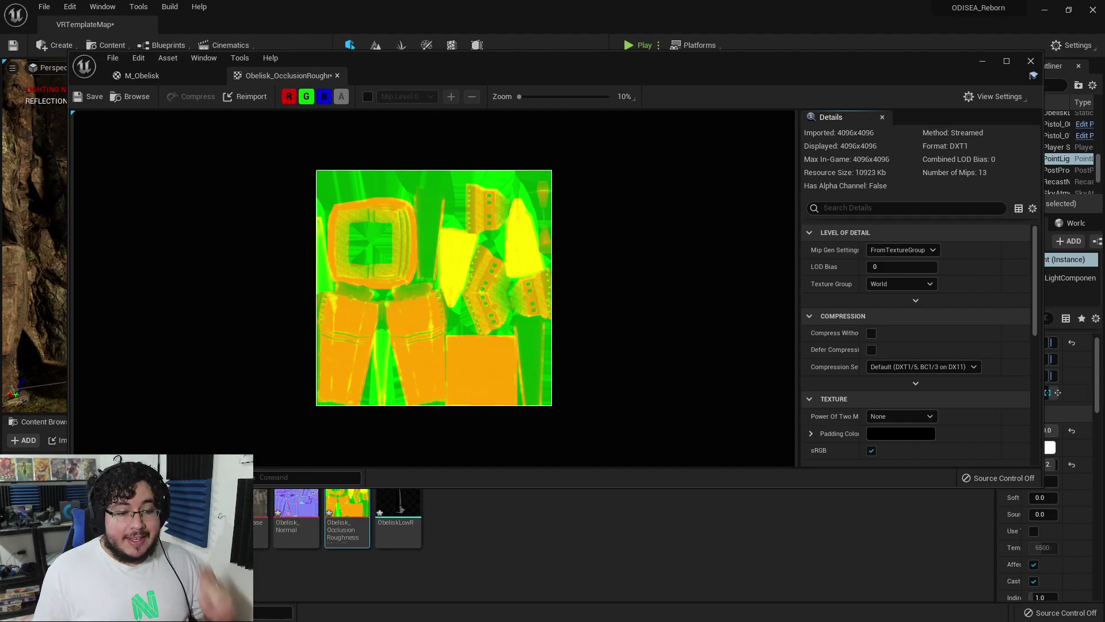
Turn off sRGB for the occlusion-roughness-metallic texture and close its editor.
{"action": "scroll", "coordinate": [830, 356], "scroll_direction": "down", "scroll_amount": 3}
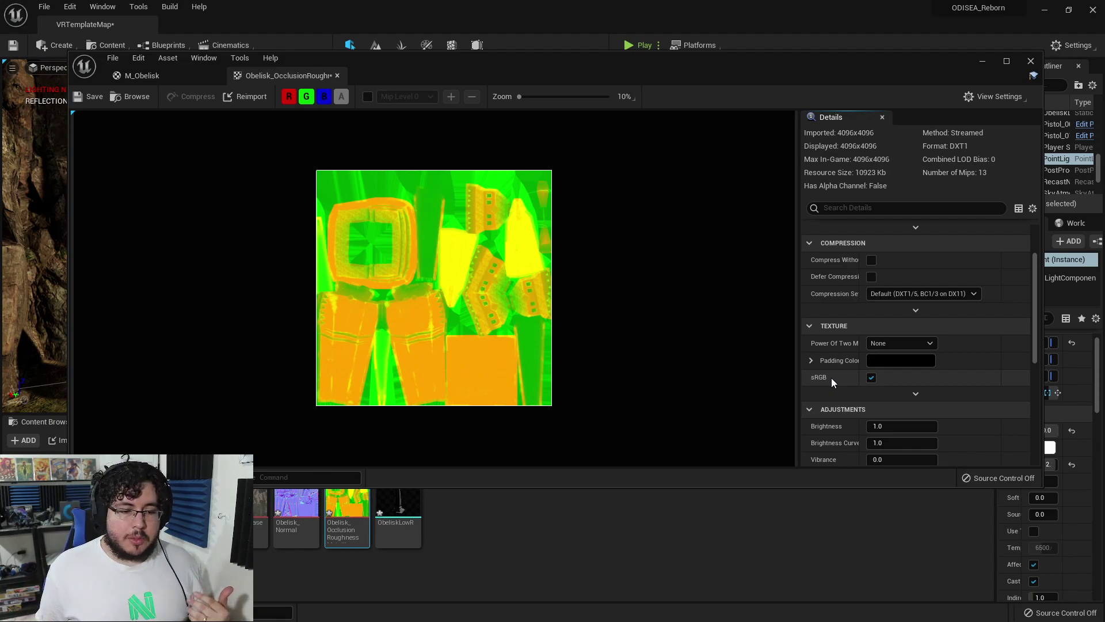
{"action": "left_click", "coordinate": [871, 378]}
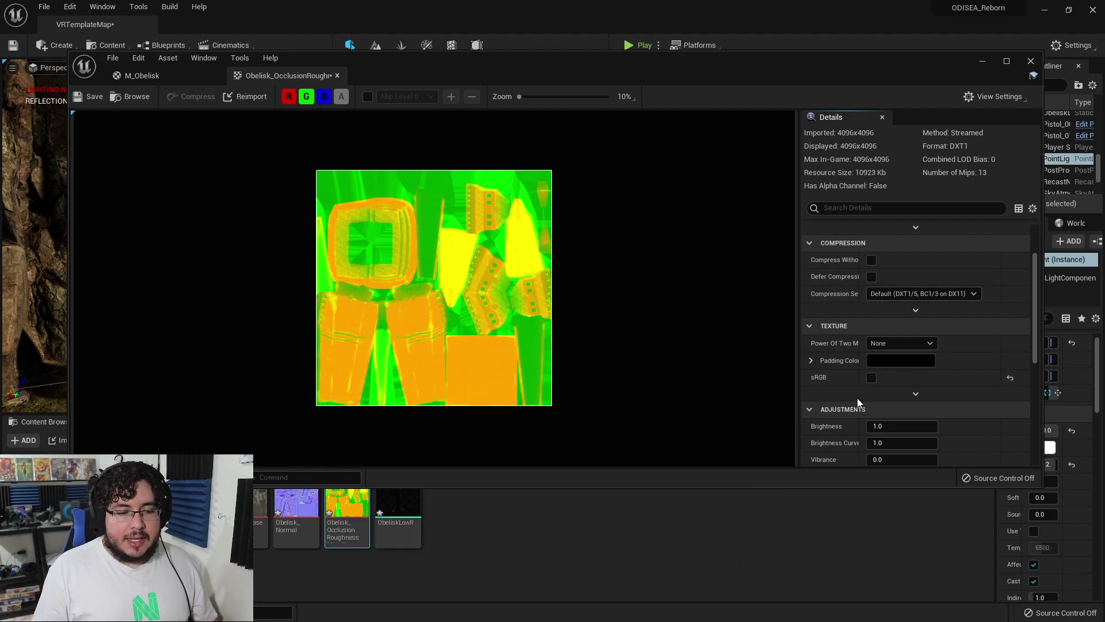
{"action": "left_click", "coordinate": [337, 75]}
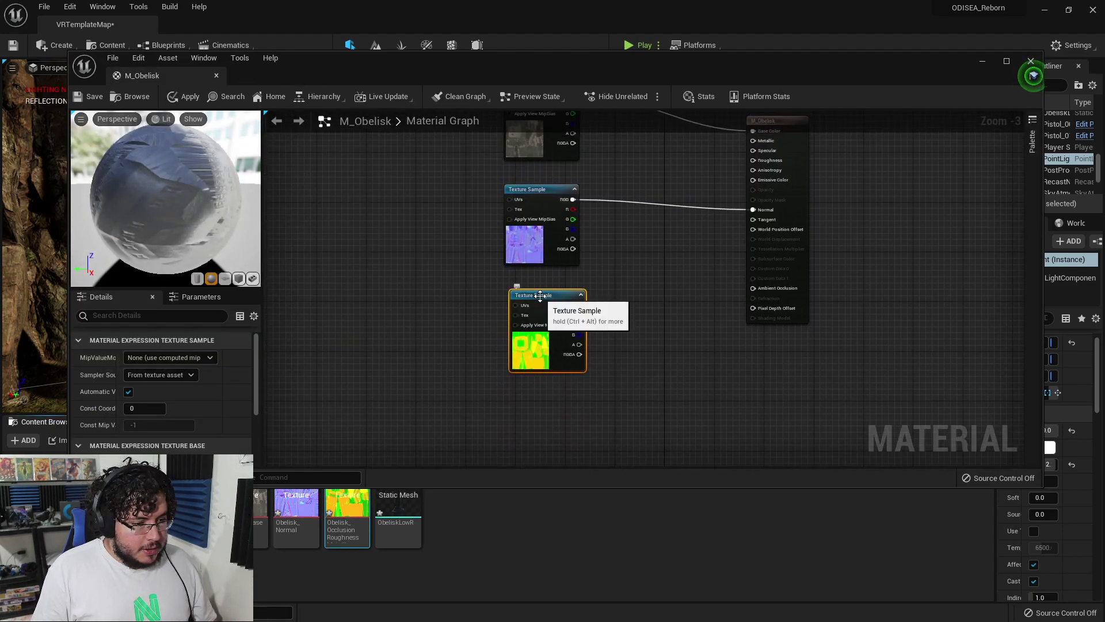
Set the sampler type of the occlusion-roughness-metallic texture sample to Linear Color.
{"action": "scroll", "coordinate": [182, 398], "scroll_direction": "down", "scroll_amount": 2}
{"action": "scroll", "coordinate": [188, 394], "scroll_direction": "down", "scroll_amount": 2}
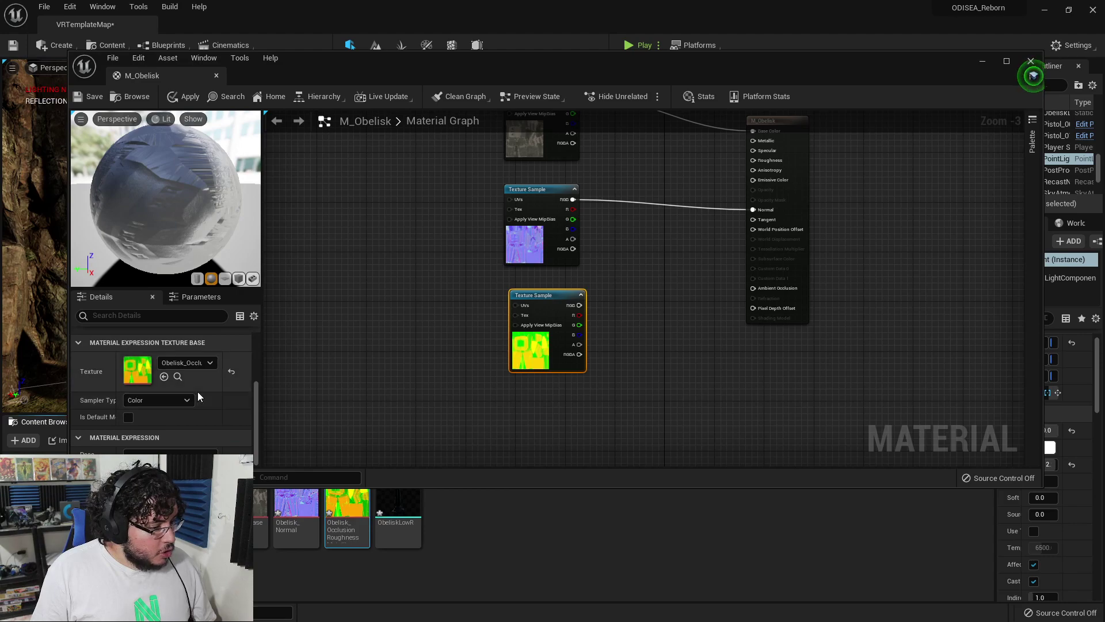
{"action": "left_click", "coordinate": [176, 400]}
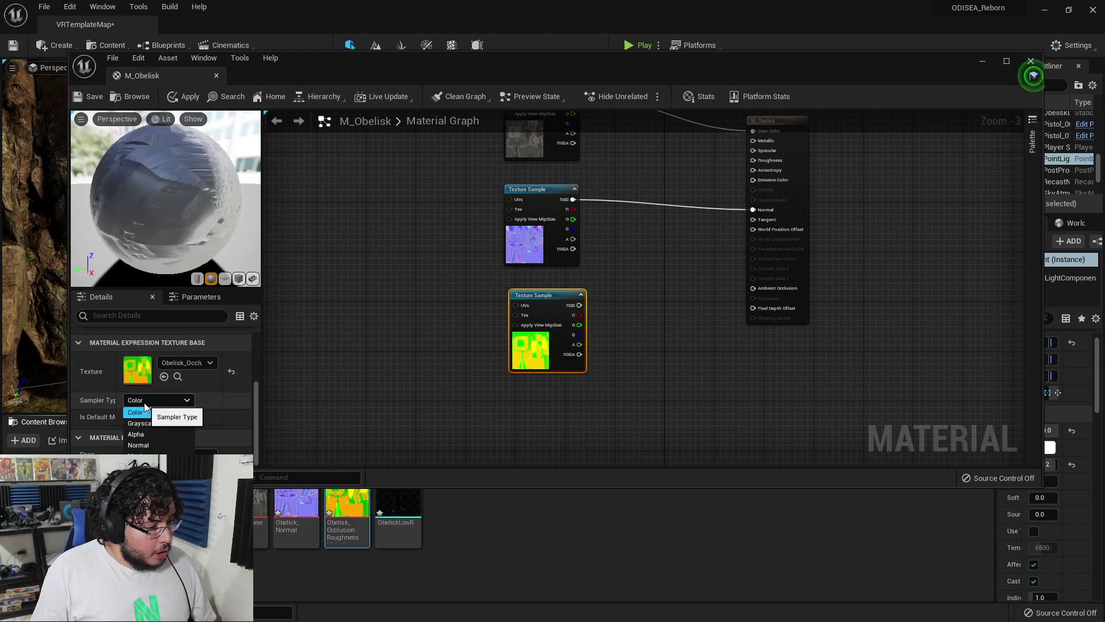
{"action": "left_click", "coordinate": [141, 478]}
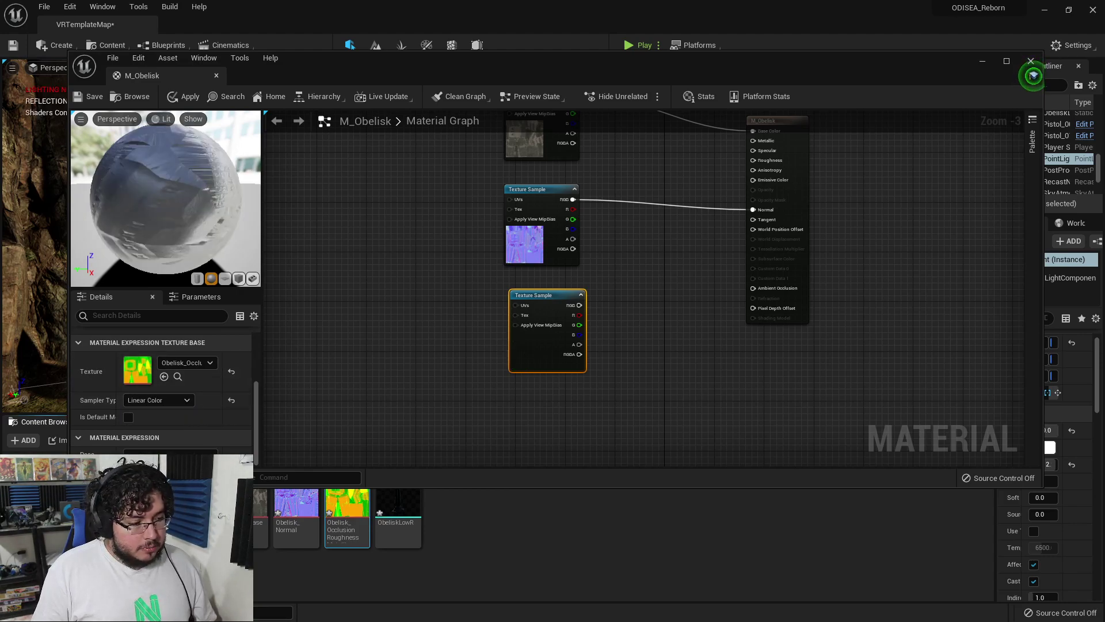
Wire the packed texture's red channel to Ambient Occlusion, green to Roughness and blue to Metallic, and save the material.
{"action": "right_click_drag", "start_coordinate": [539, 313], "coordinate": [466, 334]}
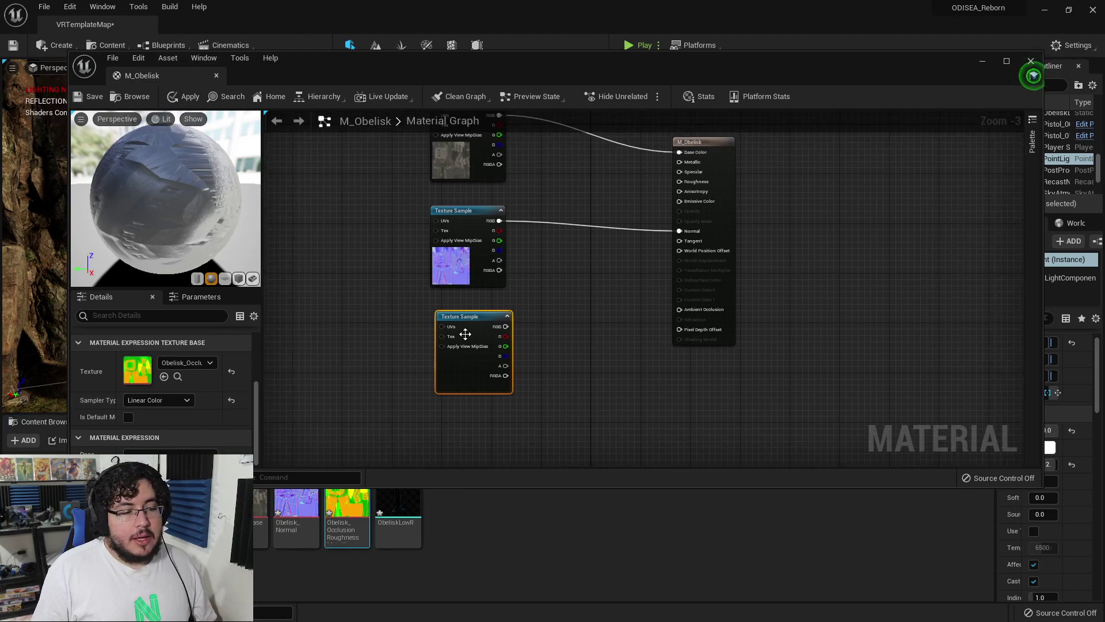
{"action": "scroll", "coordinate": [465, 334], "scroll_direction": "up", "scroll_amount": 1}
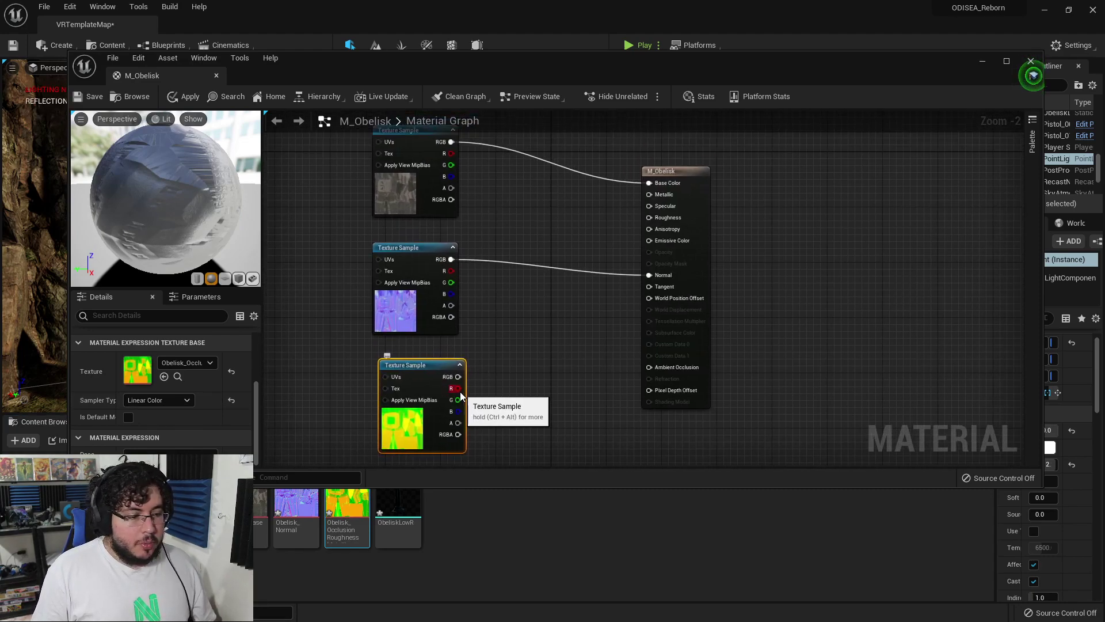
{"action": "left_click_drag", "start_coordinate": [461, 394], "coordinate": [649, 367]}
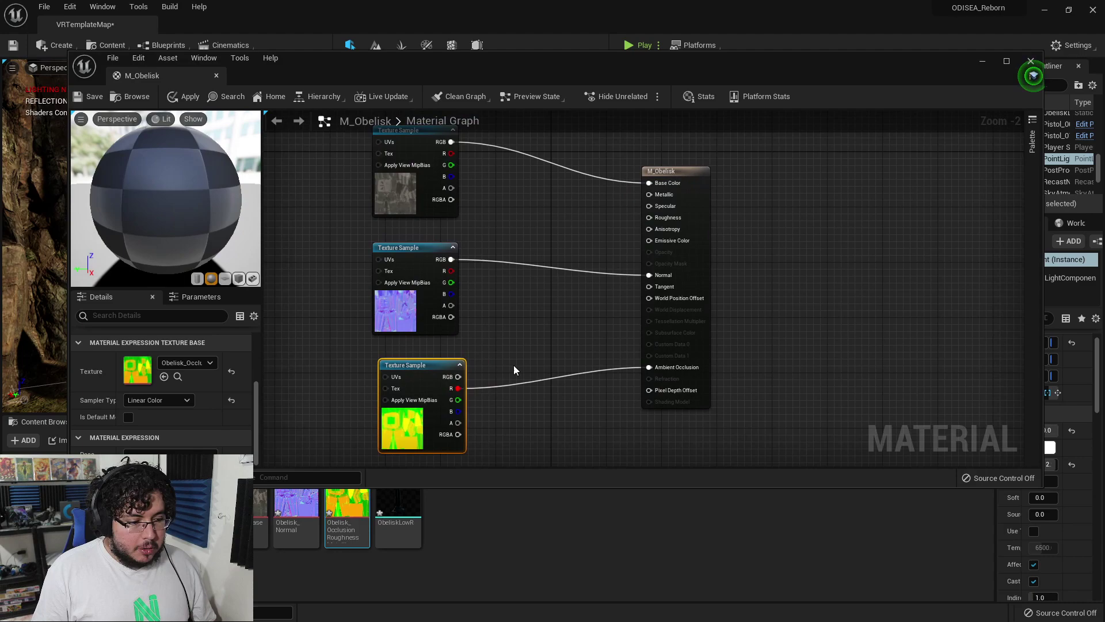
{"action": "left_click_drag", "start_coordinate": [459, 400], "coordinate": [651, 221]}
{"action": "left_click_drag", "start_coordinate": [458, 411], "coordinate": [650, 194]}
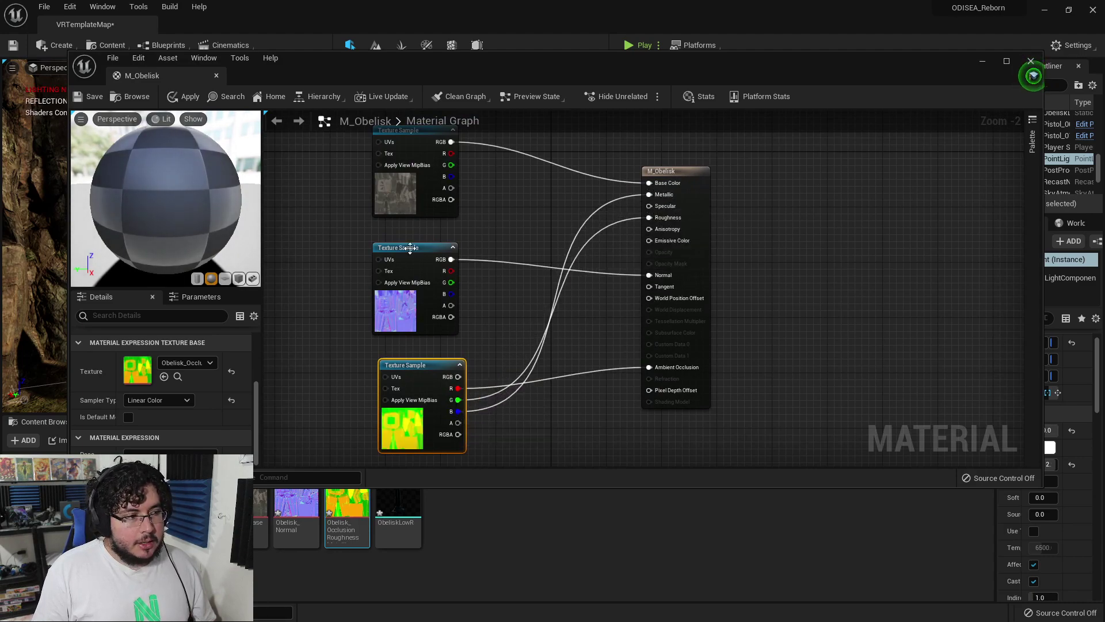
{"action": "left_click", "coordinate": [101, 103]}
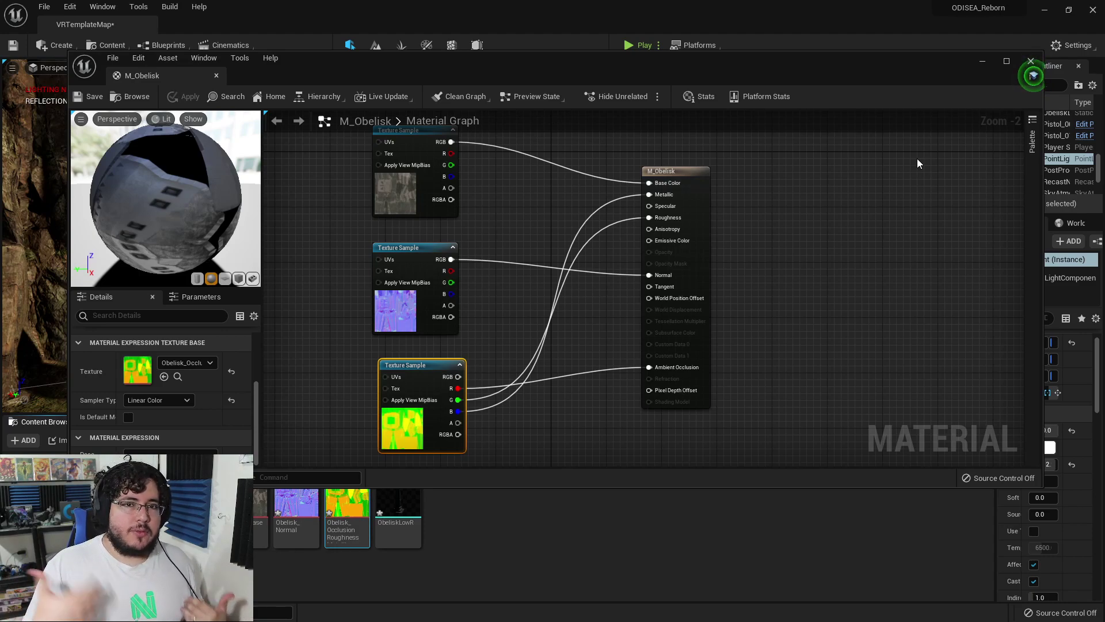
Minimize the material editor and fly around the level to examine the textured obelisks beside the rocks.
{"action": "left_click", "coordinate": [983, 59]}
{"action": "right_click_drag", "start_coordinate": [791, 260], "coordinate": [759, 354]}
{"action": "key", "text": "w"}
{"action": "key", "text": "d"}
{"action": "key", "text": "w"}
{"action": "key", "text": "s"}
{"action": "key", "text": "a"}
{"action": "key", "text": "d"}
{"action": "key", "text": "w"}
{"action": "key", "text": "w"}
{"action": "key", "text": "s"}
{"action": "key", "text": "d"}
{"action": "key", "text": "w"}
{"action": "key", "text": "s"}
{"action": "key", "text": "a"}
{"action": "key", "text": "a"}
{"action": "key", "text": "w"}
{"action": "key", "text": "d"}
{"action": "right_click_drag", "start_coordinate": [719, 262], "coordinate": [717, 313]}
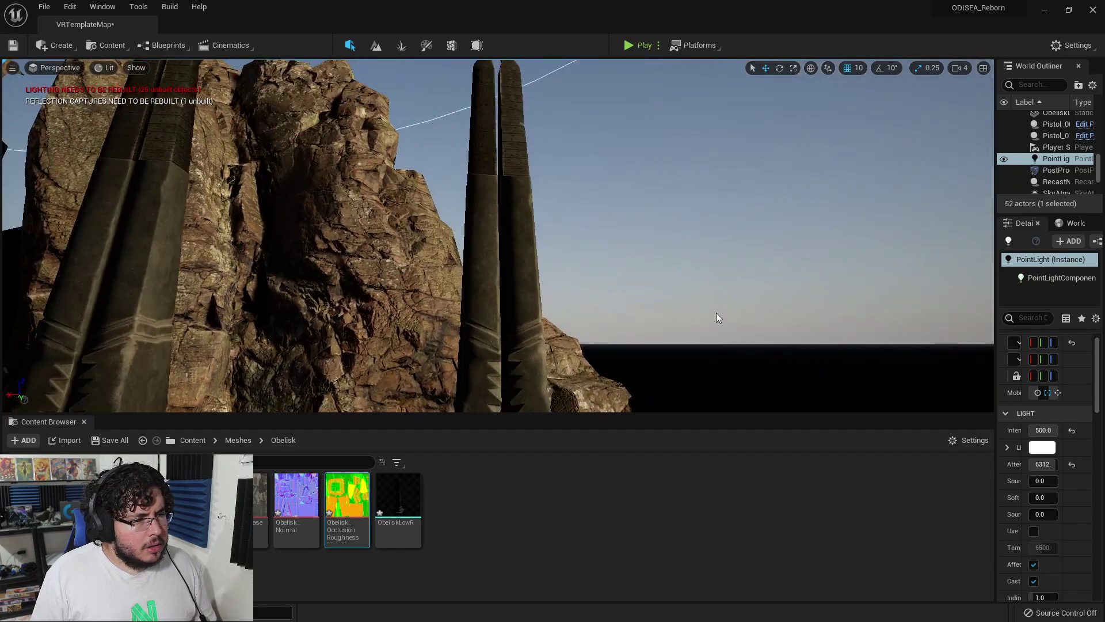
Rotate the obelisk ObeliskLowR3 about 55 degrees around its vertical axis and deselect it.
{"action": "left_click", "coordinate": [532, 234]}
{"action": "key", "text": "f"}
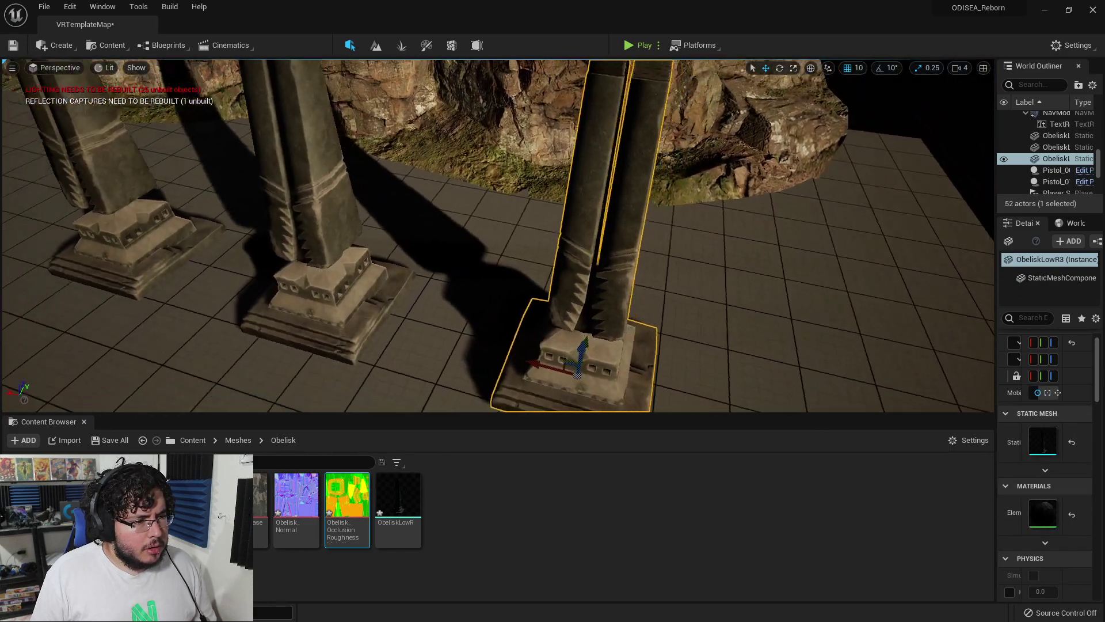
{"action": "right_click_drag", "start_coordinate": [532, 234], "coordinate": [466, 259]}
{"action": "key", "text": "e"}
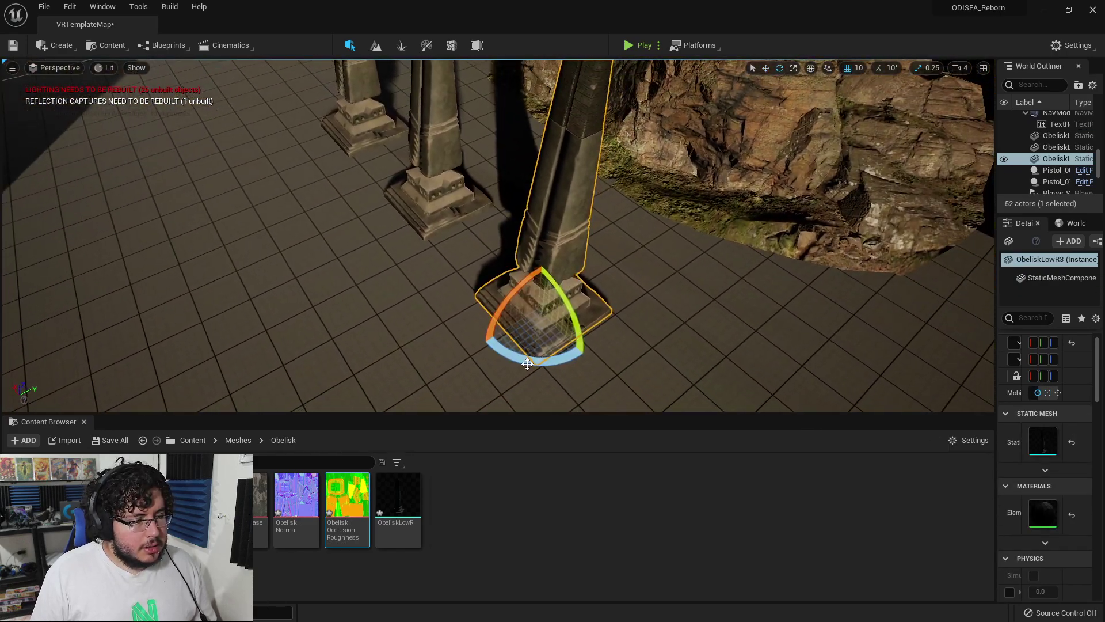
{"action": "left_click_drag", "start_coordinate": [528, 364], "coordinate": [406, 349]}
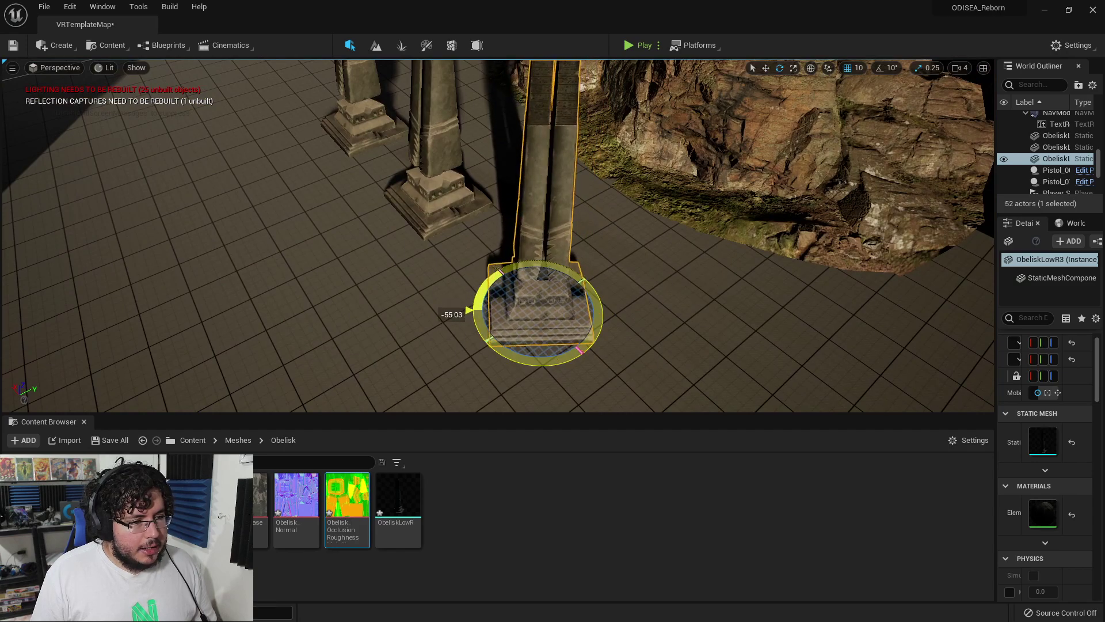
{"action": "right_click_drag", "start_coordinate": [406, 349], "coordinate": [415, 236]}
{"action": "key", "text": "Escape"}
Rotate the obelisk ObeliskLowR about 20 degrees around its vertical axis.
{"action": "right_click_drag", "start_coordinate": [54, 161], "coordinate": [59, 169]}
{"action": "right_click_drag", "start_coordinate": [498, 236], "coordinate": [443, 195]}
{"action": "right_click_drag", "start_coordinate": [68, 179], "coordinate": [72, 183]}
{"action": "right_click_drag", "start_coordinate": [472, 323], "coordinate": [459, 362]}
{"action": "left_click", "coordinate": [438, 334]}
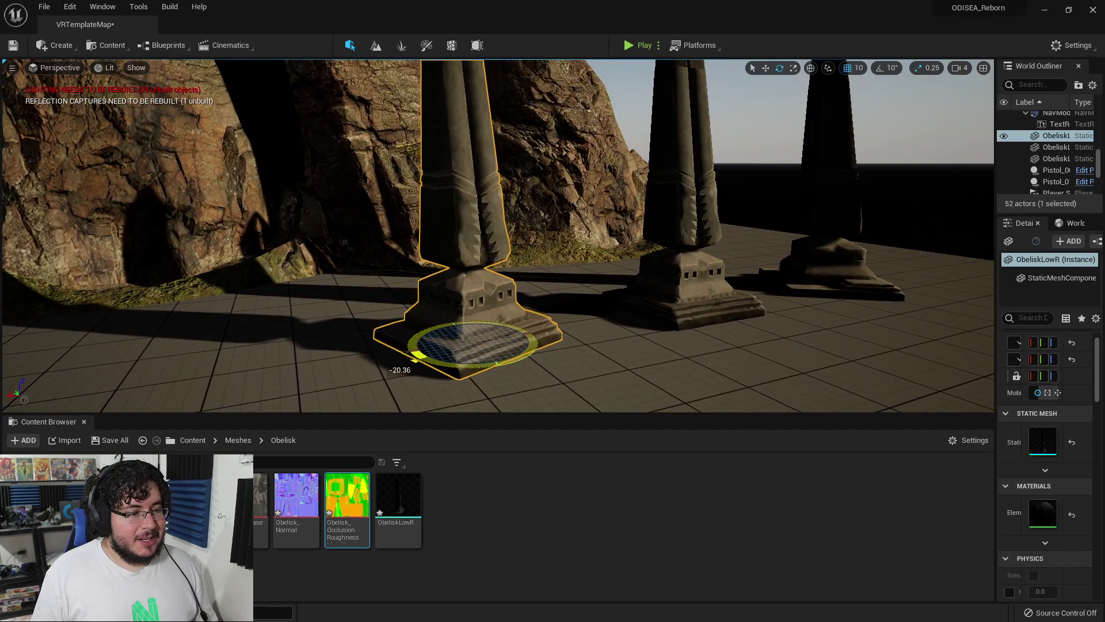
{"action": "mouse_move", "coordinate": [419, 355]}
{"action": "left_mouse_down"}
{"action": "mouse_move", "coordinate": [406, 347]}
{"action": "mouse_move", "coordinate": [421, 356]}
{"action": "left_mouse_up"}
{"action": "right_click_drag", "start_coordinate": [420, 356], "coordinate": [378, 365]}
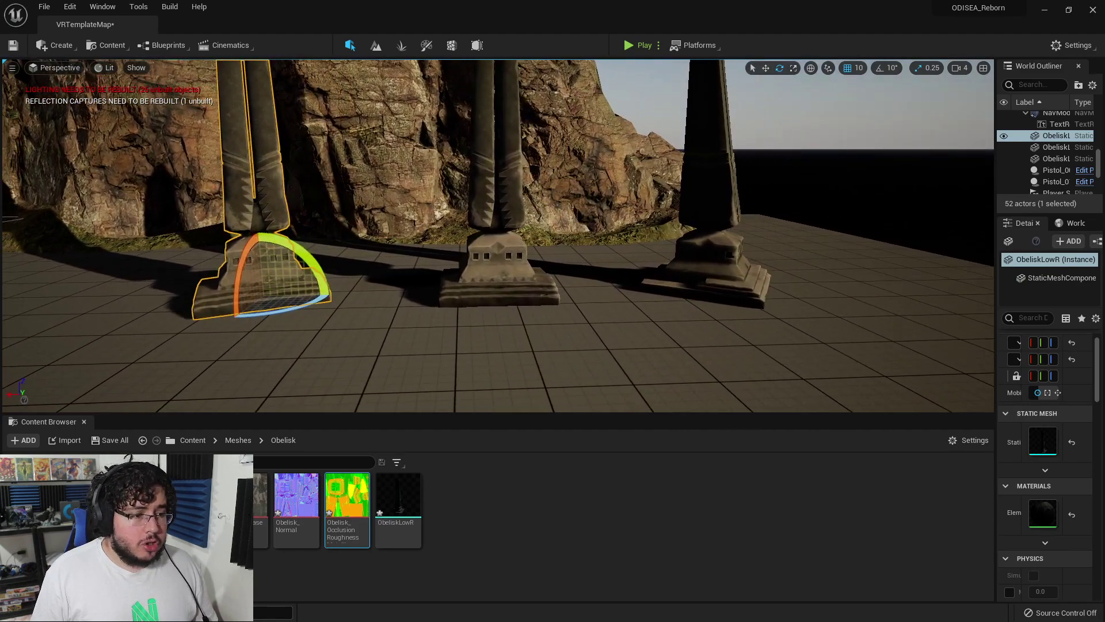
Move the obelisk ObeliskLowR sideways, closer to the middle obelisk.
{"action": "left_click", "coordinate": [502, 285]}
{"action": "left_click", "coordinate": [308, 284]}
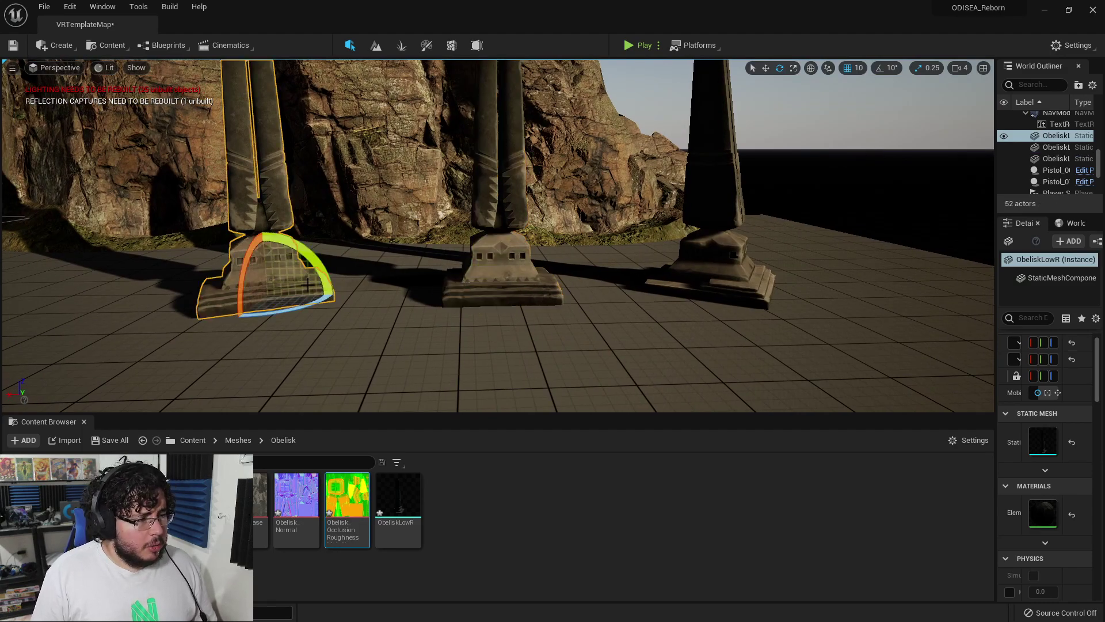
{"action": "key", "text": "w"}
{"action": "left_click_drag", "start_coordinate": [229, 292], "coordinate": [391, 303]}
{"action": "key", "text": "e"}
Move the point light across the sky toward the obelisks and lower it above the rocks.
{"action": "right_click_drag", "start_coordinate": [392, 303], "coordinate": [350, 190]}
{"action": "left_click", "coordinate": [428, 167]}
{"action": "right_click_drag", "start_coordinate": [428, 167], "coordinate": [558, 288]}
{"action": "right_click", "coordinate": [500, 240]}
{"action": "key", "text": "w"}
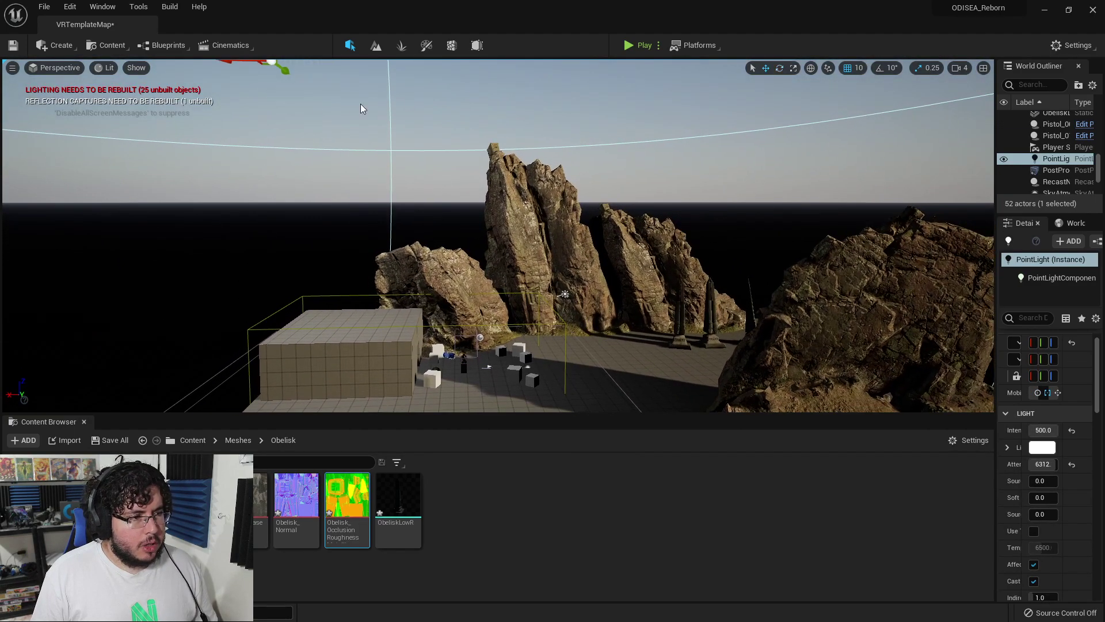
{"action": "right_click_drag", "start_coordinate": [363, 109], "coordinate": [339, 79]}
{"action": "left_click_drag", "start_coordinate": [271, 106], "coordinate": [579, 112]}
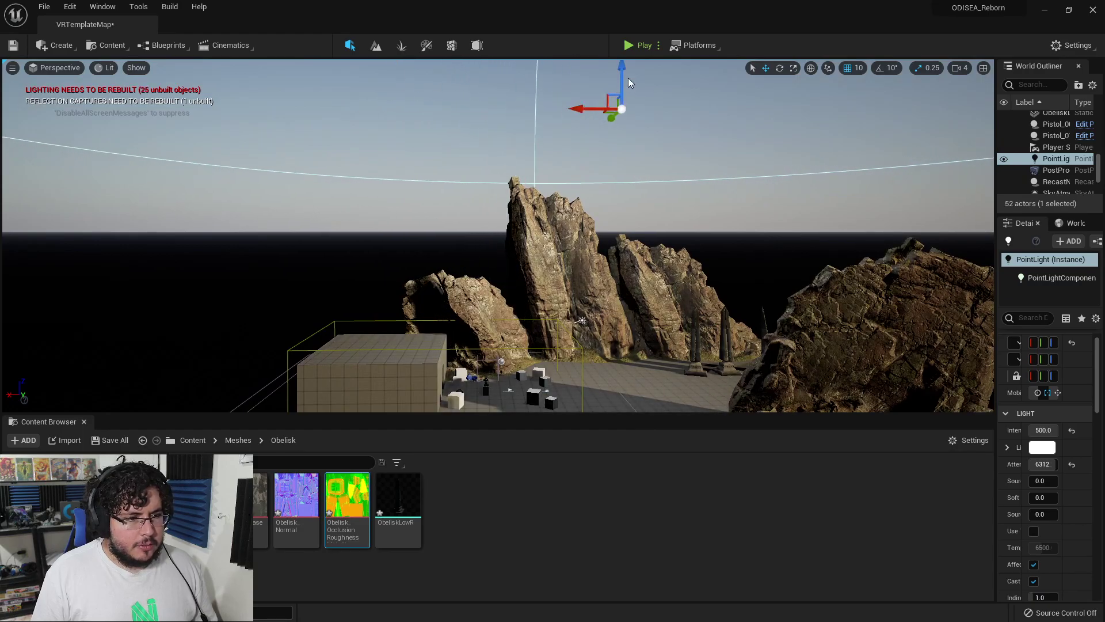
{"action": "left_click_drag", "start_coordinate": [621, 75], "coordinate": [614, 160]}
Rotate the obelisk ObeliskLowR3 around its vertical axis so its carved front faces forward like the others.
{"action": "right_click_drag", "start_coordinate": [614, 160], "coordinate": [659, 190]}
{"action": "key", "text": "w"}
{"action": "key", "text": "s"}
{"action": "left_click", "coordinate": [690, 305]}
{"action": "key", "text": "e"}
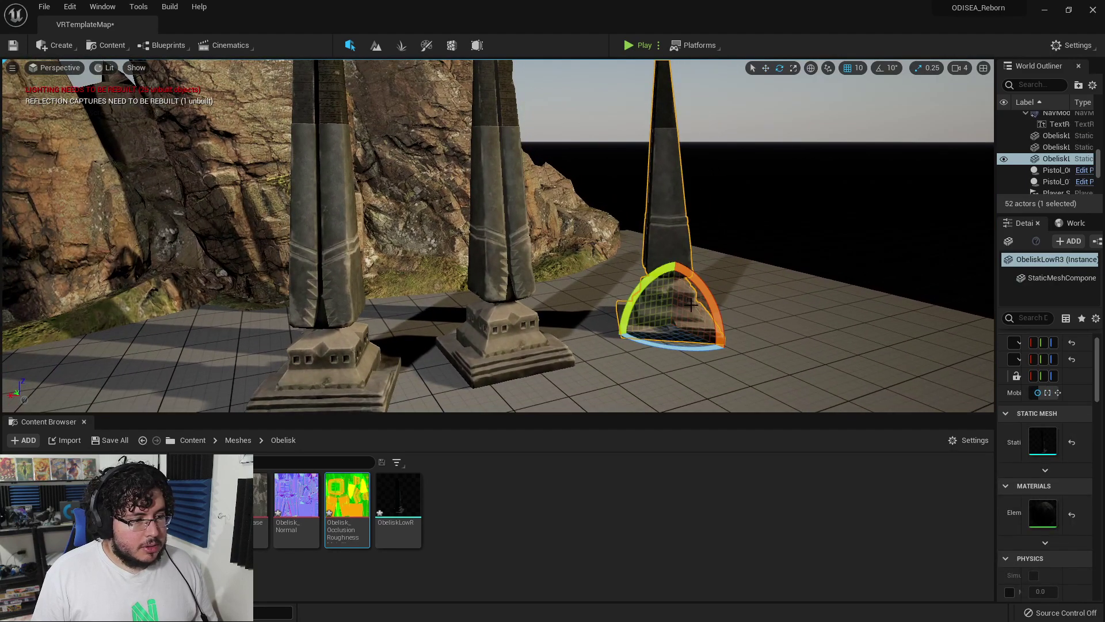
{"action": "mouse_move", "coordinate": [688, 350]}
{"action": "left_mouse_down"}
{"action": "mouse_move", "coordinate": [587, 341]}
{"action": "mouse_move", "coordinate": [630, 356]}
{"action": "mouse_move", "coordinate": [602, 357]}
{"action": "mouse_move", "coordinate": [633, 339]}
{"action": "mouse_move", "coordinate": [637, 357]}
{"action": "mouse_move", "coordinate": [667, 351]}
{"action": "left_mouse_up"}
{"action": "key", "text": "e"}
{"action": "key", "text": "w"}
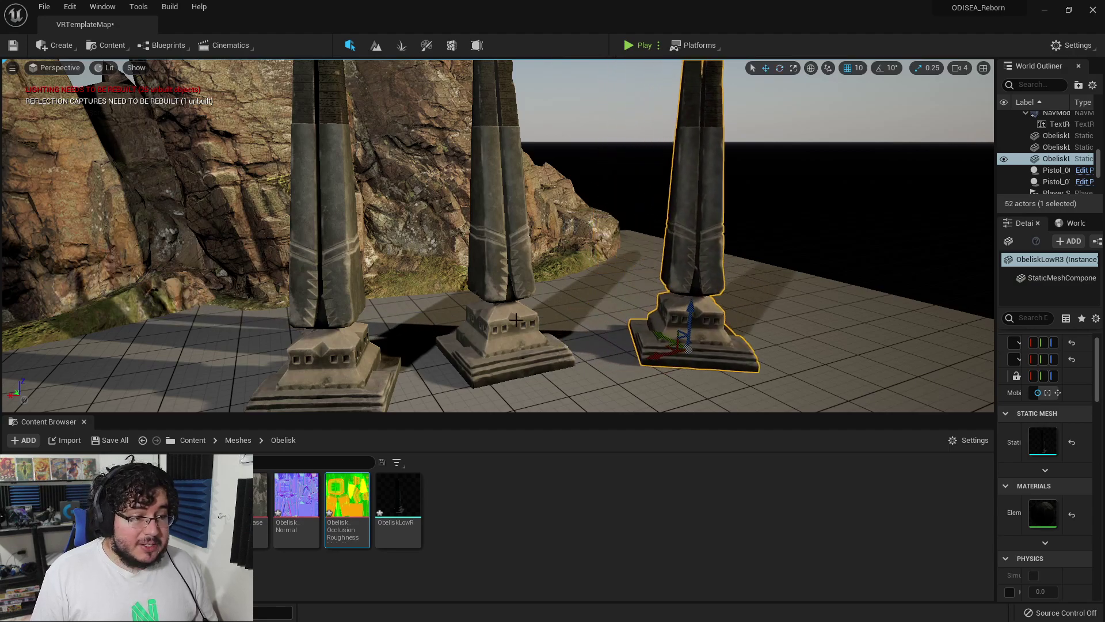
Rotate the middle obelisk around its vertical axis so its front faces forward.
{"action": "left_click", "coordinate": [502, 256]}
{"action": "key", "text": "e"}
{"action": "left_click_drag", "start_coordinate": [495, 382], "coordinate": [423, 364]}
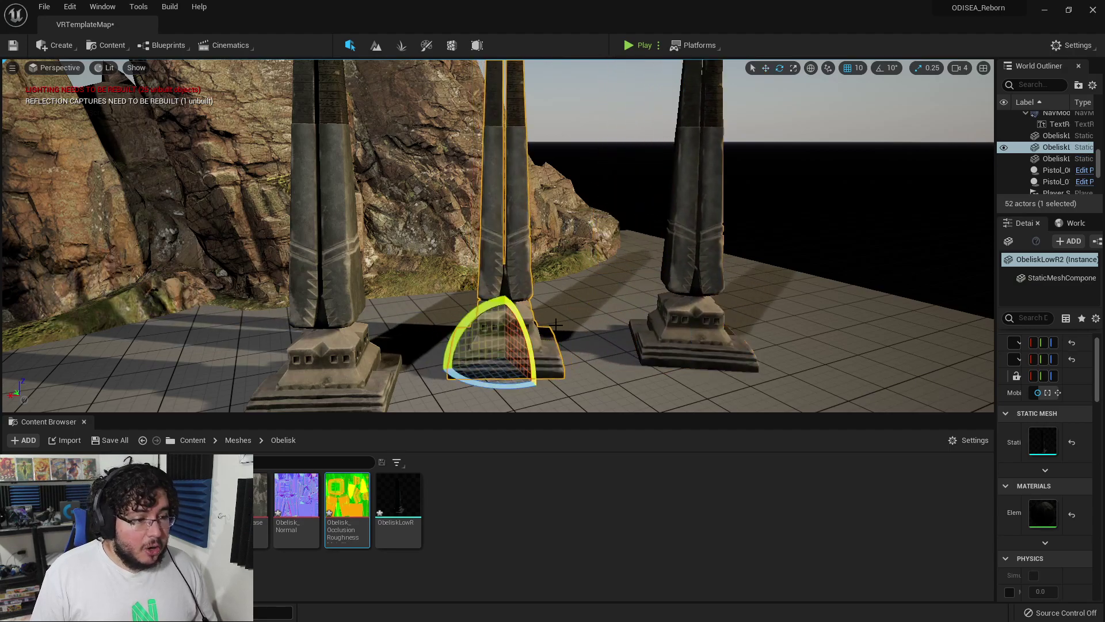
{"action": "key", "text": "s"}
{"action": "mouse_move", "coordinate": [521, 340]}
{"action": "right_mouse_down"}
{"action": "mouse_move", "coordinate": [463, 316]}
{"action": "mouse_move", "coordinate": [512, 343]}
{"action": "right_mouse_up"}
Shift the obelisk ObeliskLowR back toward the rock wall and fine-tune its position in the row.
{"action": "key", "text": "w"}
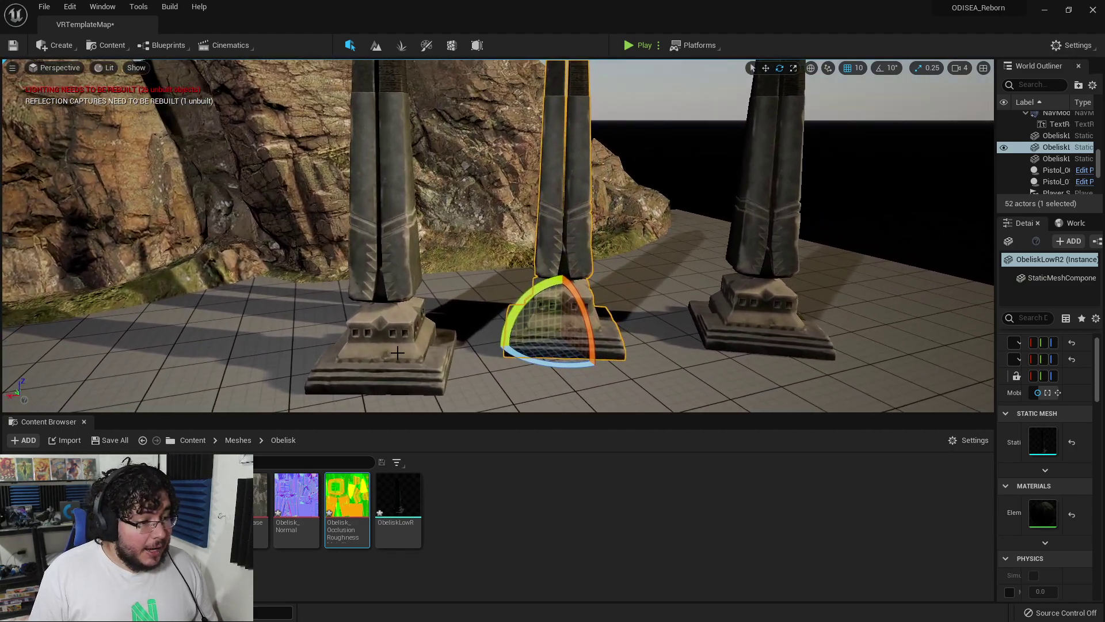
{"action": "left_click", "coordinate": [398, 346]}
{"action": "key", "text": "w"}
{"action": "mouse_move", "coordinate": [380, 350]}
{"action": "left_mouse_down"}
{"action": "mouse_move", "coordinate": [368, 326]}
{"action": "mouse_move", "coordinate": [356, 340]}
{"action": "mouse_move", "coordinate": [380, 339]}
{"action": "left_mouse_up"}
{"action": "key", "text": "e"}
{"action": "key", "text": "w"}
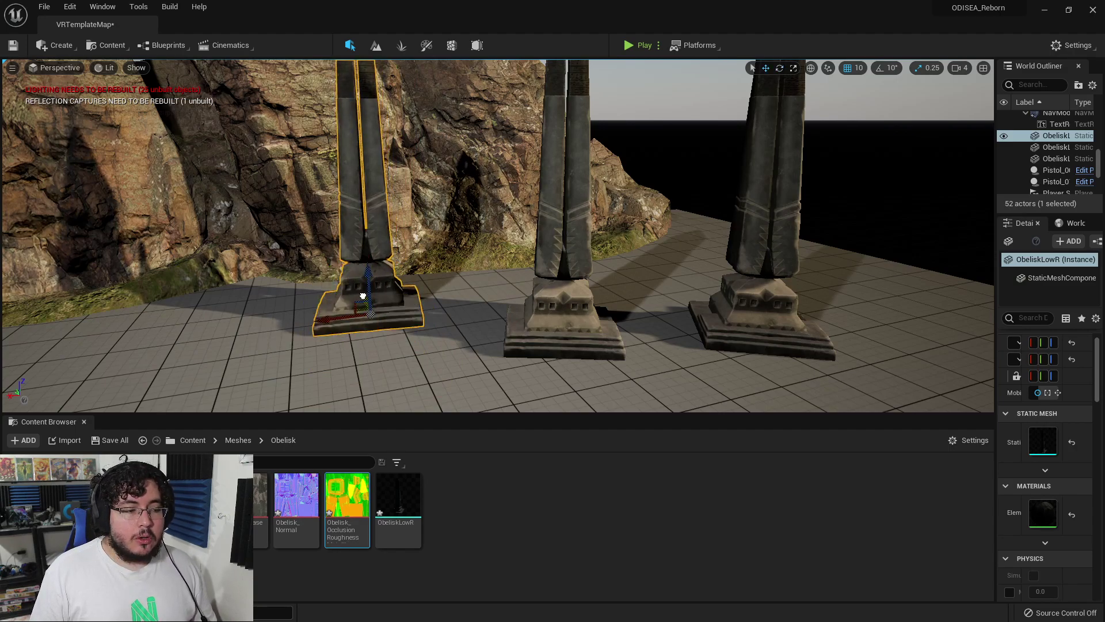
{"action": "right_click_drag", "start_coordinate": [363, 296], "coordinate": [387, 287]}
{"action": "left_click_drag", "start_coordinate": [387, 286], "coordinate": [403, 305]}
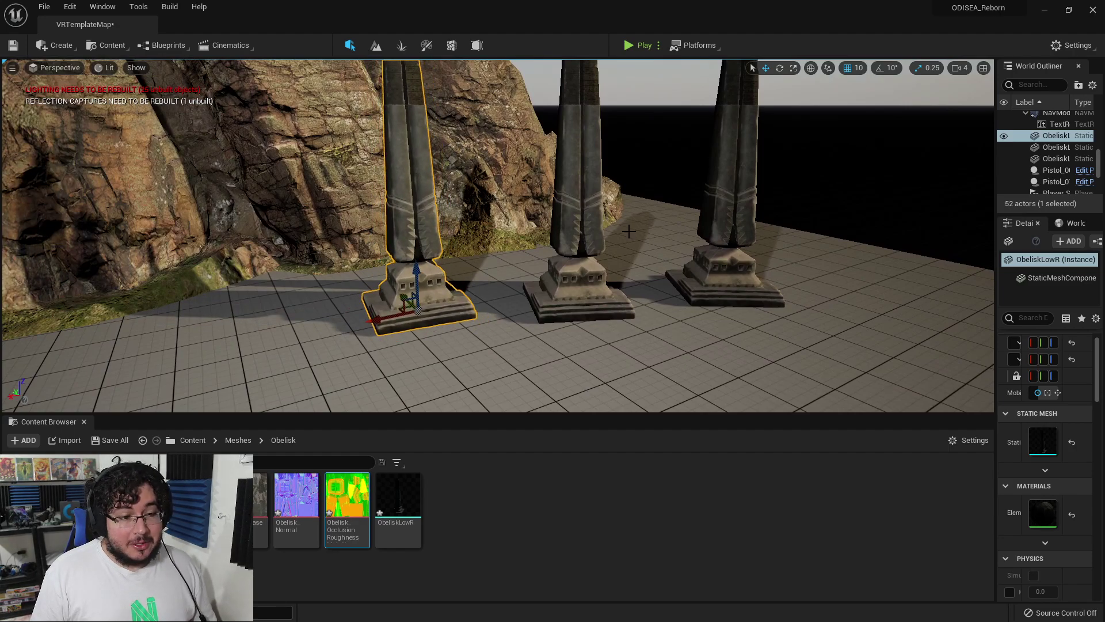
Move the middle obelisk and ObeliskLowR3 back toward the rock wall, spacing them in a row with the first.
{"action": "right_click_drag", "start_coordinate": [629, 231], "coordinate": [662, 233]}
{"action": "left_click", "coordinate": [502, 232]}
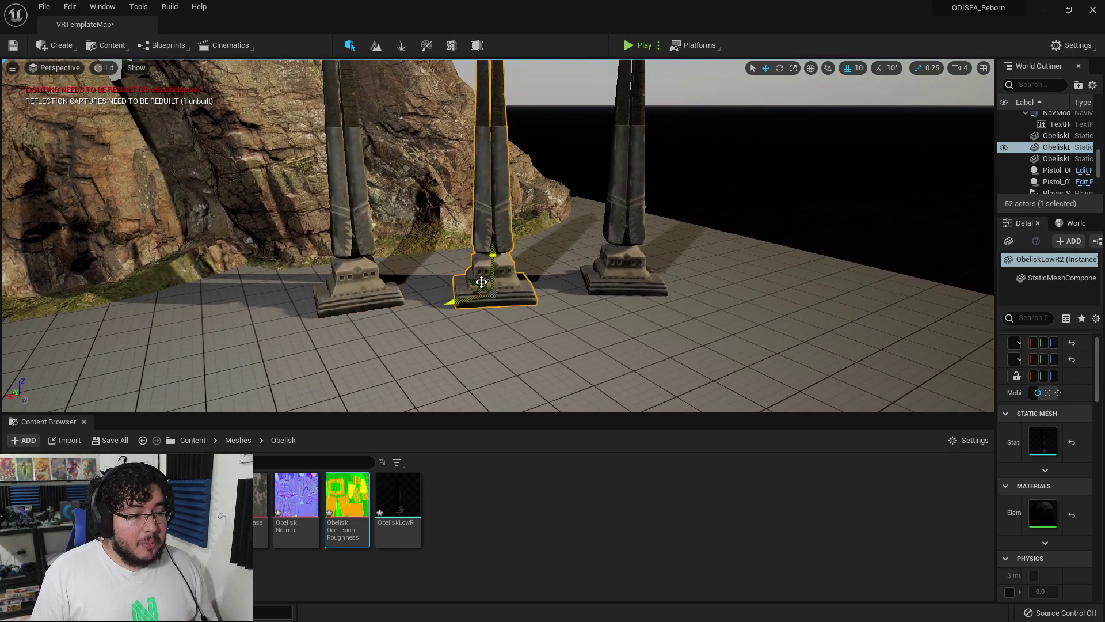
{"action": "left_click_drag", "start_coordinate": [483, 288], "coordinate": [460, 273]}
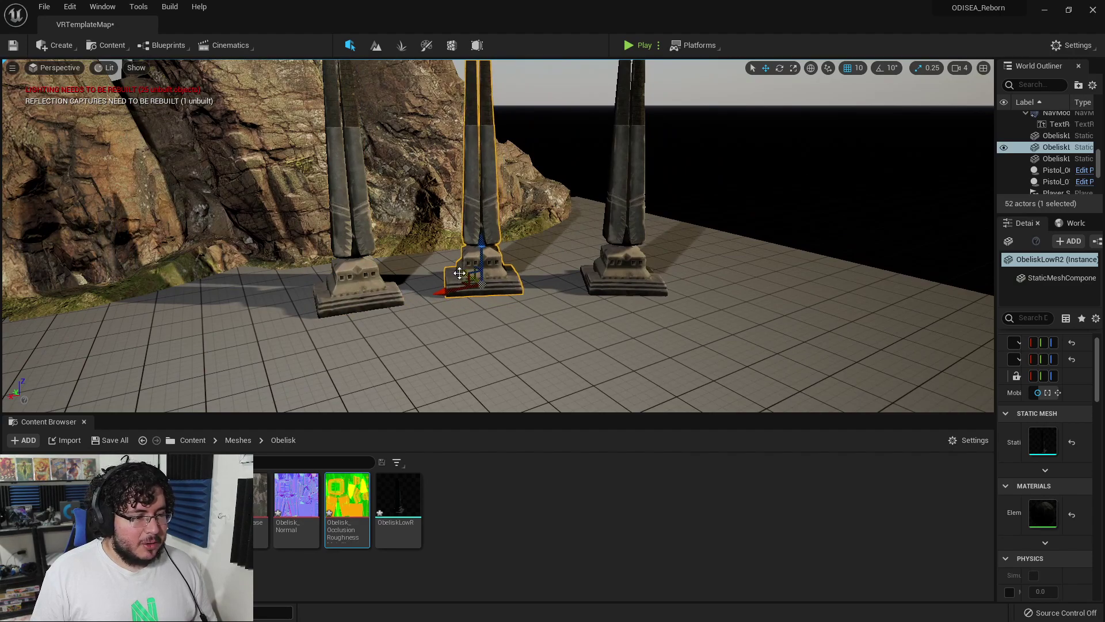
{"action": "left_click", "coordinate": [616, 235]}
{"action": "left_click_drag", "start_coordinate": [596, 291], "coordinate": [569, 275]}
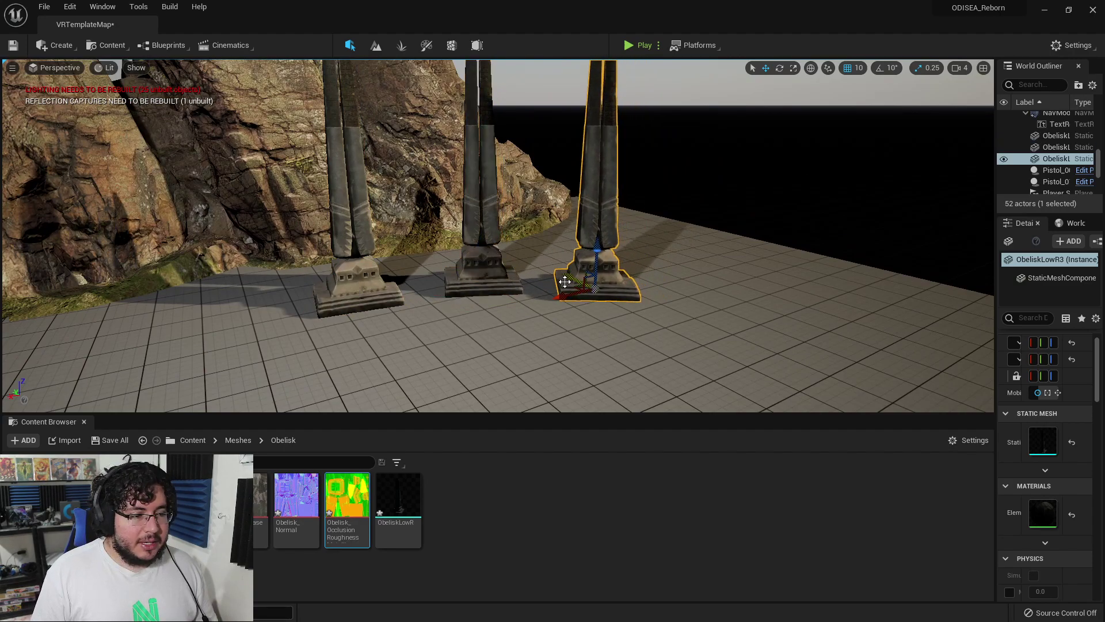
{"action": "left_click_drag", "start_coordinate": [569, 293], "coordinate": [583, 289]}
Examine the row of three obelisks and their material from nearer and farther viewpoints.
{"action": "key", "text": "s"}
{"action": "right_click_drag", "start_coordinate": [583, 289], "coordinate": [562, 190]}
{"action": "key", "text": "w"}
{"action": "key", "text": "s"}
{"action": "key", "text": "w"}
{"action": "key", "text": "s"}
{"action": "key", "text": "s"}
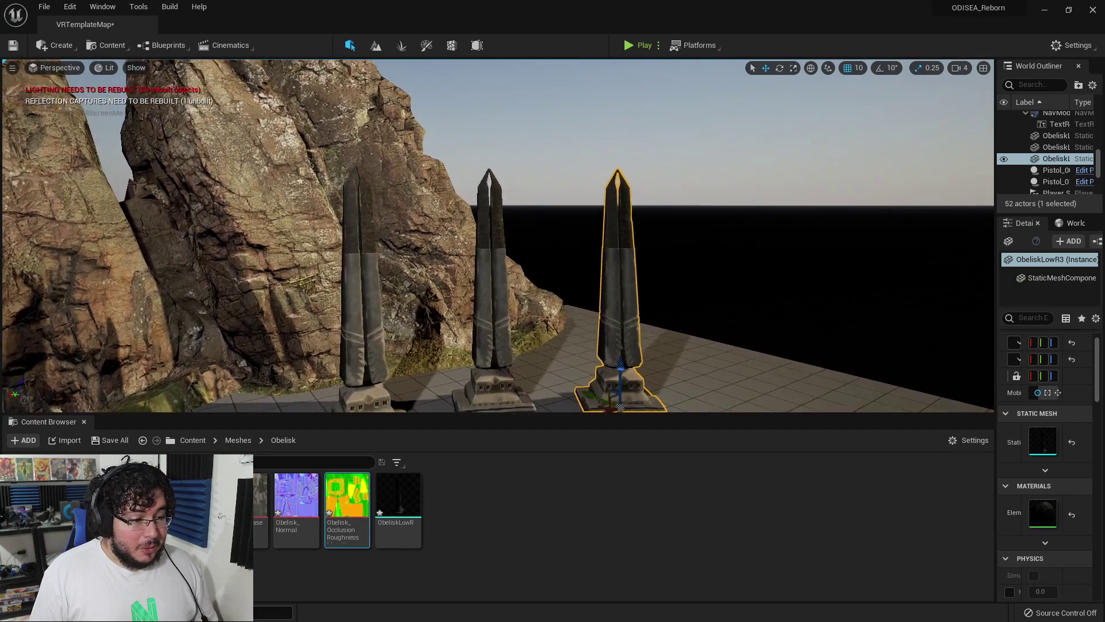
{"action": "right_click_drag", "start_coordinate": [572, 264], "coordinate": [572, 259]}
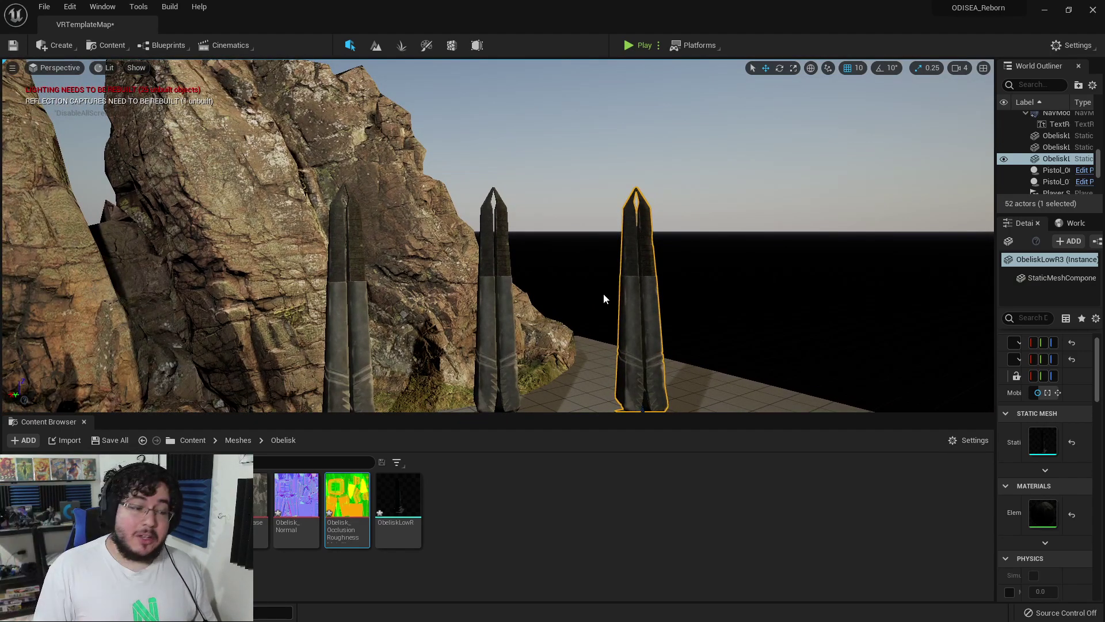
{"action": "mouse_move", "coordinate": [603, 298]}
{"action": "right_mouse_down"}
{"action": "mouse_move", "coordinate": [603, 313]}
{"action": "mouse_move", "coordinate": [593, 293]}
{"action": "right_mouse_up"}
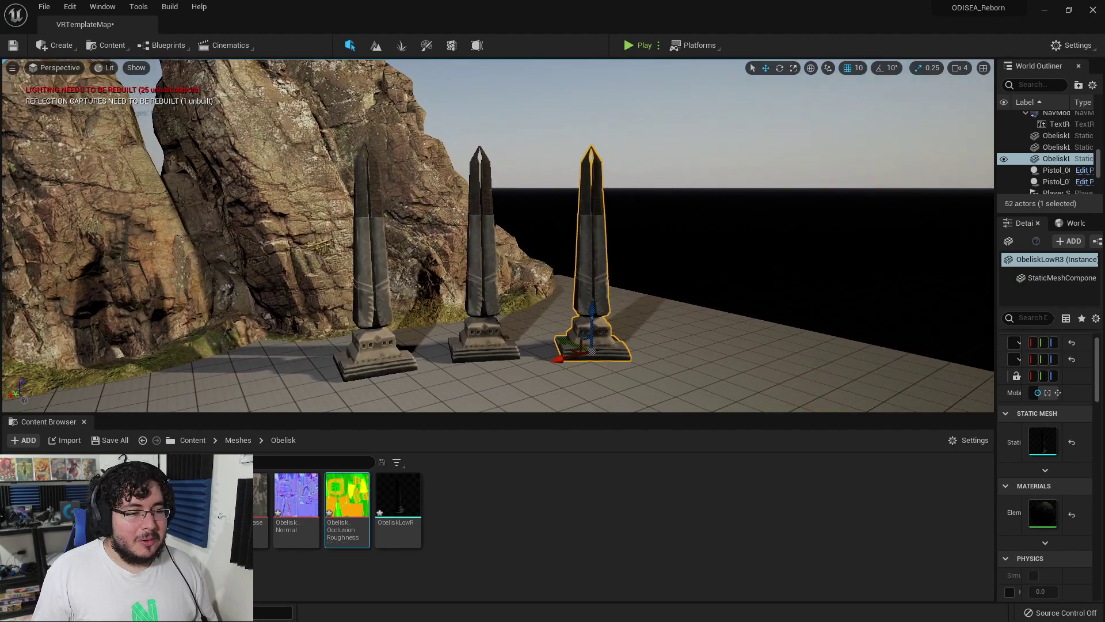